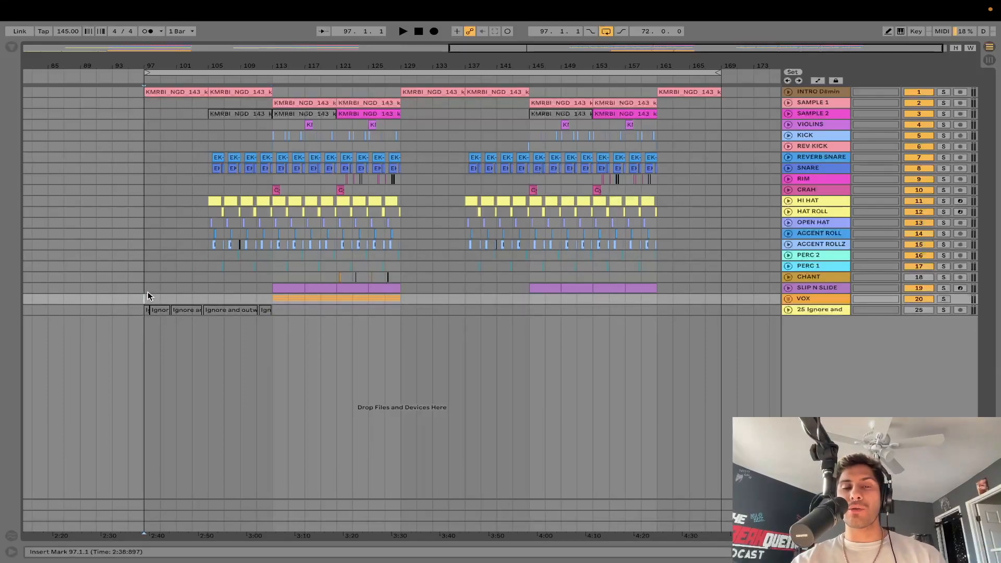
# Place the insert marker at bar 97 and play the arrangement from there.
pyautogui.moveTo(273, 310); pyautogui.dragTo(400, 310)
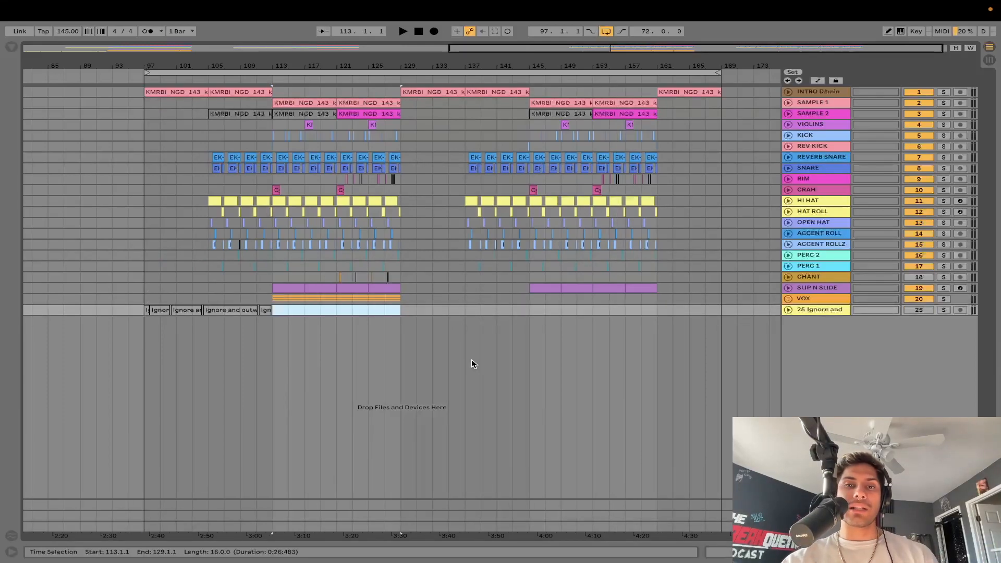
pyautogui.click(146, 283)
pyautogui.press('space')
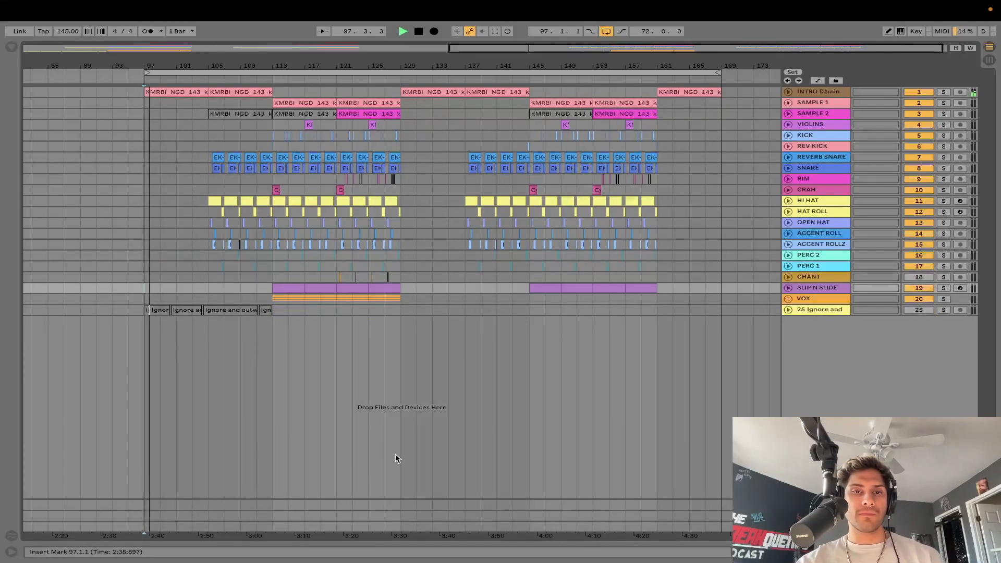
# Unfold the KICK, REVERB SNARE, SNARE, HI HAT and HAT ROLL tracks to show their clip contents.
pyautogui.click(790, 136)
pyautogui.click(789, 197)
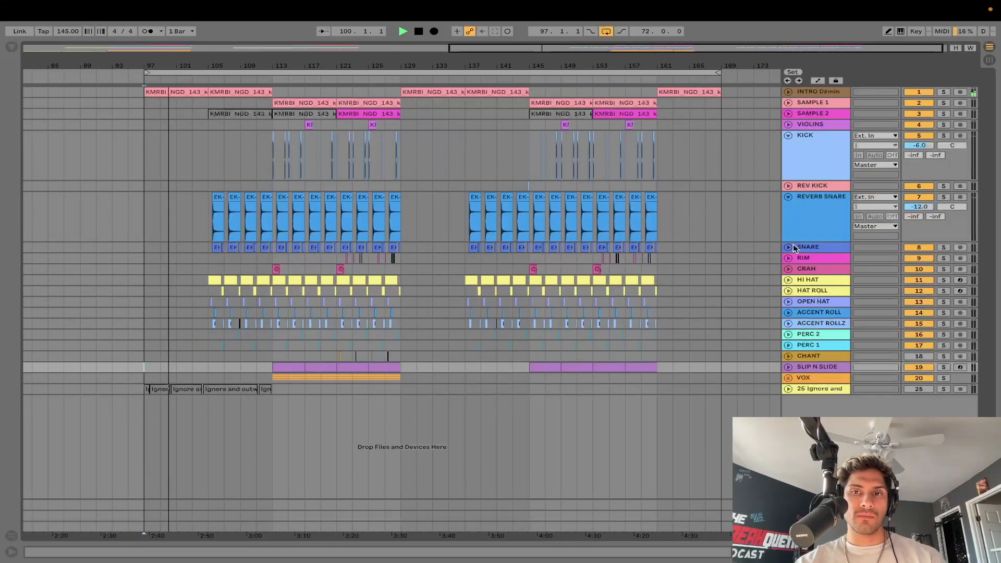
pyautogui.click(790, 246)
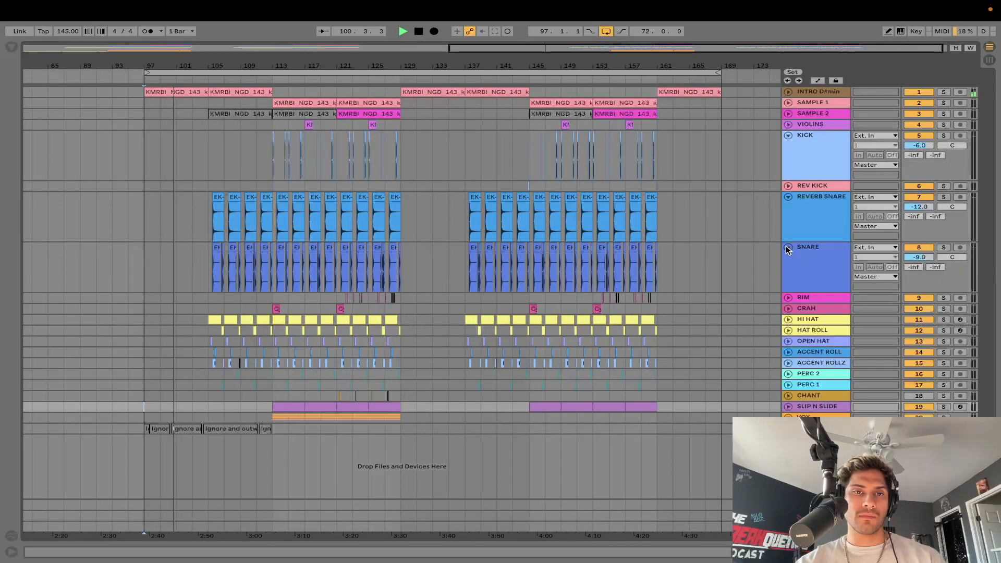
pyautogui.click(789, 320)
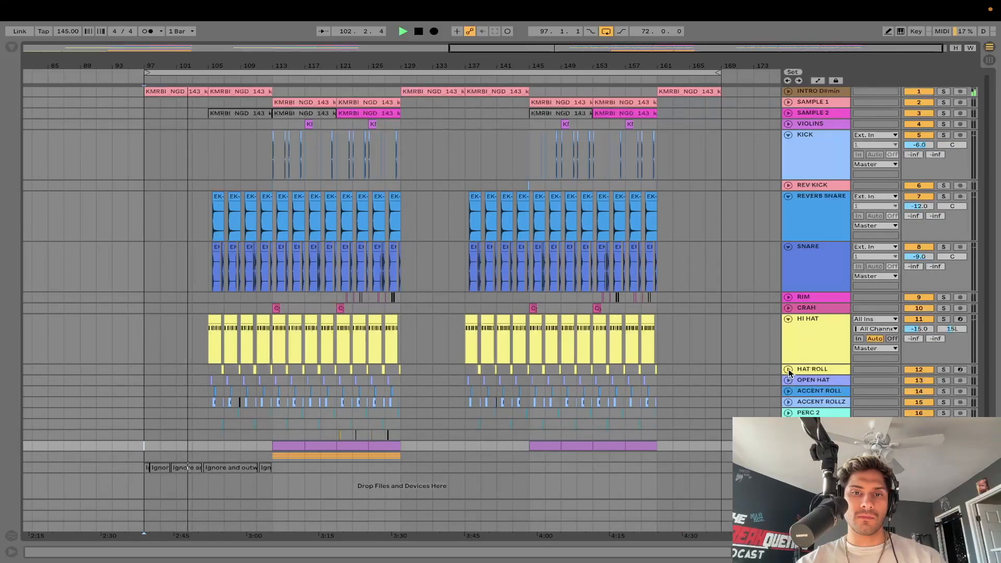
pyautogui.click(789, 370)
# Unfold the SAMPLE 1, INTRO D#min and CRAH tracks to show their waveforms.
pyautogui.scroll(2, 789, 369)
pyautogui.moveTo(189, 59); pyautogui.dragTo(255, 155)
pyautogui.scroll(1, 255, 155)
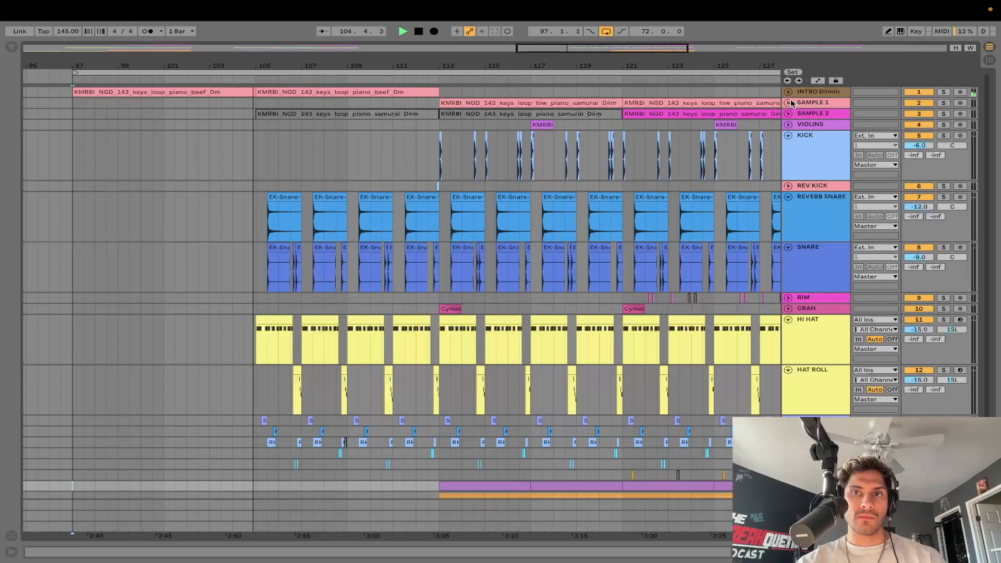
pyautogui.click(789, 103)
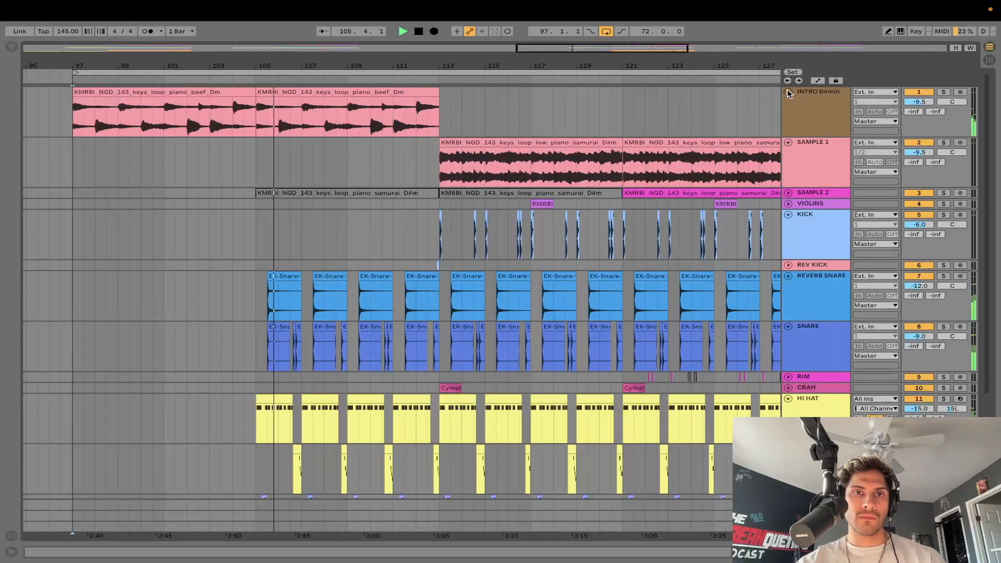
pyautogui.click(789, 92)
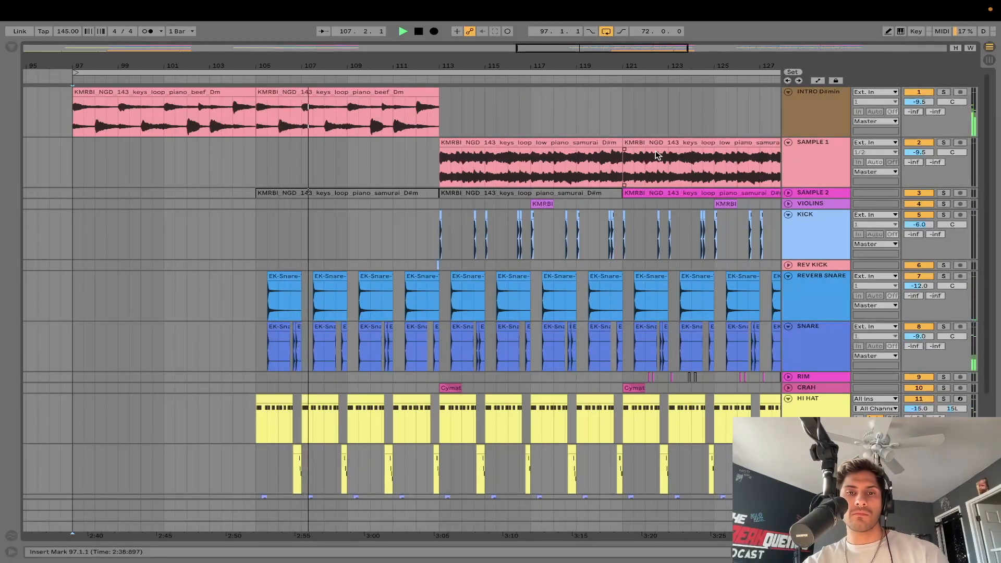
pyautogui.click(789, 388)
pyautogui.scroll(-2, 574, 402)
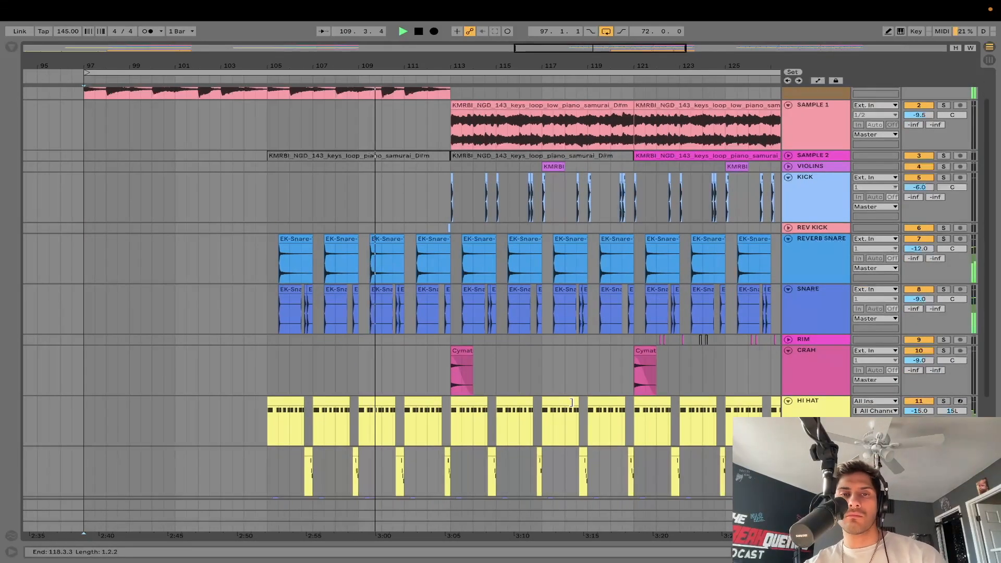
# Listen to the arrangement up to bar 129 and stop playback there.
pyautogui.scroll(2, 574, 401)
pyautogui.hscroll(3, 573, 402)
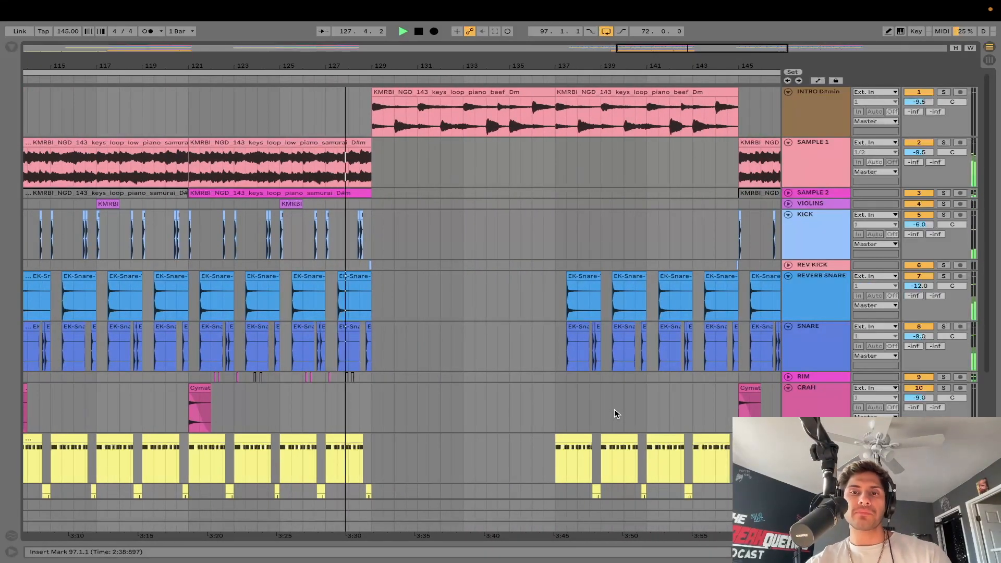
pyautogui.press('-')
pyautogui.press('-')
pyautogui.press('-')
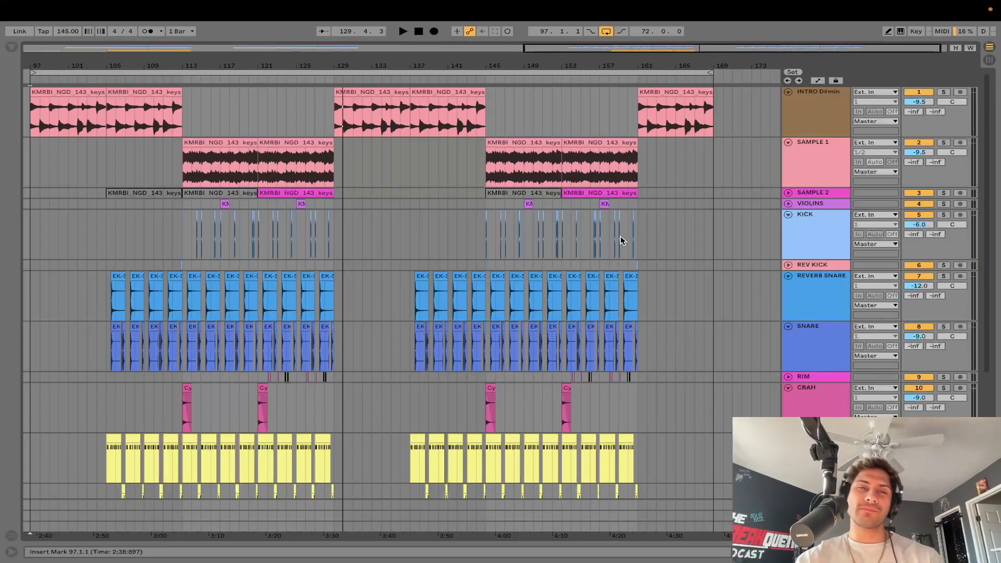
# Unfold the SAMPLE 2 track and show the clip details of the SAMPLE 1 loop at bar 113.
pyautogui.hscroll(-3, 280, 208)
pyautogui.hscroll(2, 478, 237)
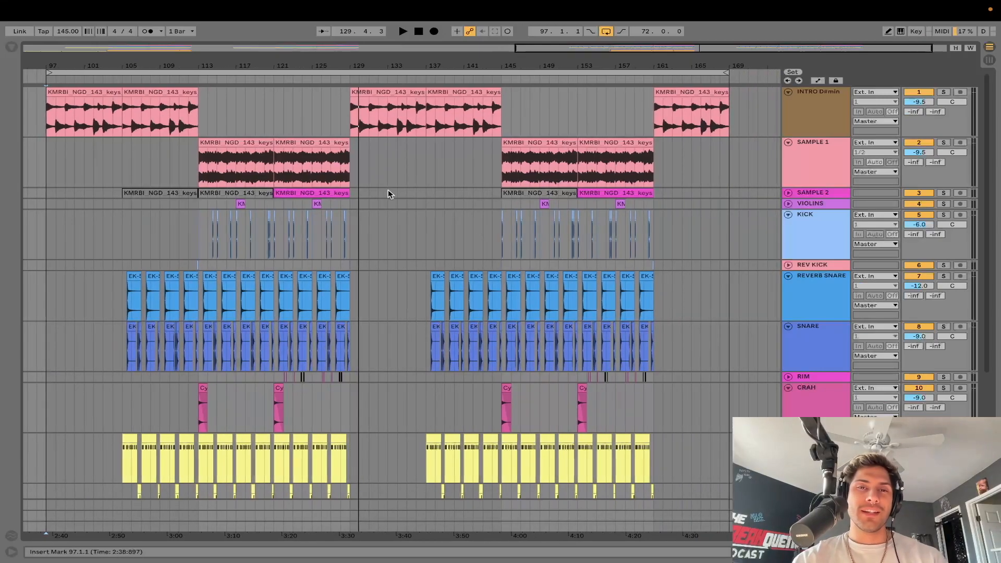
pyautogui.hscroll(-3, 452, 197)
pyautogui.click(497, 178)
pyautogui.press('+')
pyautogui.press('+')
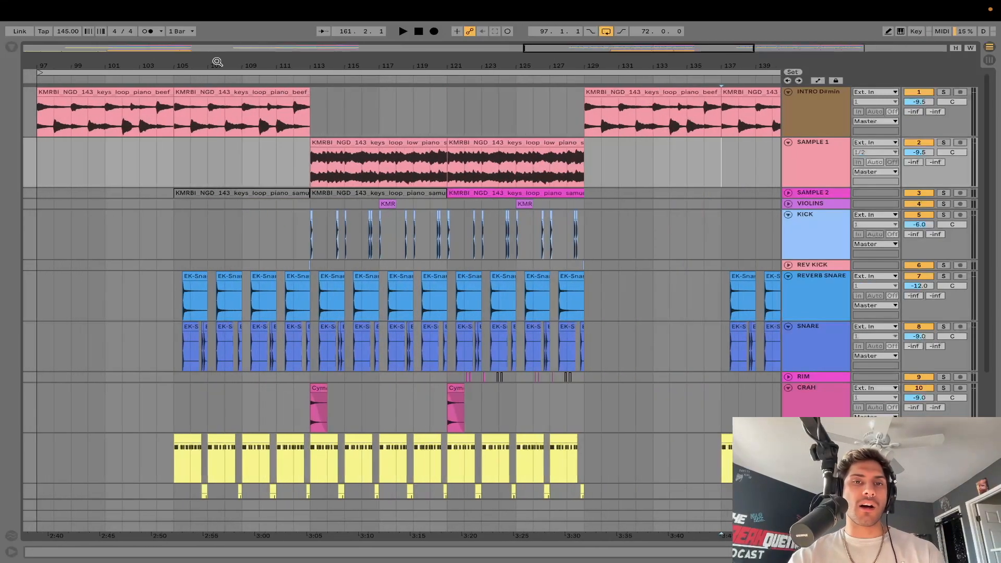
pyautogui.hscroll(2, 559, 225)
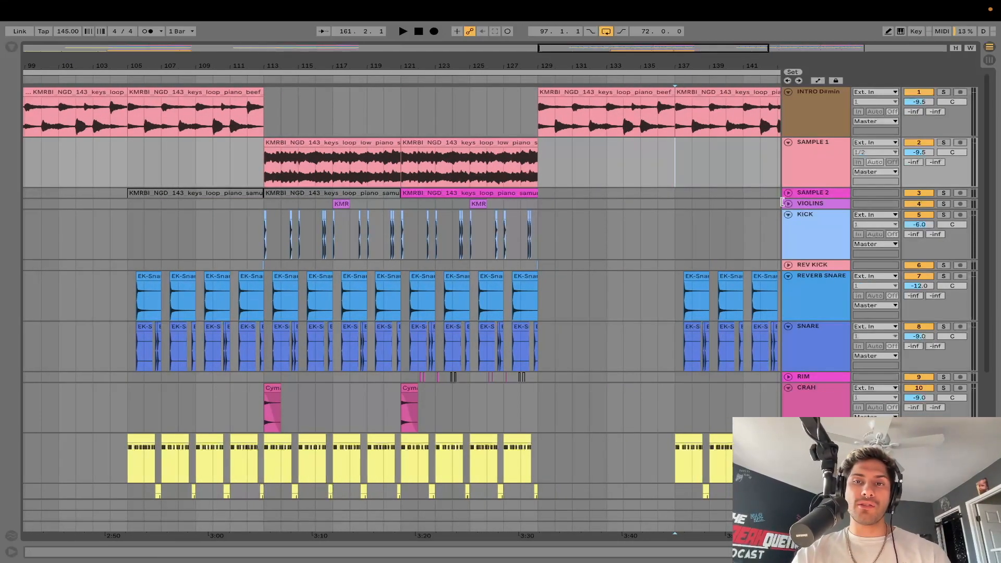
pyautogui.click(788, 193)
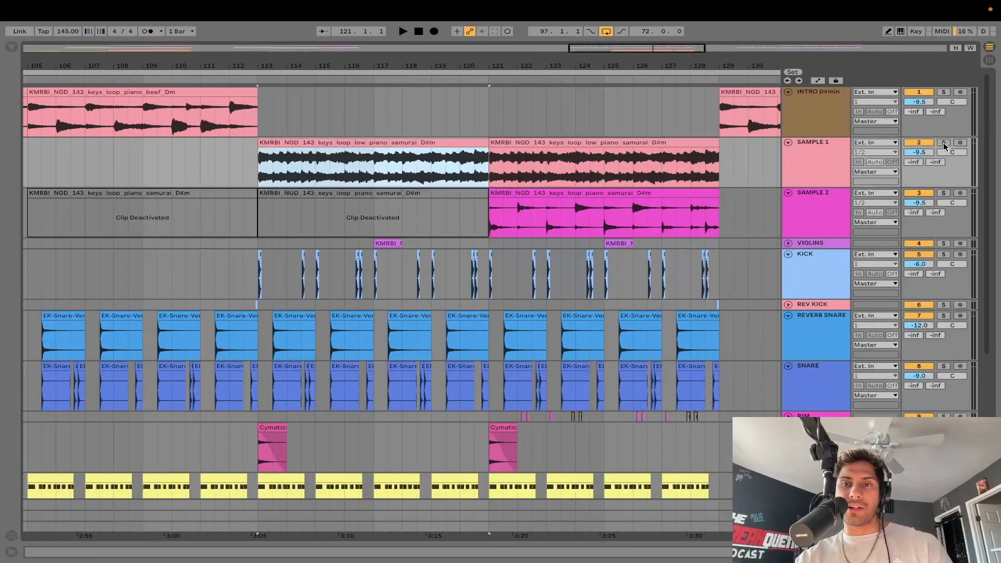
pyautogui.hotkey('shift', 'Tab')
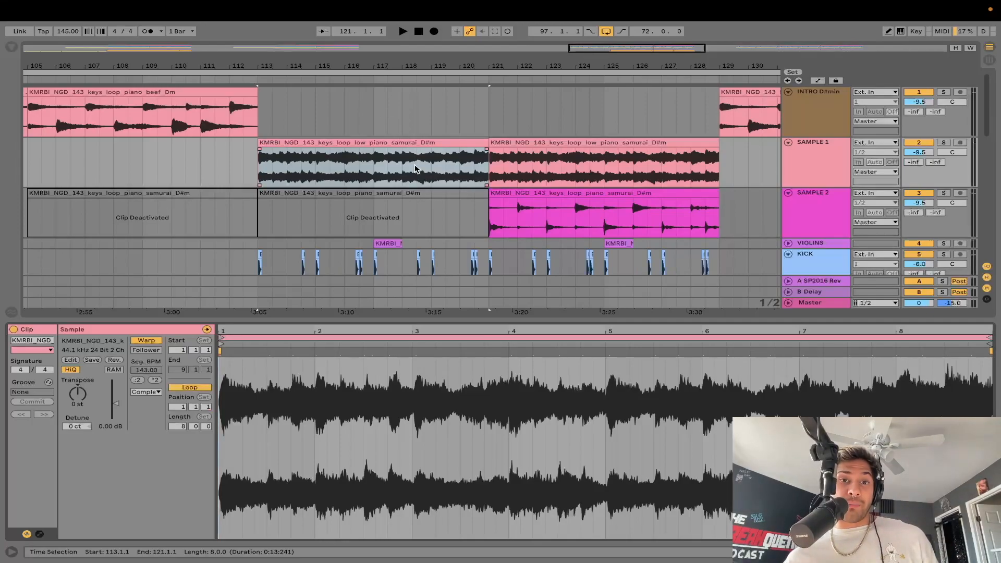
# Audition the SAMPLE 1 loop on its own from bar 121 with its track soloed.
pyautogui.click(489, 165)
pyautogui.hscroll(4, 626, 163)
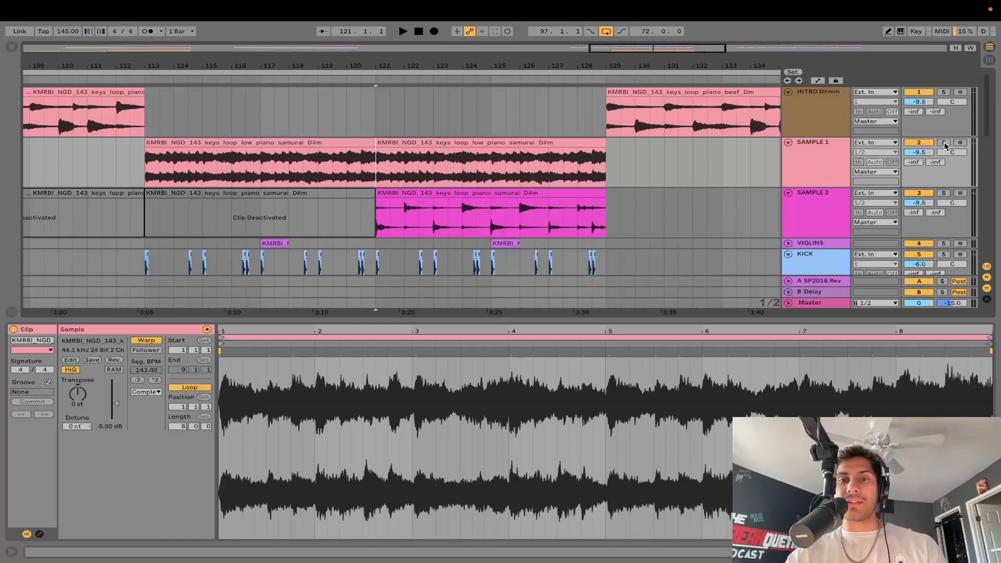
pyautogui.press('space')
pyautogui.scroll(-1, 705, 192)
pyautogui.hscroll(-1, 705, 193)
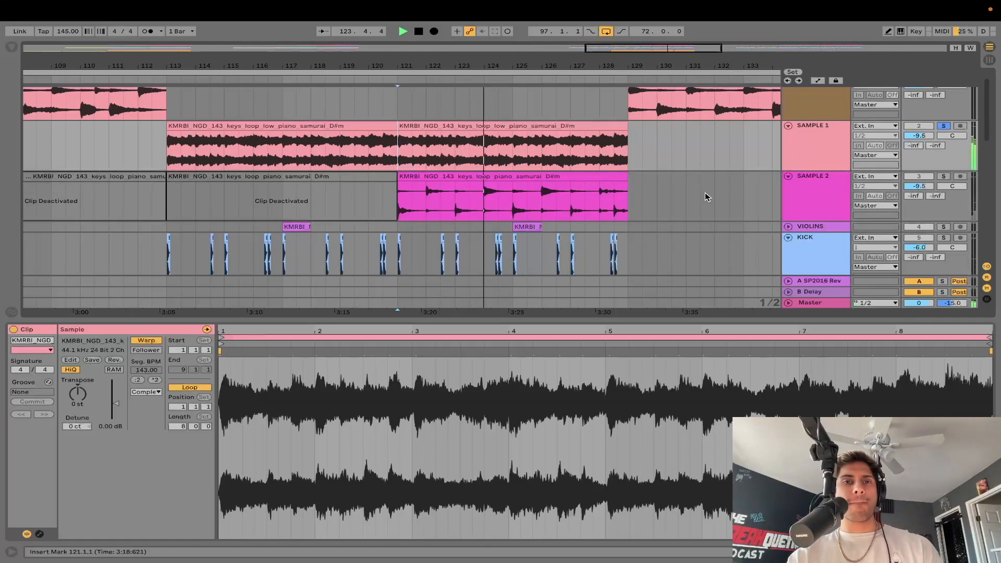
pyautogui.press('space')
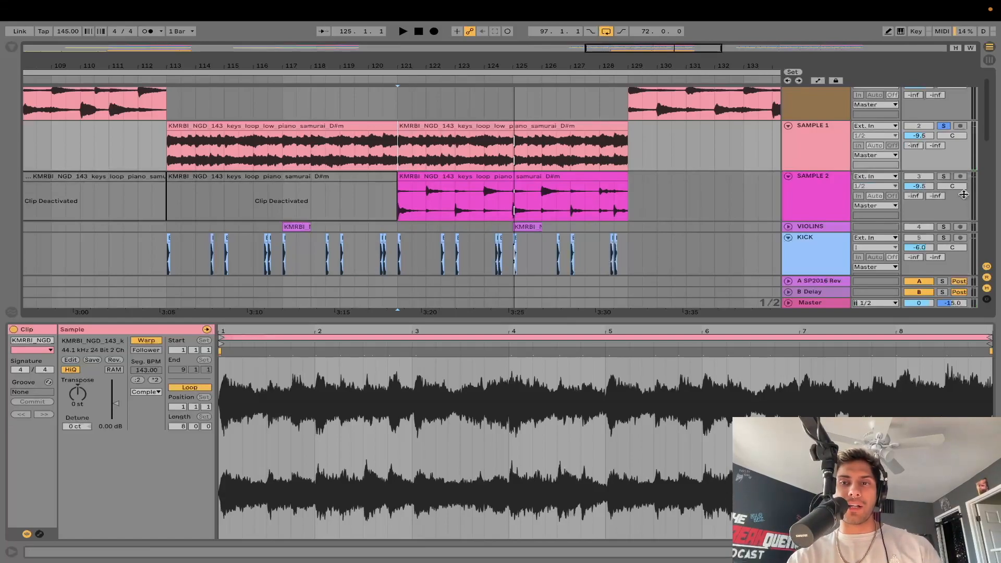
# Audition the SAMPLE 2 loop from bar 121, alone and together with SAMPLE 1, and clear both solos.
pyautogui.click(573, 177)
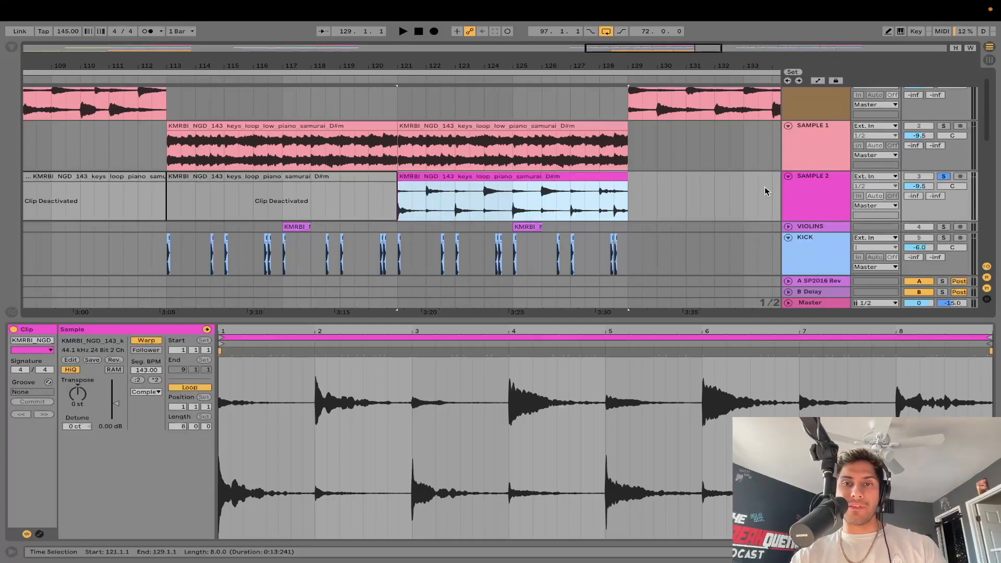
pyautogui.press('space')
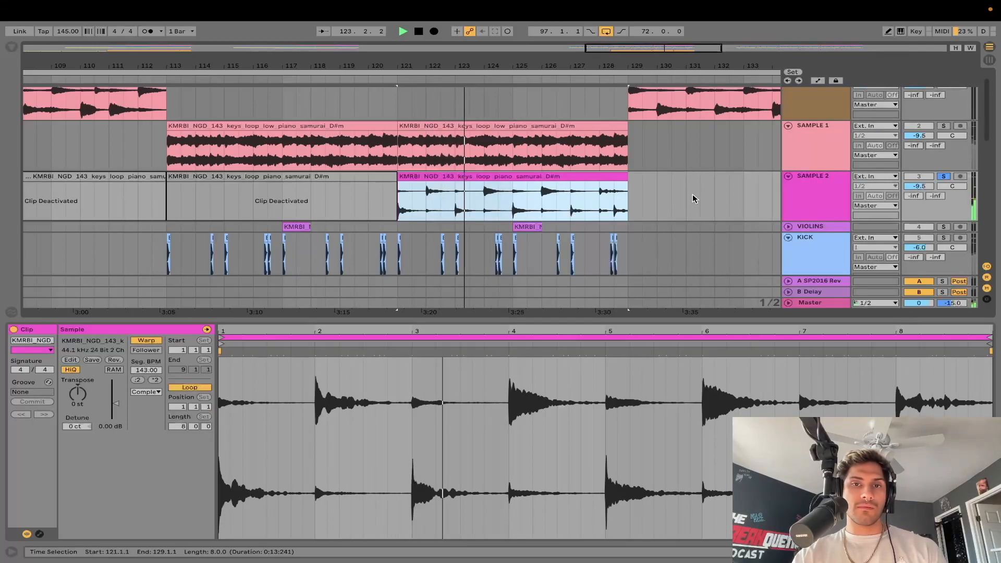
pyautogui.click(944, 127)
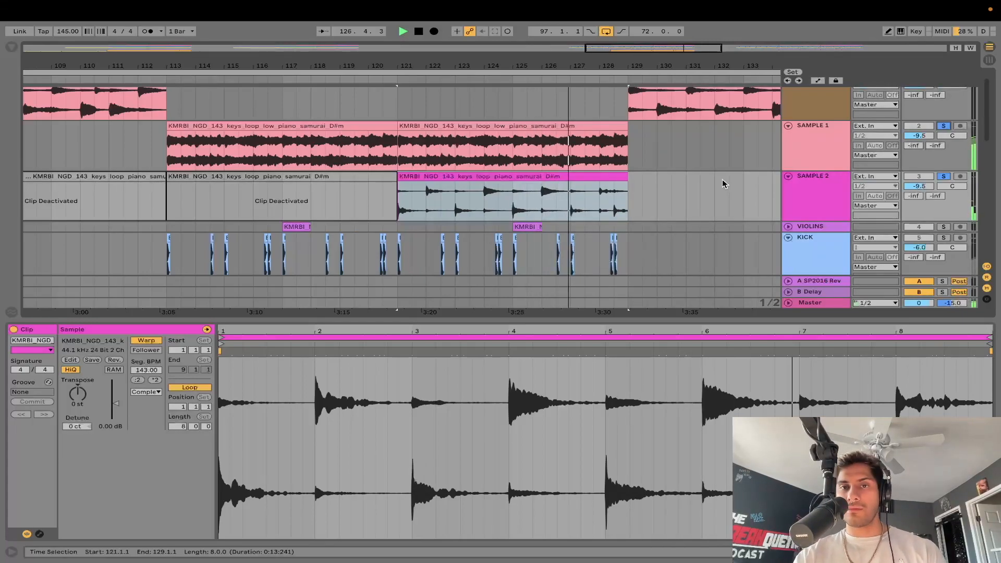
pyautogui.scroll(1, 723, 182)
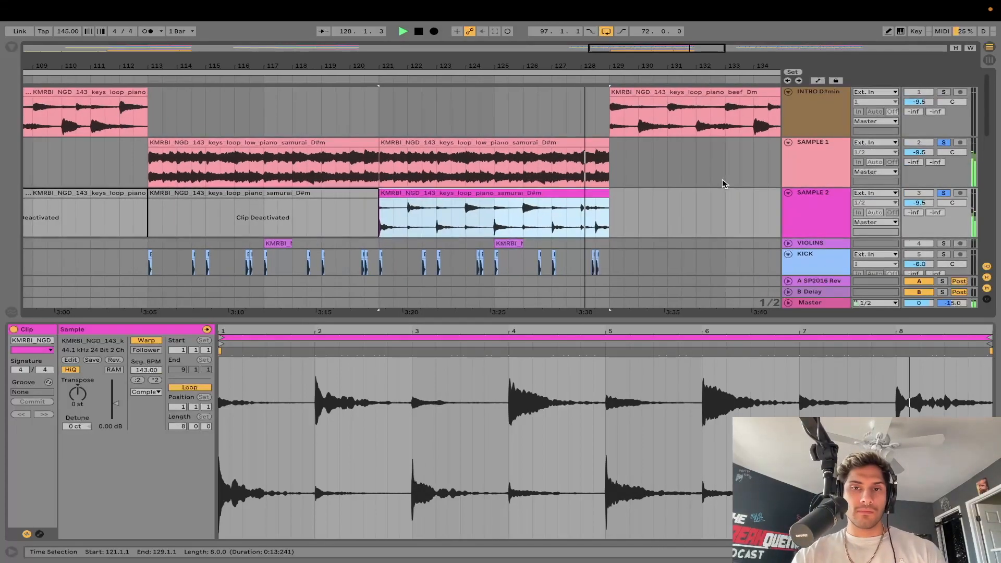
pyautogui.scroll(-1, 722, 183)
pyautogui.press('space')
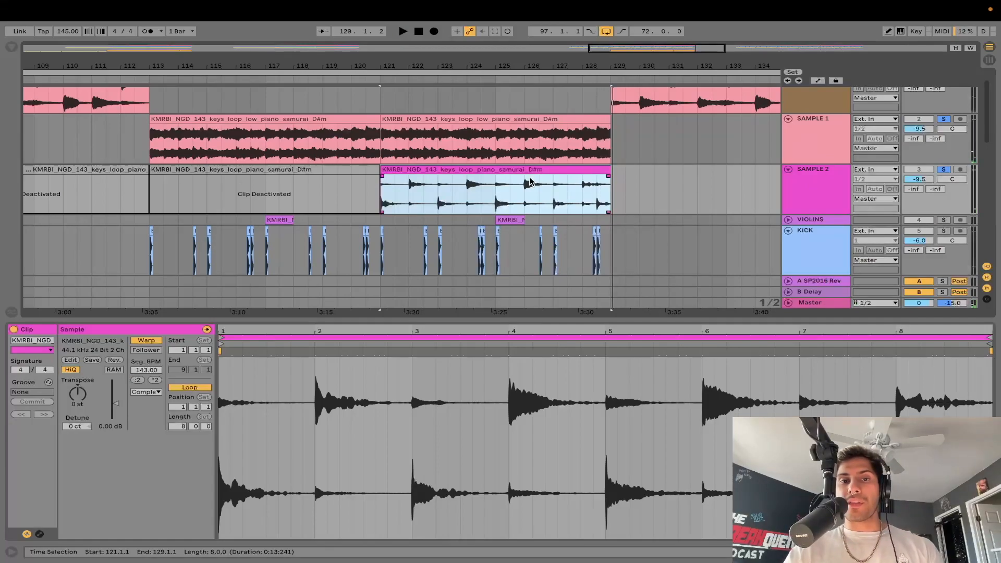
pyautogui.scroll(1, 536, 181)
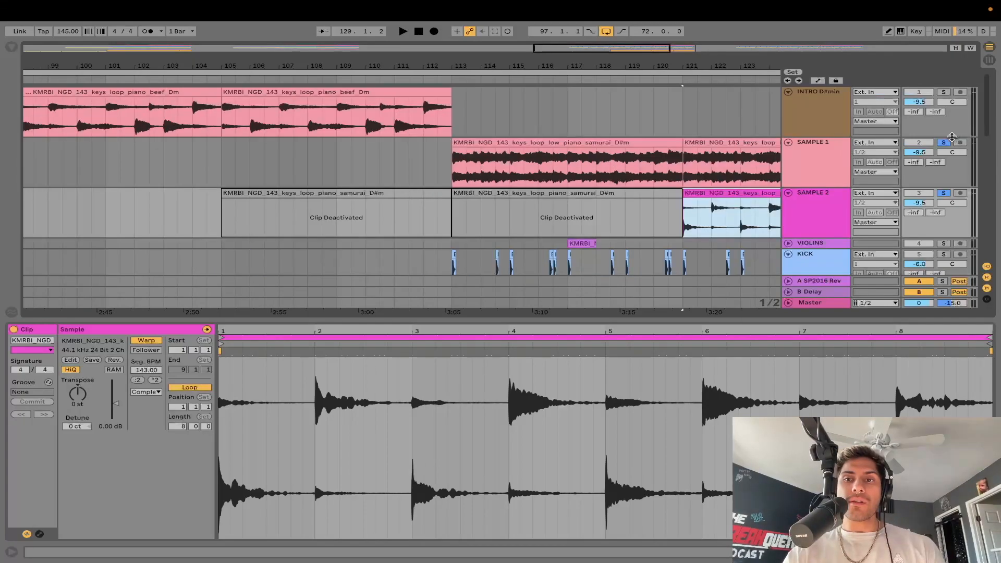
pyautogui.click(945, 143)
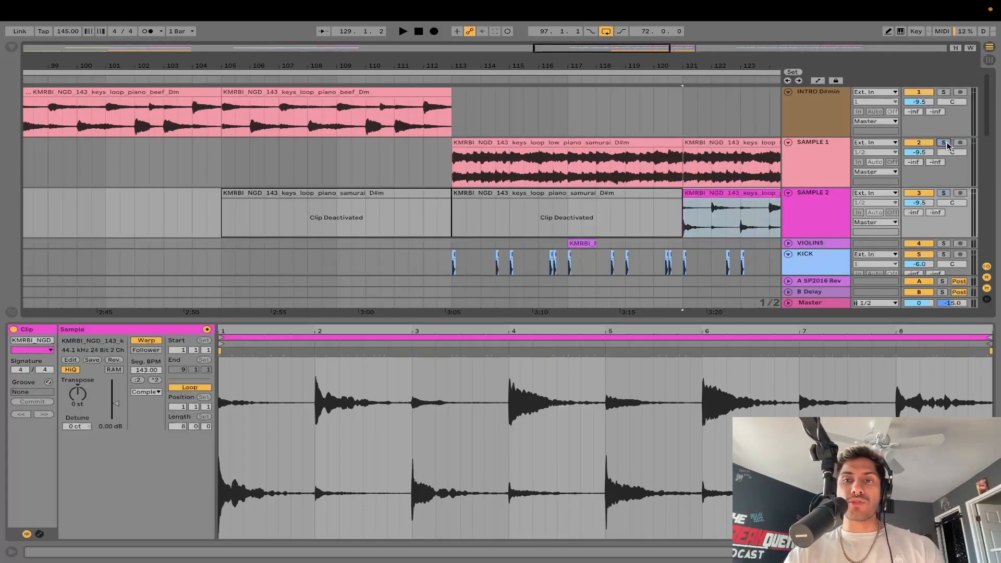
# Inspect the clip settings of the two INTRO piano loops at bars 97 and 105, comparing their transposition.
pyautogui.click(320, 164)
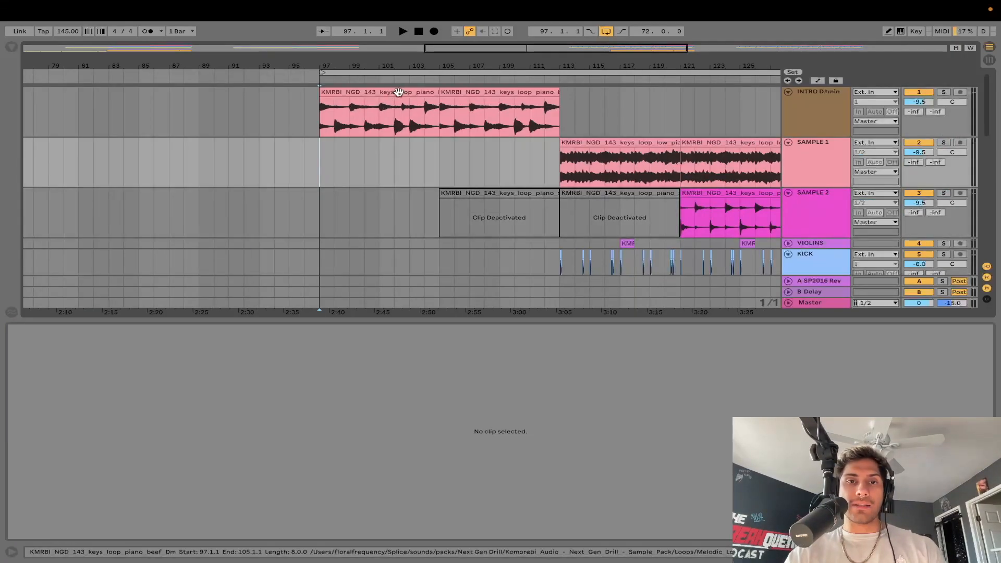
pyautogui.click(399, 93)
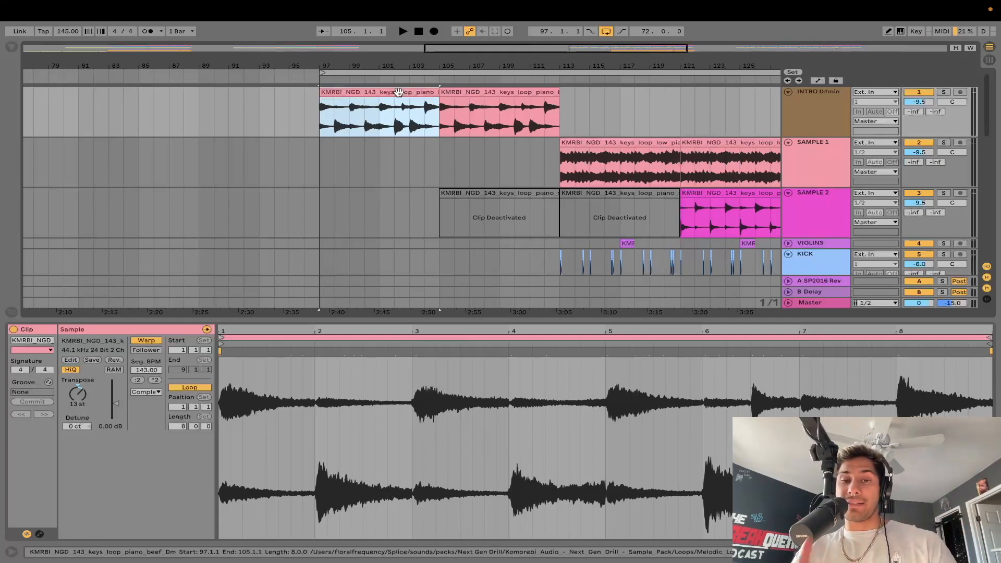
pyautogui.press('super+d')
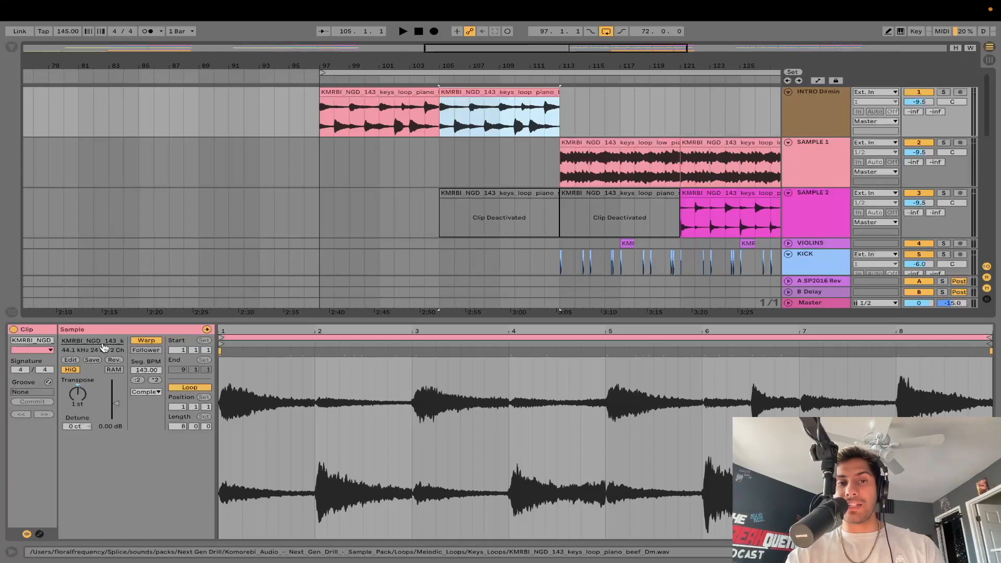
pyautogui.hscroll(5, 606, 175)
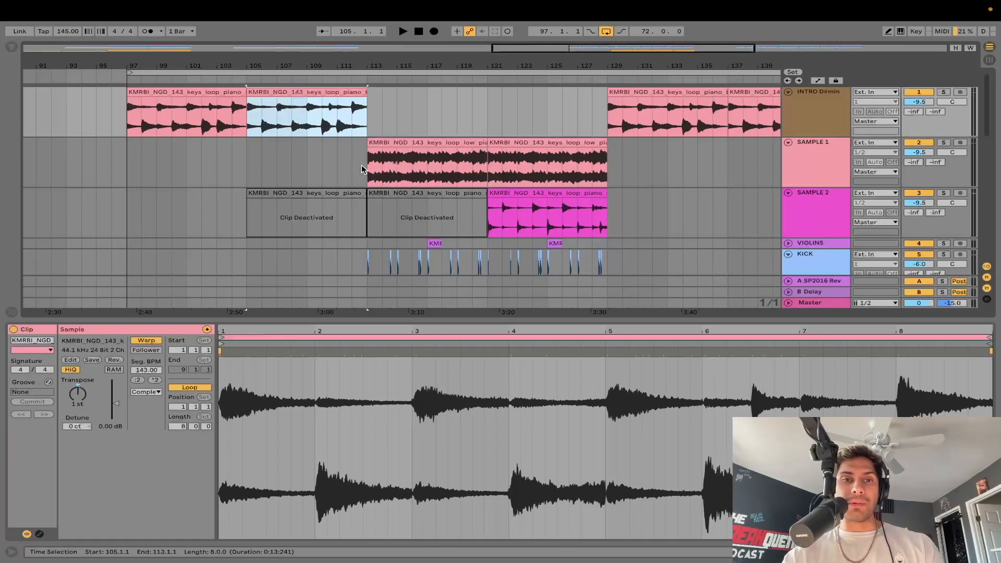
pyautogui.hscroll(-2, 369, 172)
# Solo the INTRO D#min track, audition its first loop from bar 97, and place the insert marker at bar 105.
pyautogui.click(217, 93)
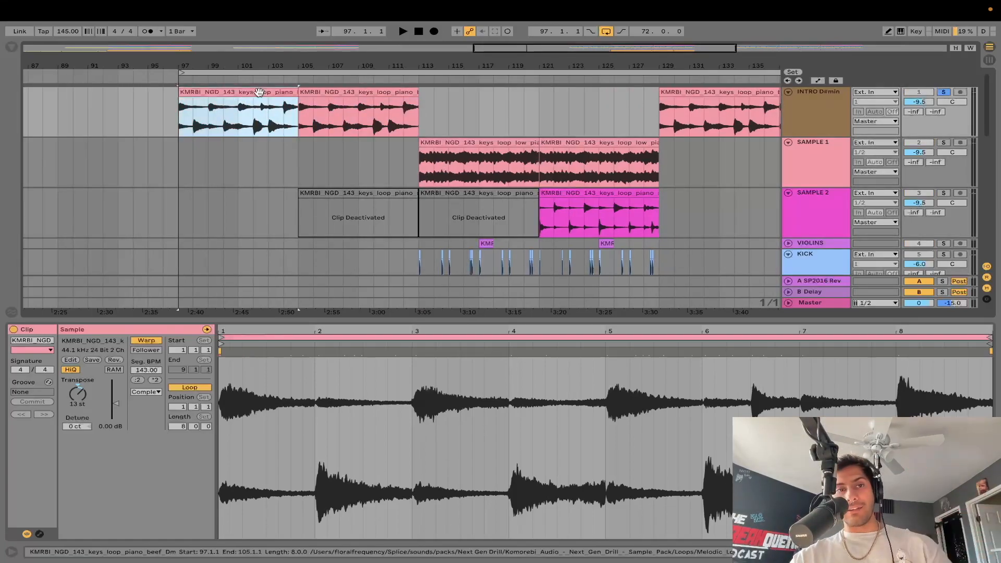
pyautogui.click(182, 121)
pyautogui.press('space')
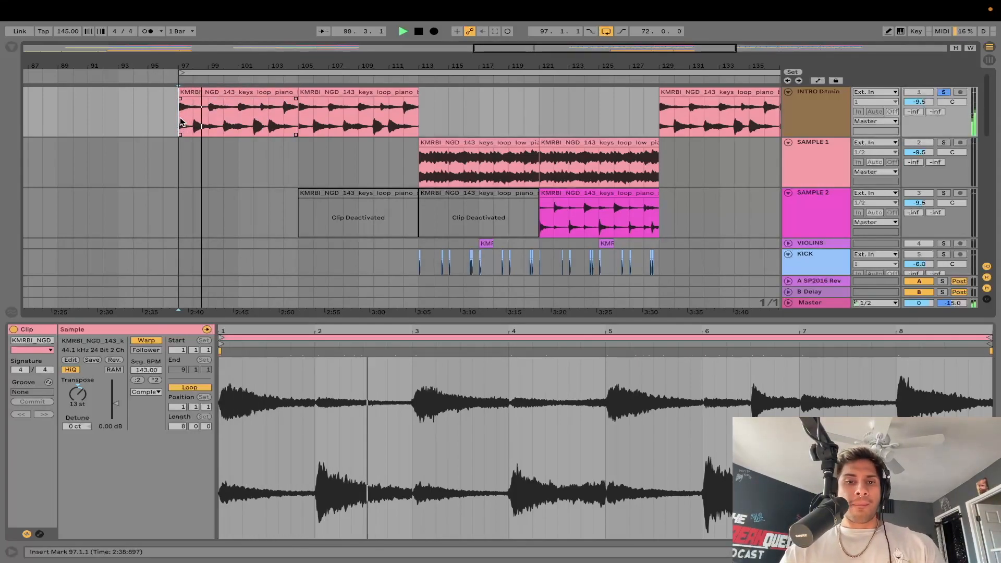
pyautogui.hscroll(2, 756, 196)
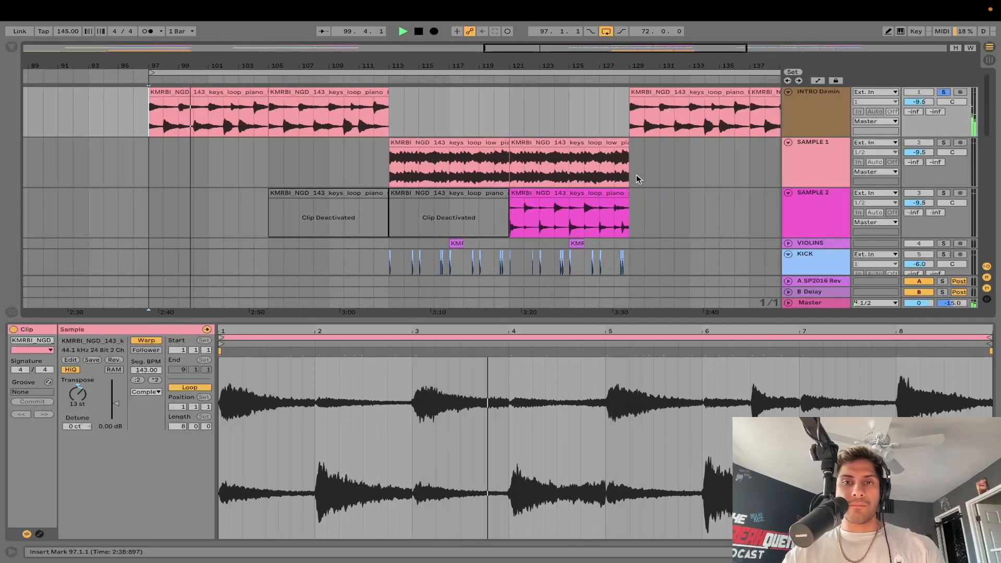
pyautogui.click(946, 95)
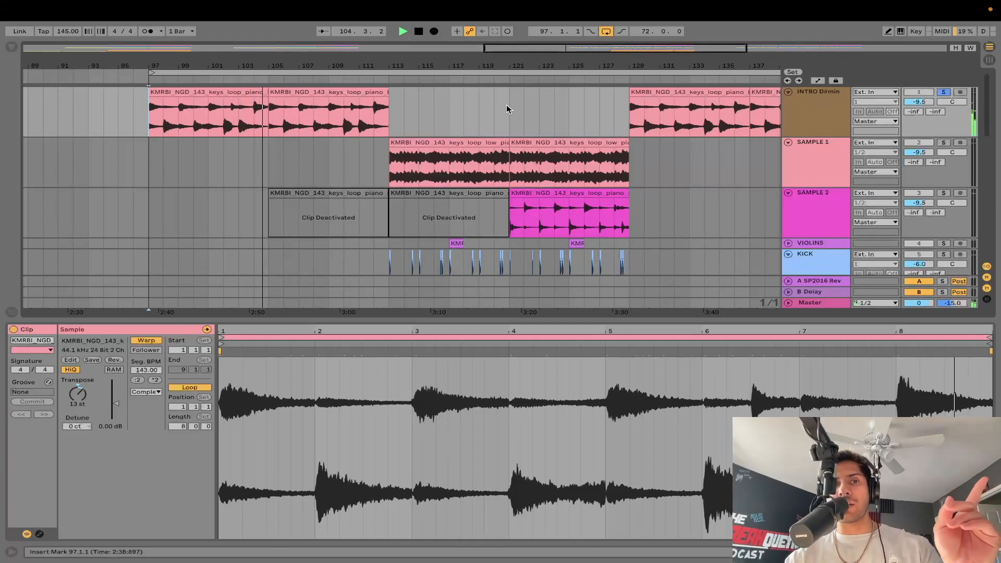
pyautogui.click(315, 102)
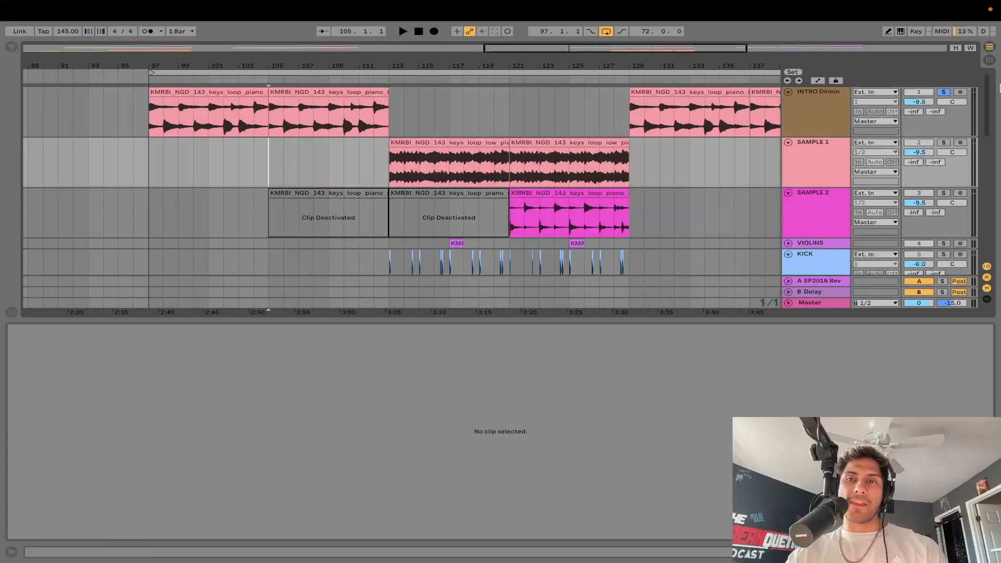
# Clear the INTRO D#min track's solo and audition the full mix from bar 105.
pyautogui.click(947, 91)
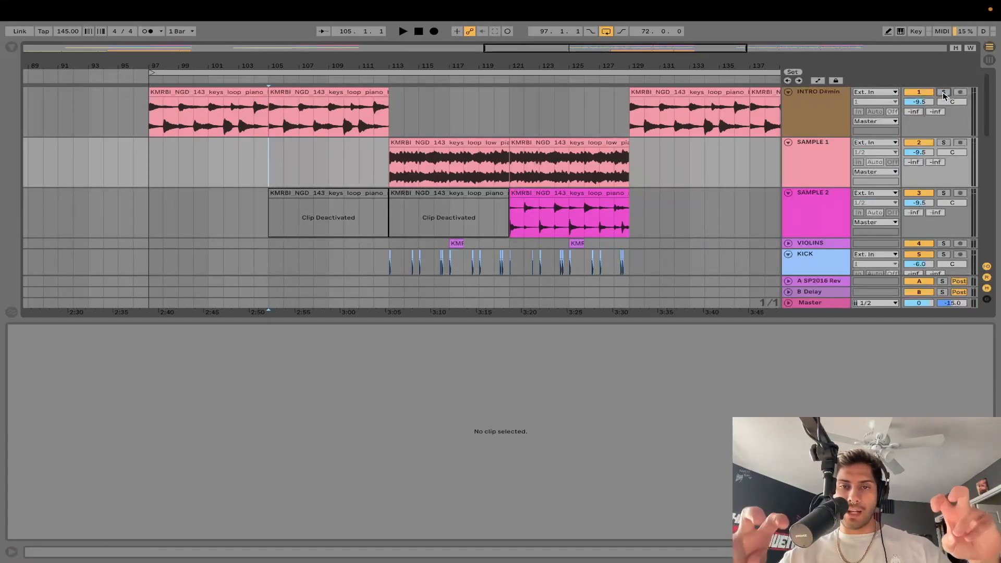
pyautogui.press('space')
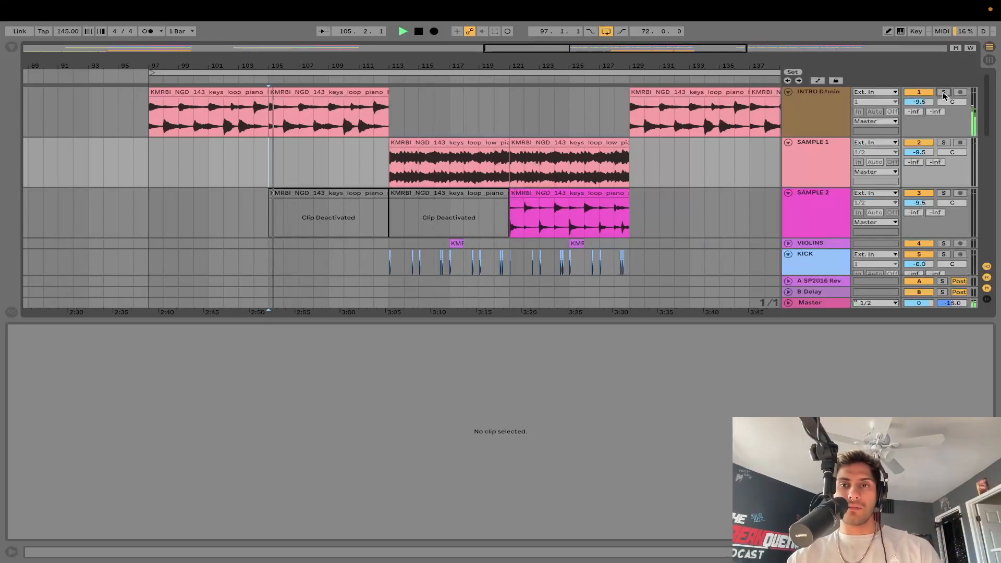
pyautogui.hscroll(-1, 693, 205)
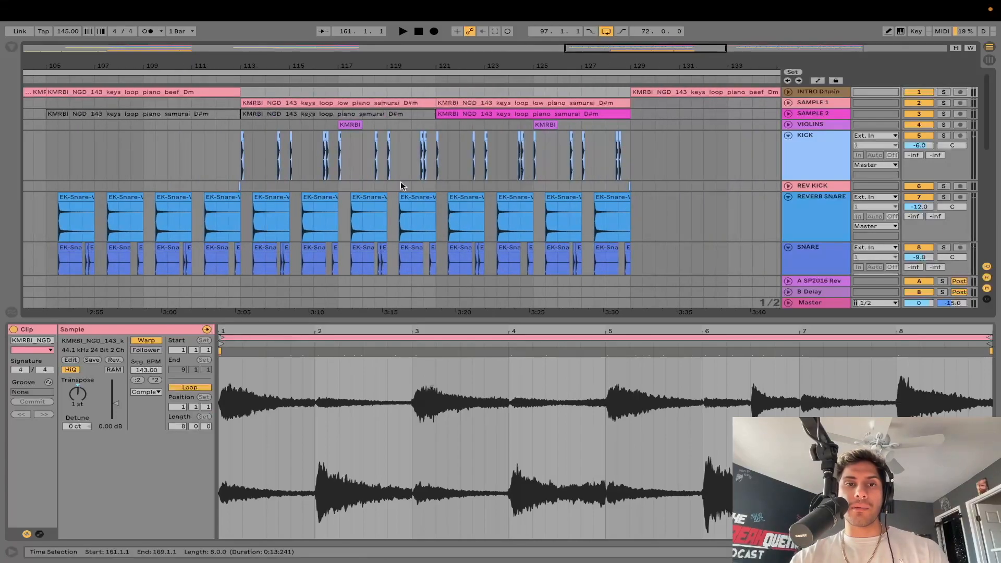
# Unfold the VIOLINS track, solo it, and audition its first one-shot from bar 117.
pyautogui.click(790, 126)
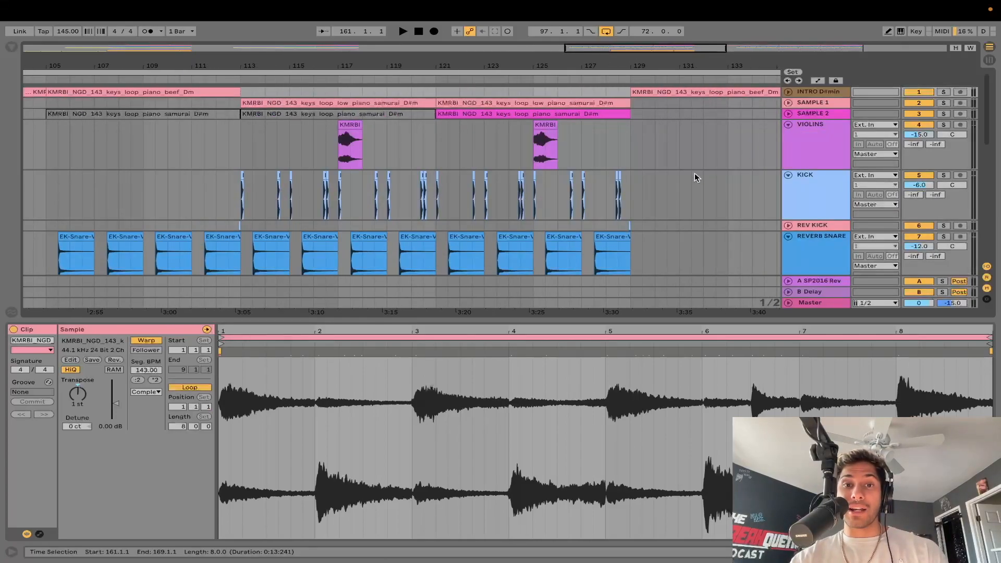
pyautogui.click(352, 154)
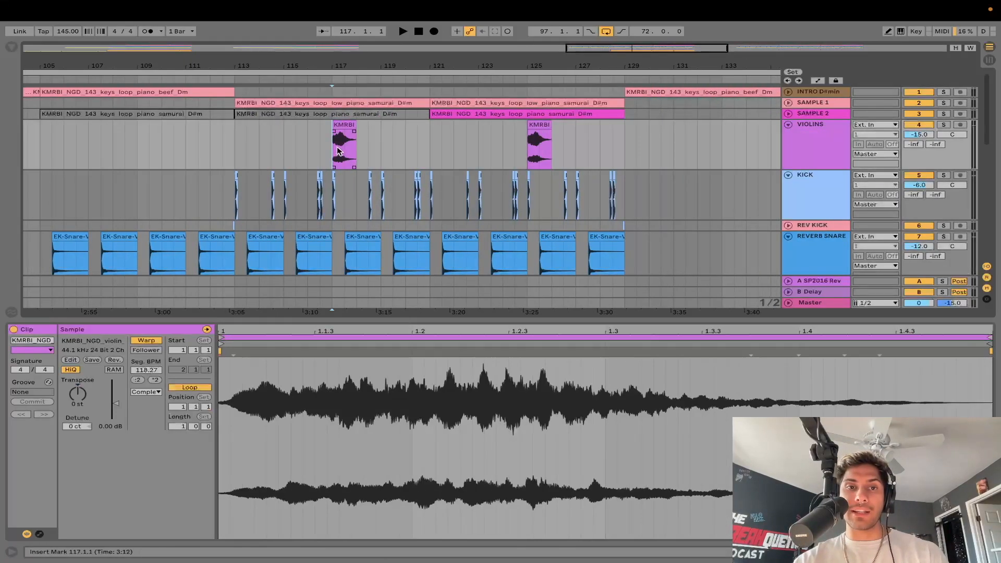
pyautogui.press('space')
pyautogui.click(943, 124)
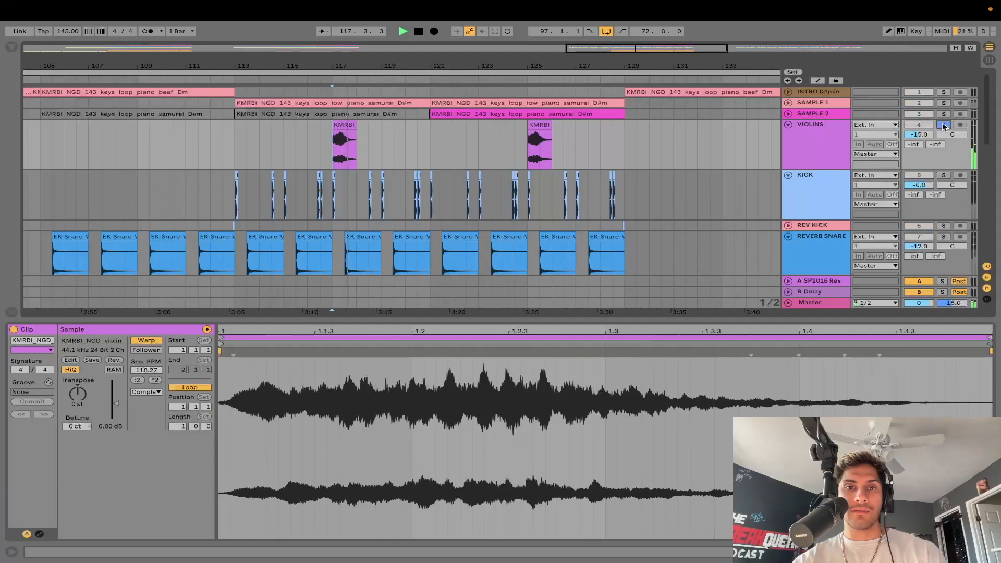
pyautogui.press('space')
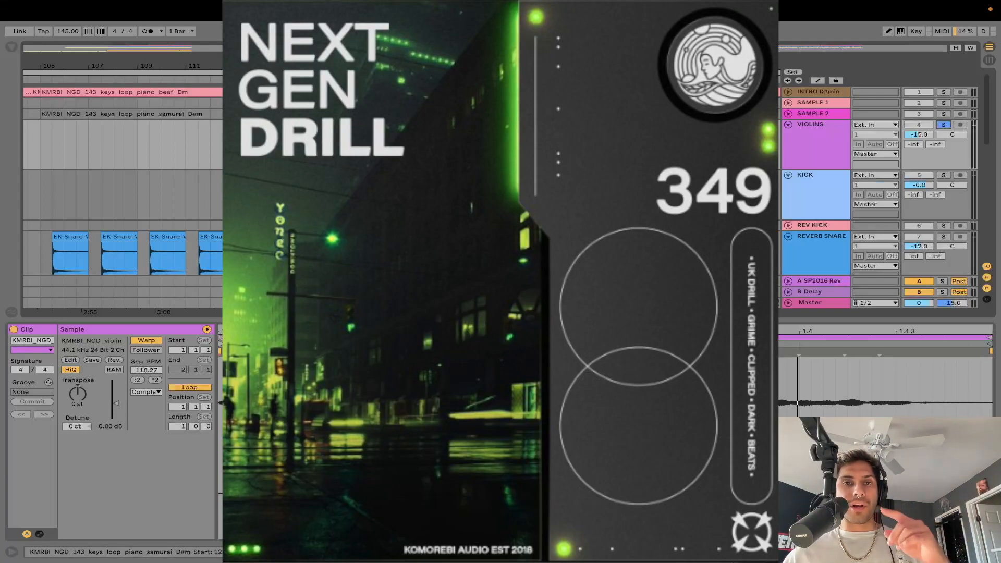
# Switch to Splice and look through the recently added samples for the Next Gen Drill sounds used in the beat.
pyautogui.moveTo(131, 561)
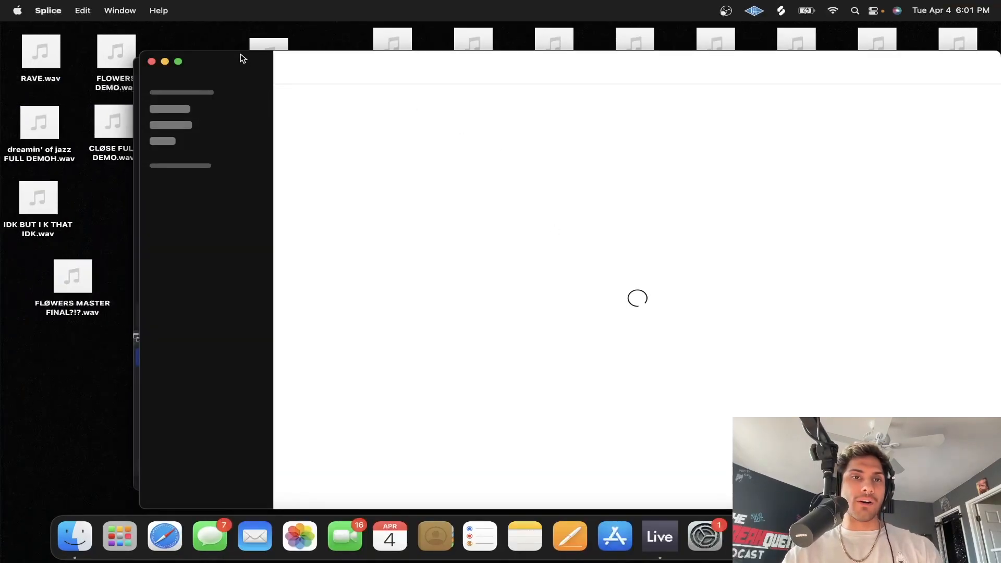
pyautogui.moveTo(242, 58); pyautogui.dragTo(195, 32)
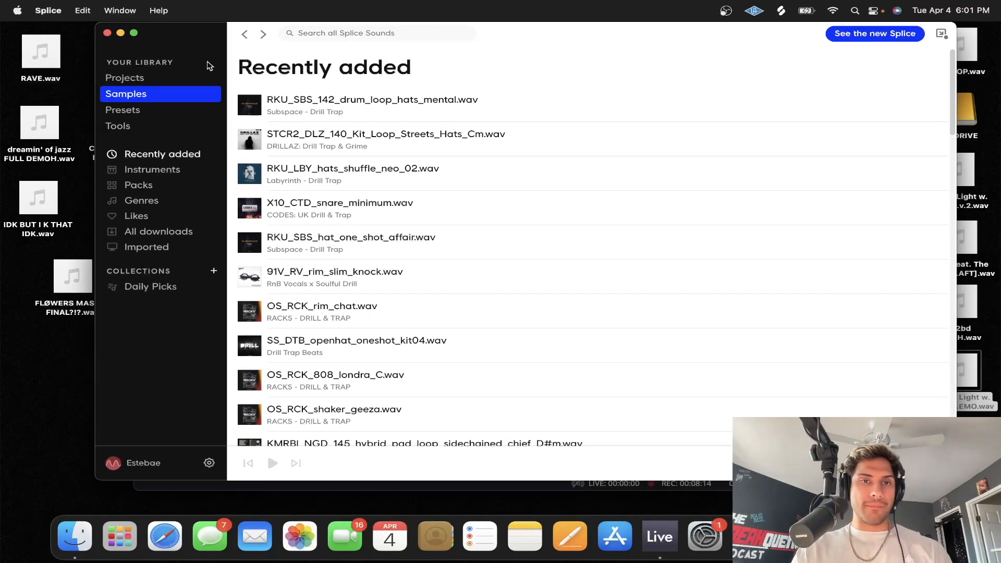
pyautogui.scroll(-10, 260, 137)
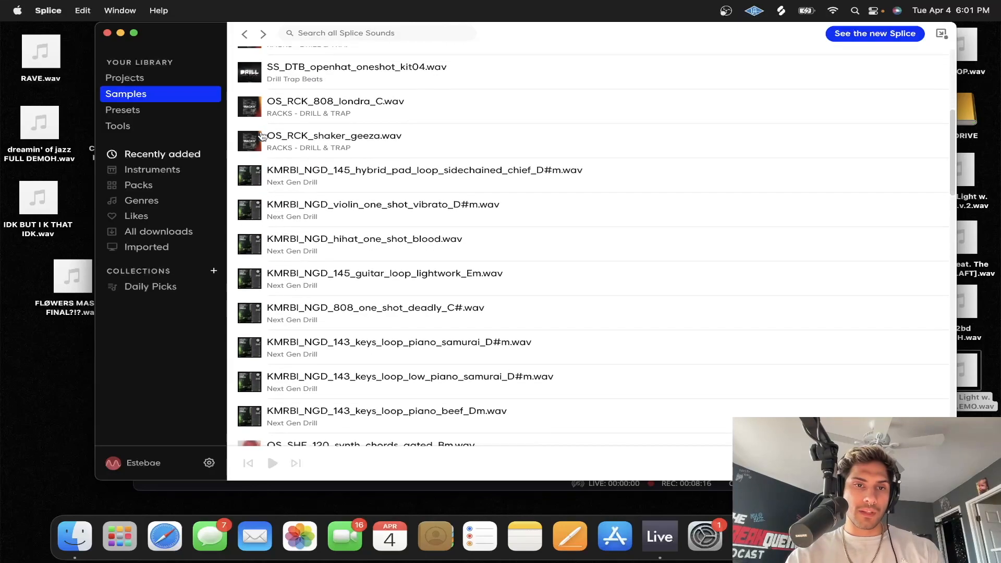
pyautogui.scroll(-2, 262, 137)
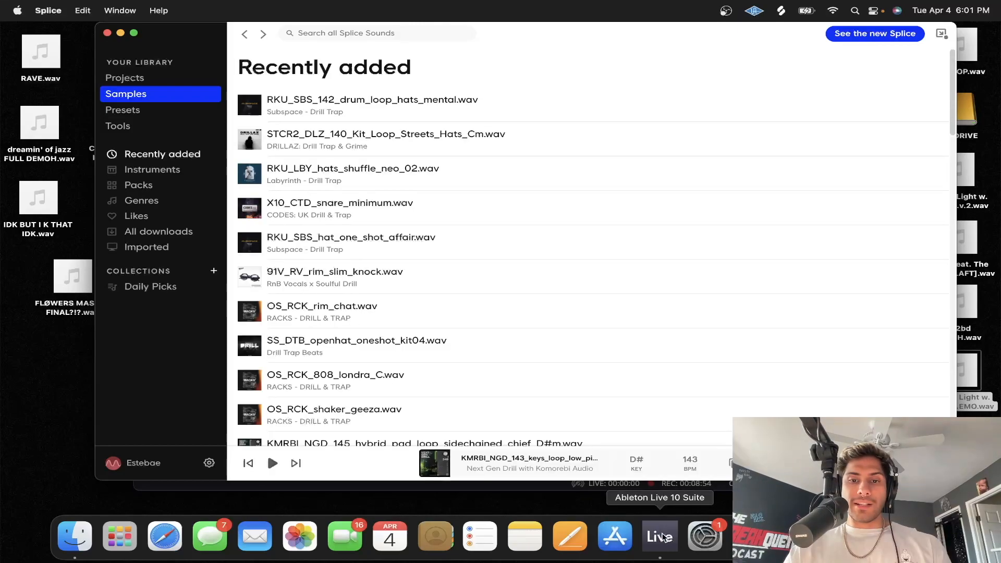
# Return to Ableton Live and audition SAMPLE 1, SAMPLE 2 and VIOLINS together from bar 121.
pyautogui.click(660, 537)
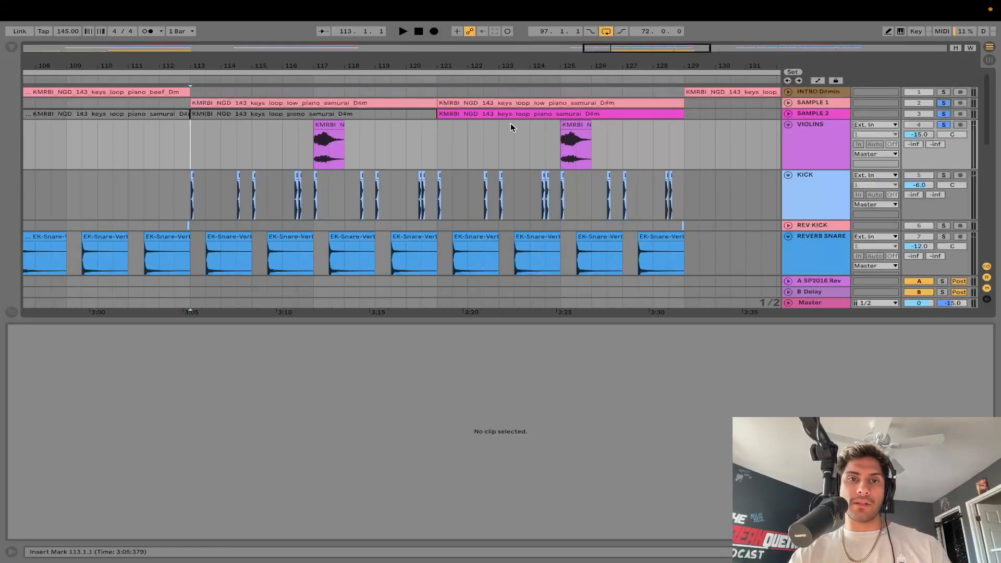
pyautogui.click(439, 143)
pyautogui.press('space')
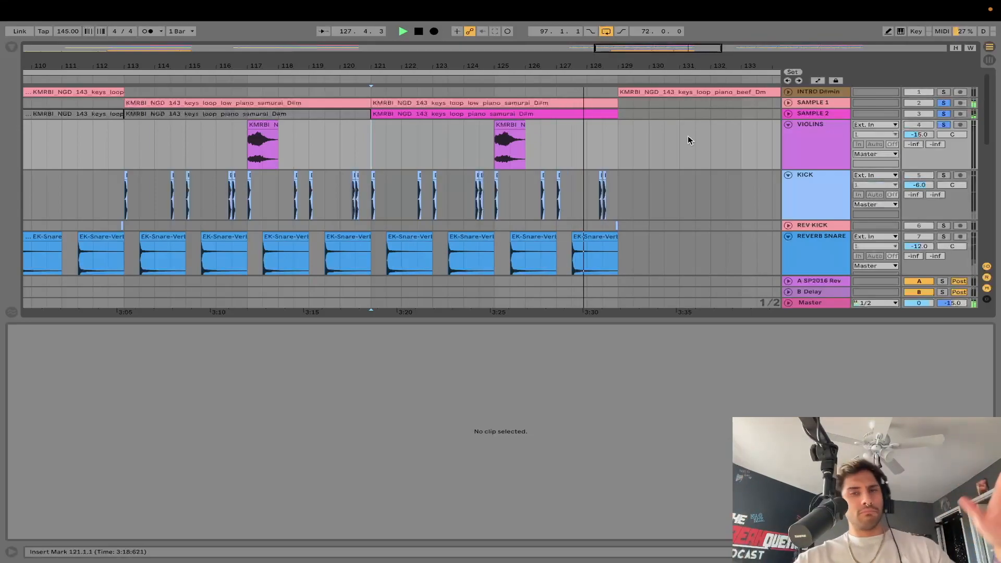
pyautogui.press('space')
# Solo the HI HAT track, inspect its sampler device, and audition the pattern from bar 105.
pyautogui.hscroll(-3, 386, 177)
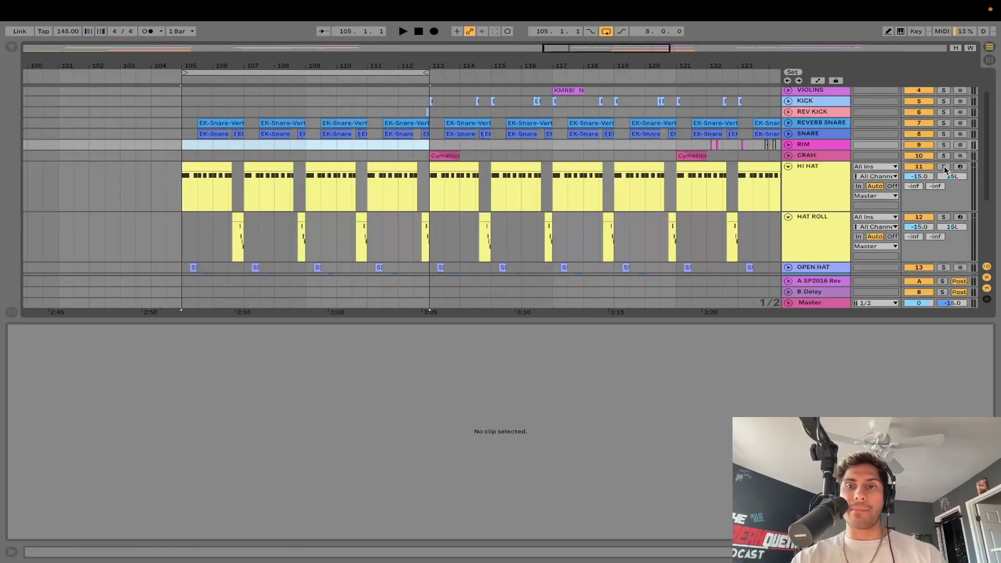
pyautogui.click(944, 167)
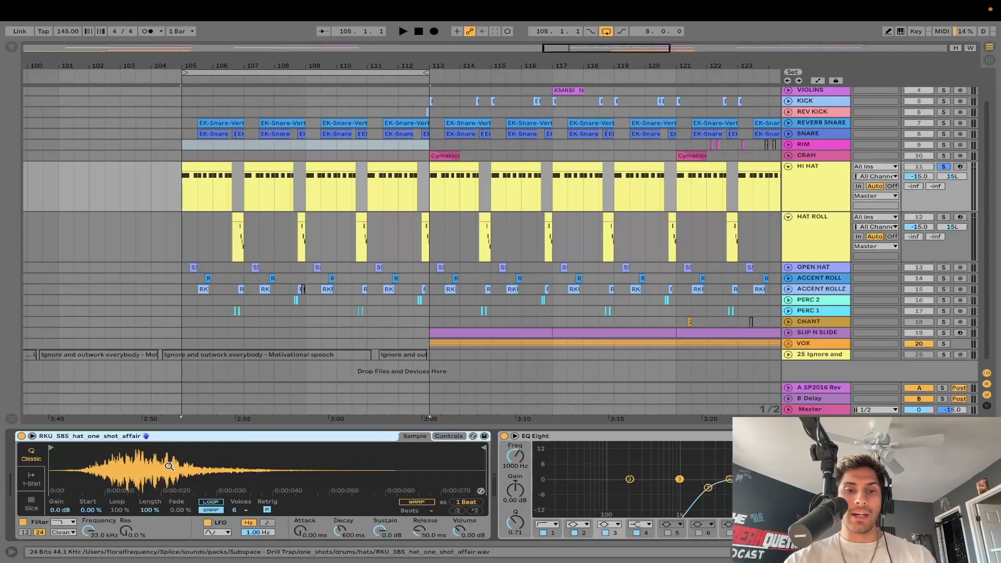
pyautogui.click(181, 199)
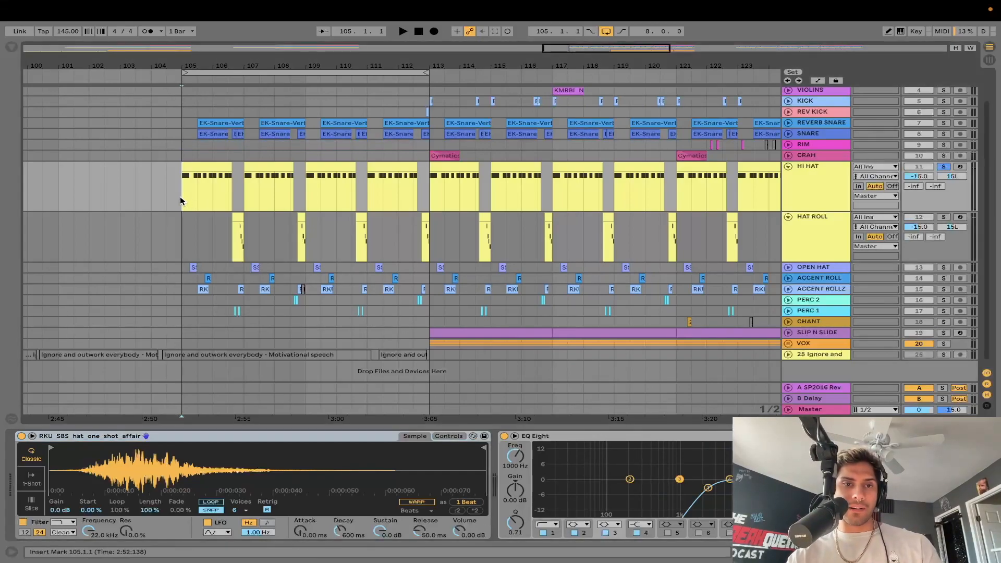
pyautogui.press('space')
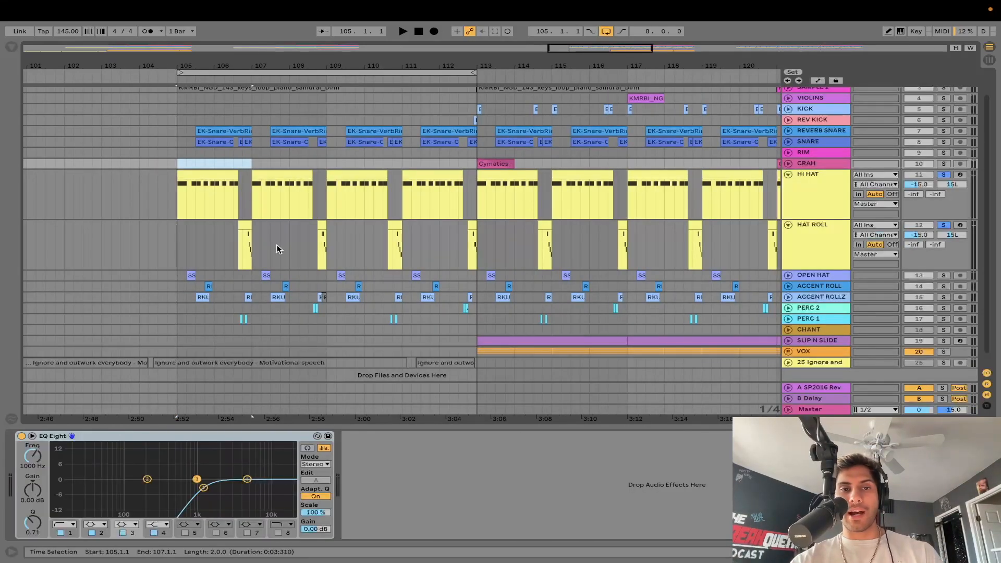
# Open the HAT ROLL clip at 106.3.3 in the note editor and examine its descending roll notes.
pyautogui.click(323, 245)
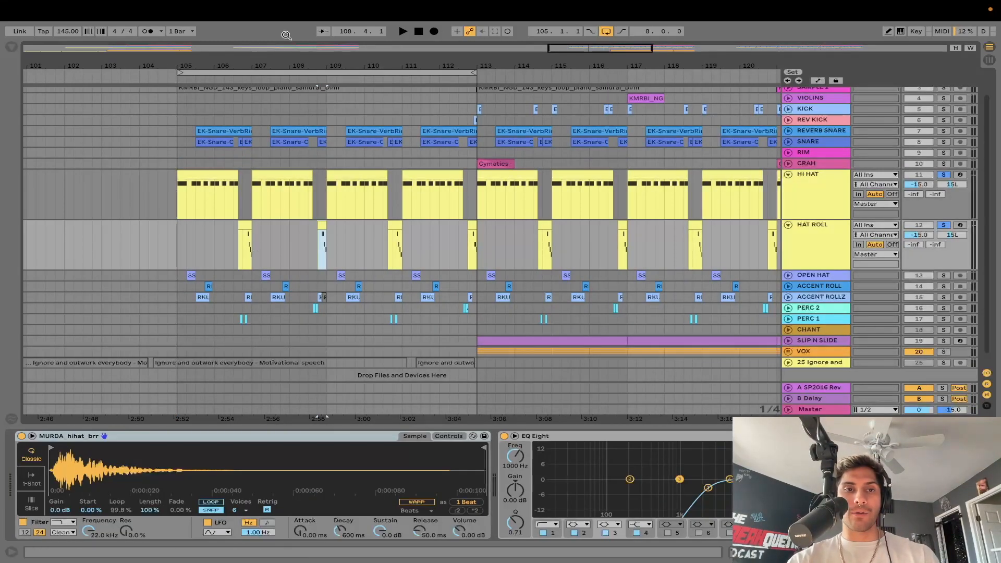
pyautogui.moveTo(240, 62); pyautogui.dragTo(241, 99)
pyautogui.click(280, 233)
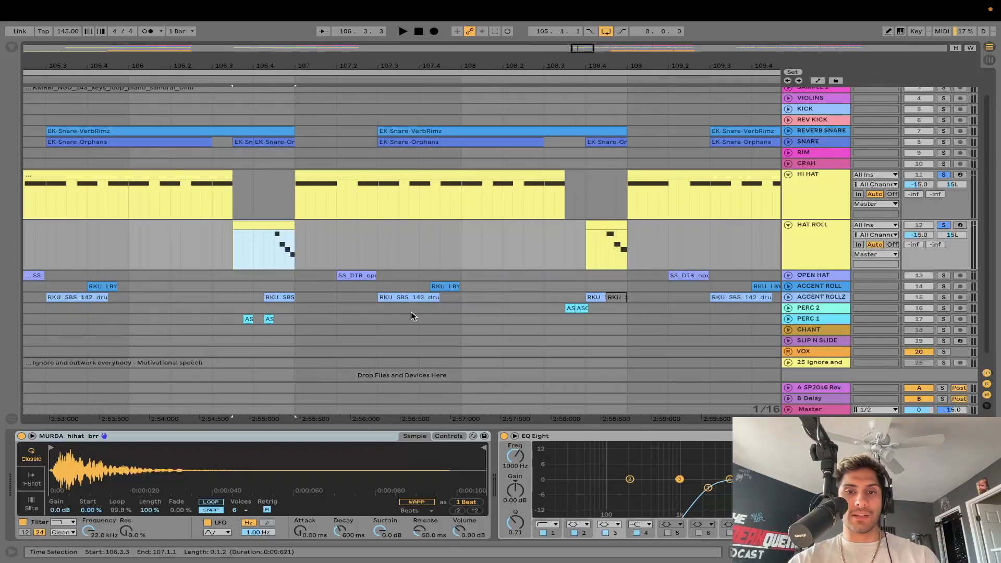
pyautogui.hotkey('shift', 'Tab')
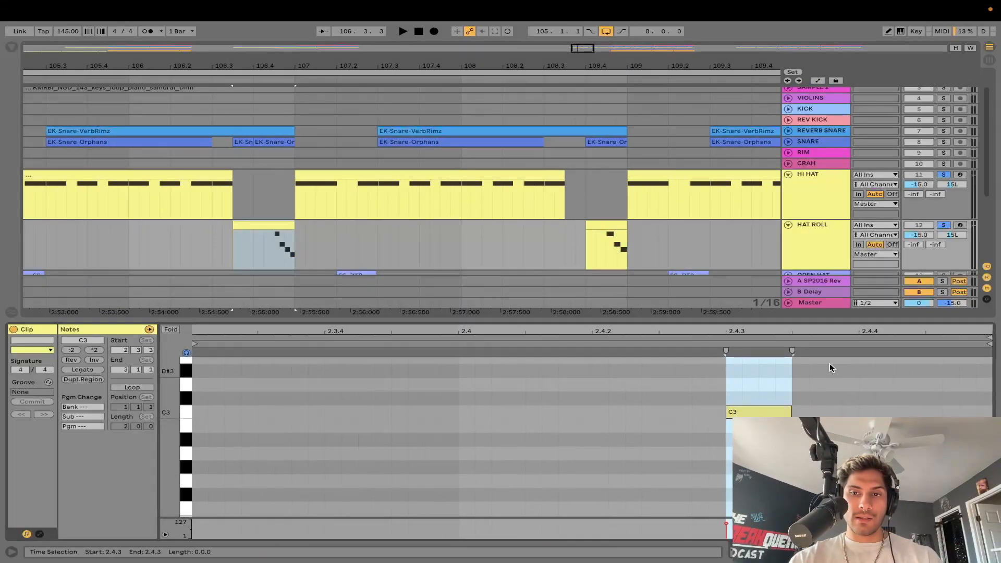
pyautogui.press('-')
pyautogui.press('-')
pyautogui.press('-')
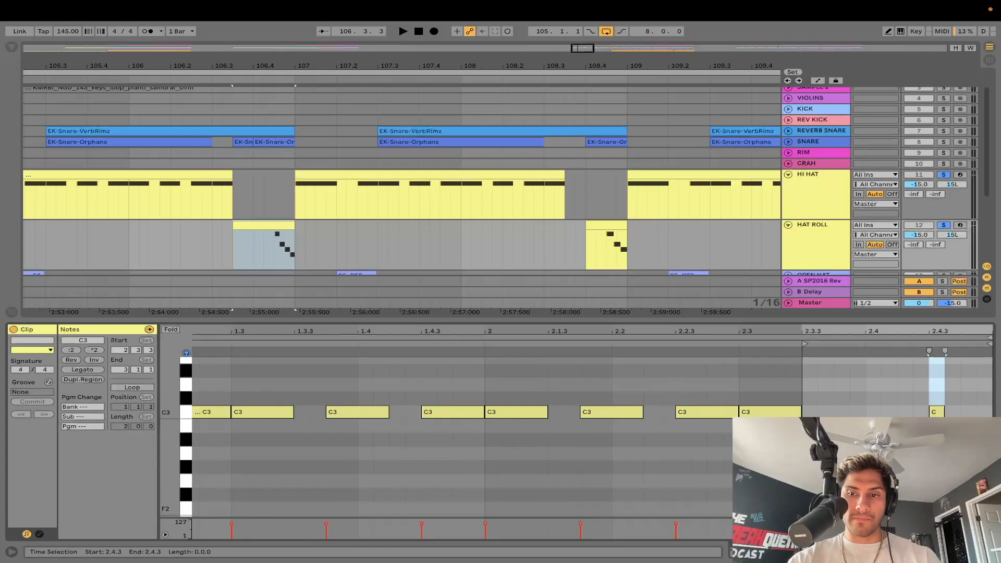
pyautogui.click(930, 480)
pyautogui.scroll(1, 930, 480)
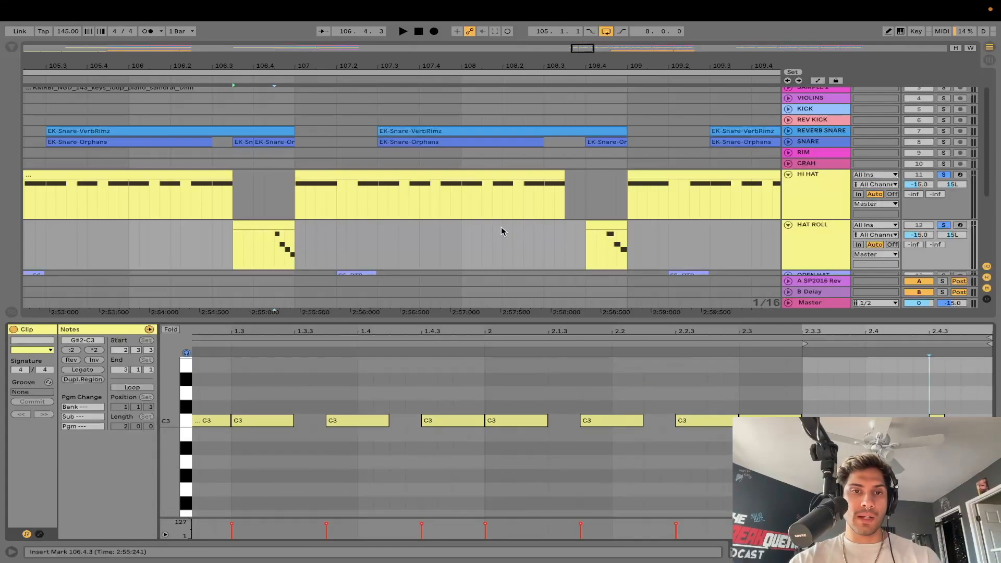
# Examine the roll notes of the HAT ROLL clip at 108.4 and close the detail view.
pyautogui.click(625, 227)
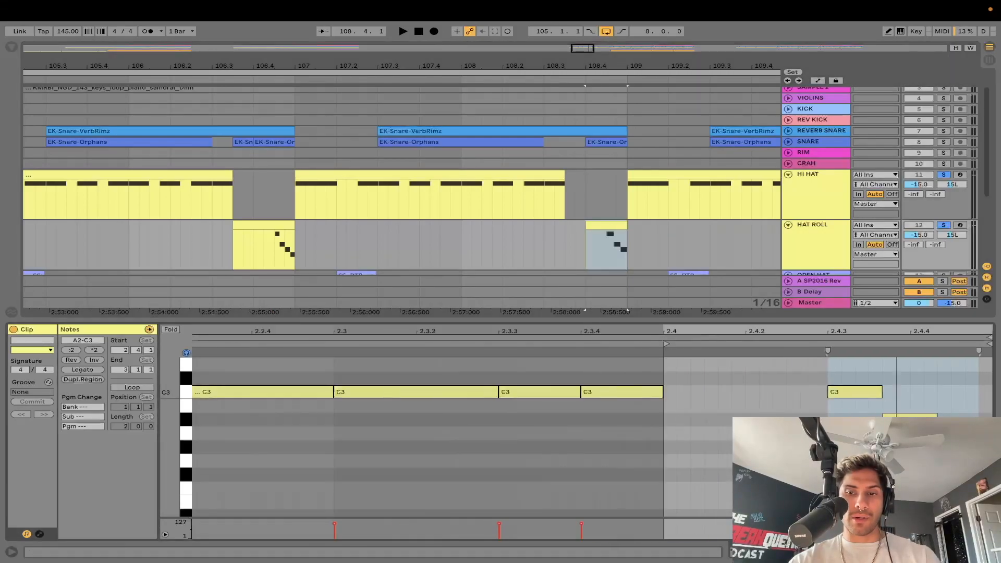
pyautogui.moveTo(956, 333); pyautogui.dragTo(956, 320)
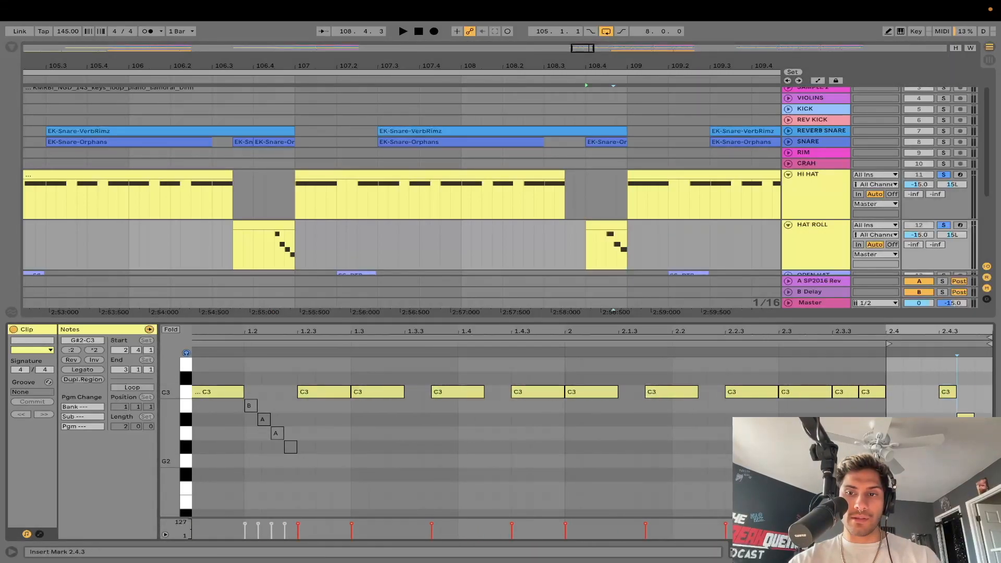
pyautogui.press('super+alt+l')
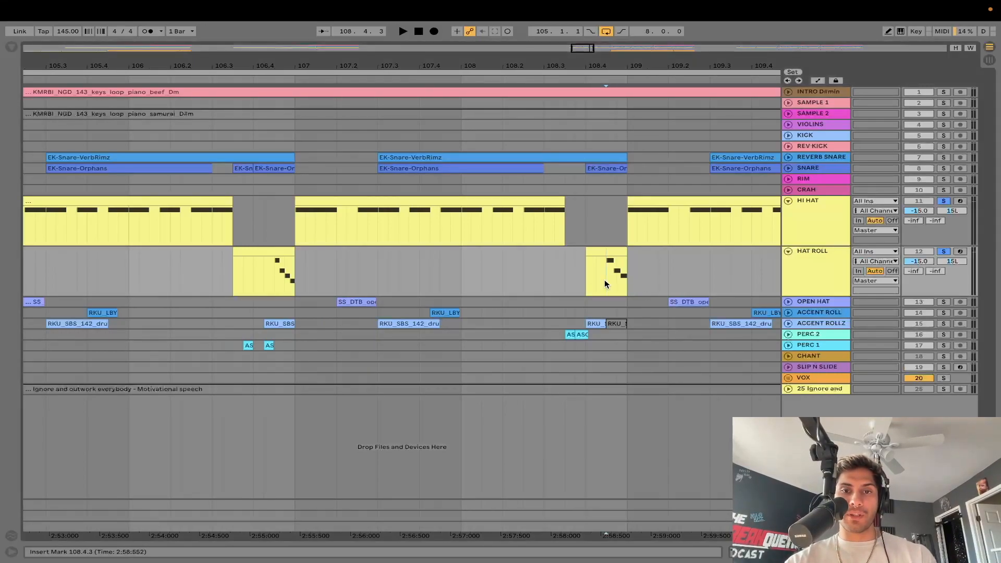
# Audition the HI HAT and HAT ROLL tracks together from bar 105, and clear both solos.
pyautogui.moveTo(587, 66); pyautogui.dragTo(690, 230)
pyautogui.press('space')
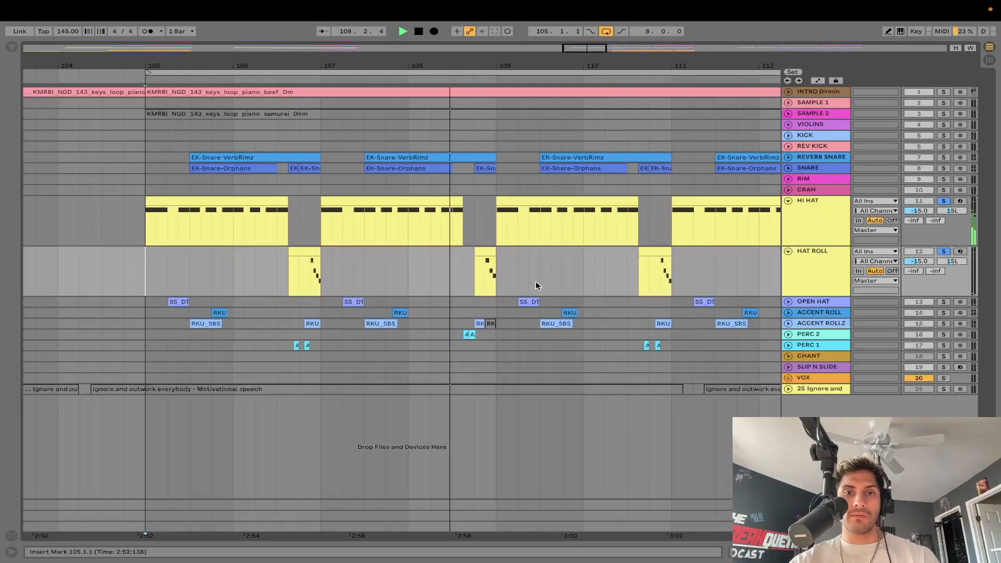
pyautogui.press('space')
pyautogui.click(834, 266)
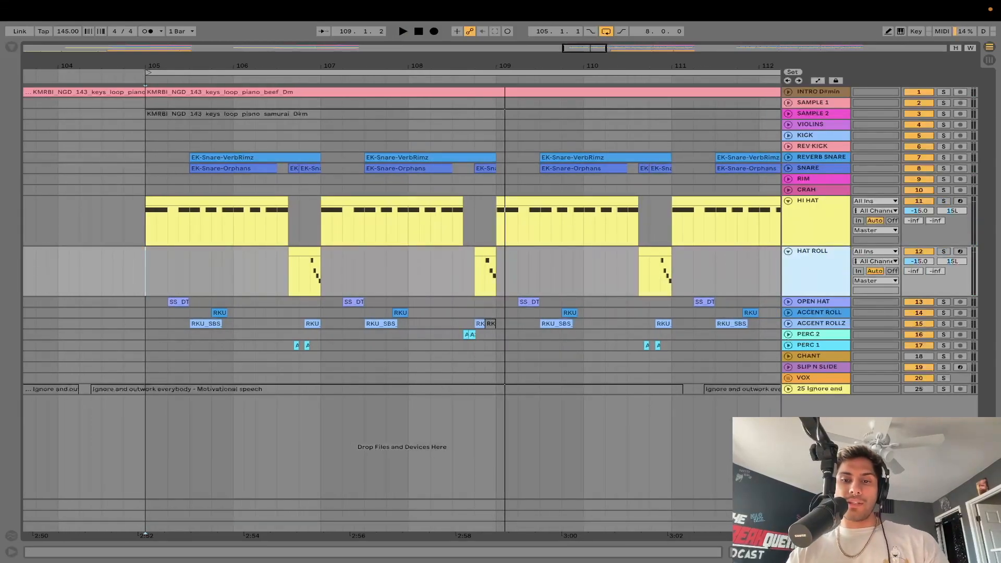
# Unfold the OPEN HAT track and audition it with HI HAT and HAT ROLL soloed from bar 105.
pyautogui.press('super+alt+l')
pyautogui.scroll(-2, 619, 262)
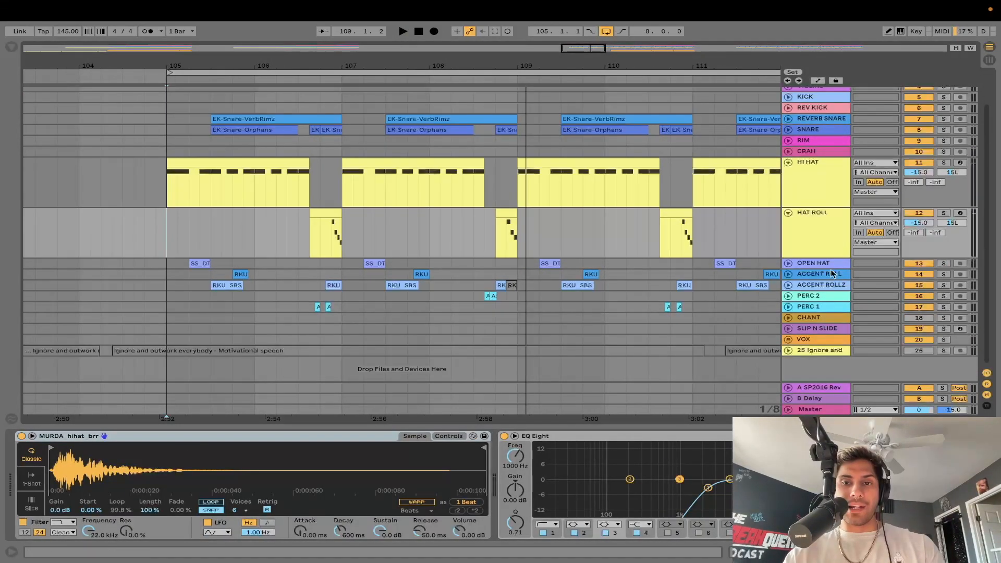
pyautogui.click(789, 263)
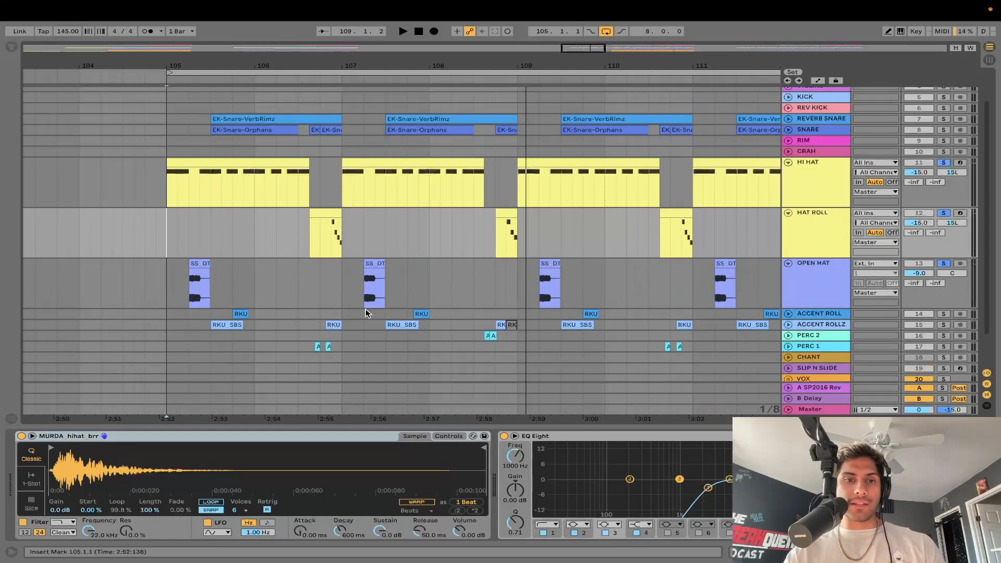
pyautogui.press('space')
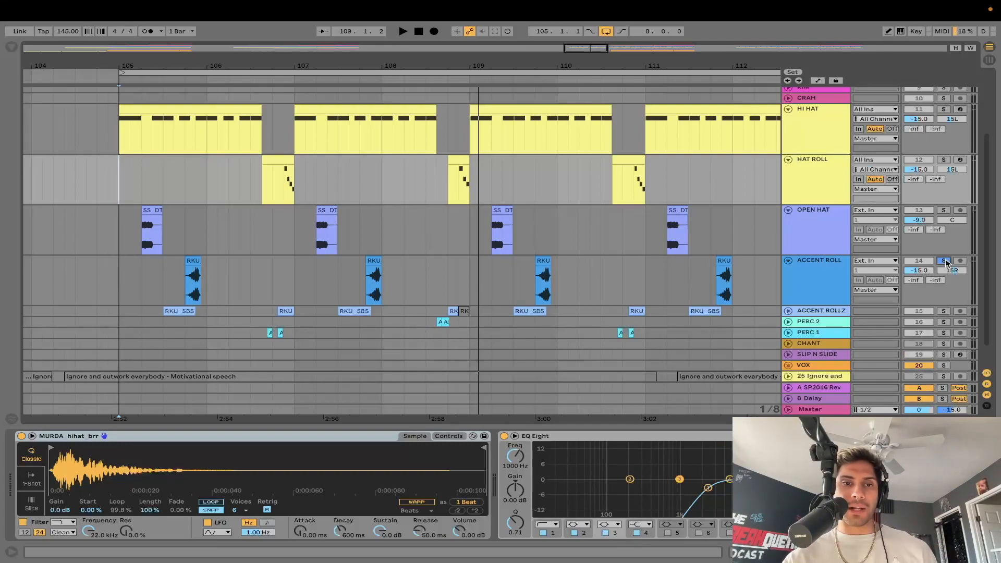
# Audition the soloed ACCENT ROLL hits near 105.4, 107.4 and 109.3, and replay the first one.
pyautogui.click(182, 282)
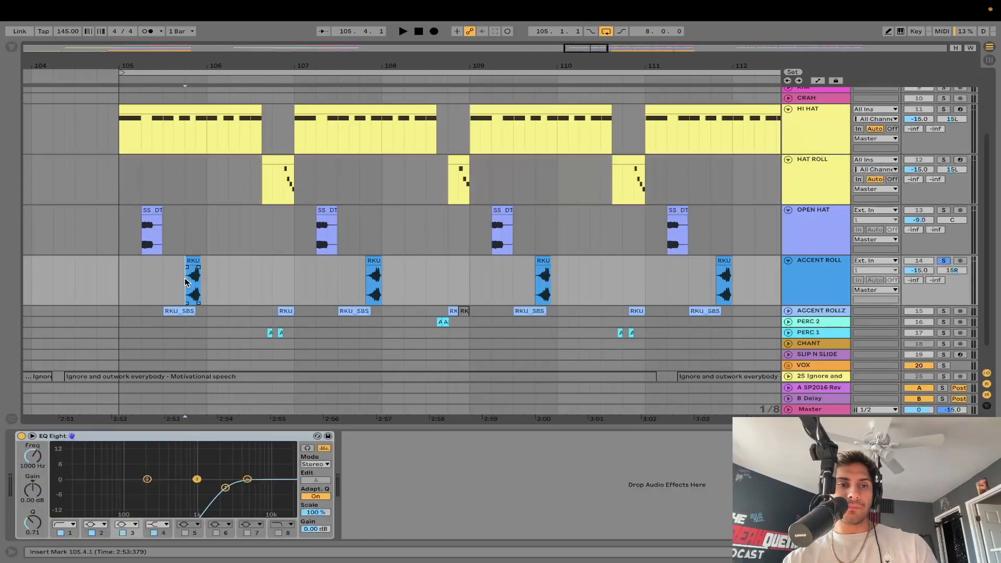
pyautogui.click(366, 286)
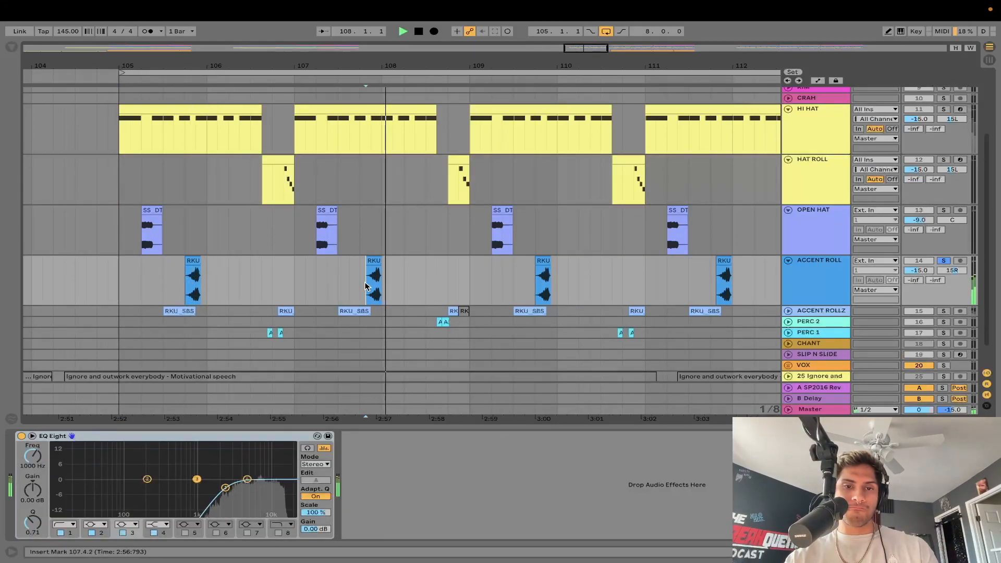
pyautogui.click(527, 281)
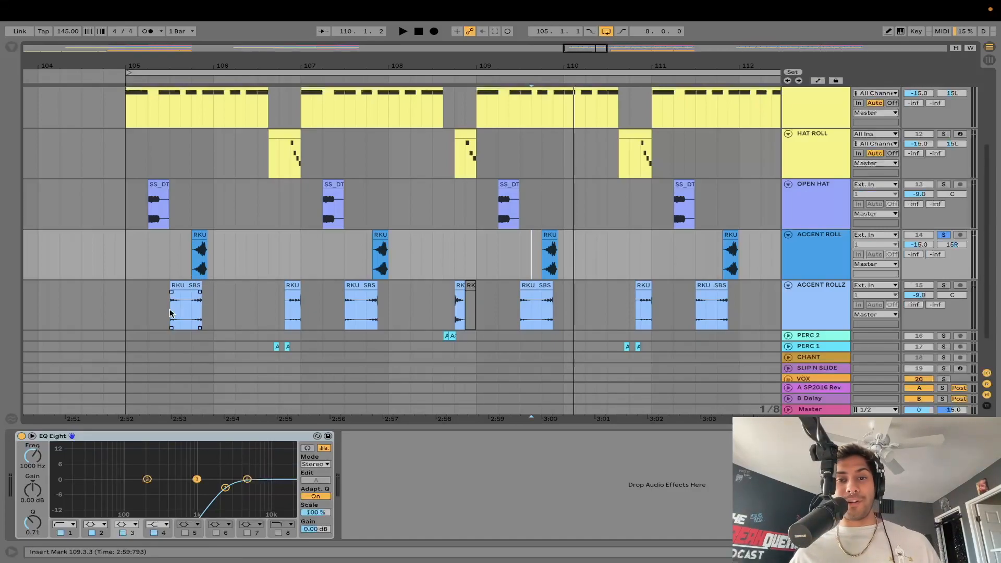
pyautogui.click(195, 259)
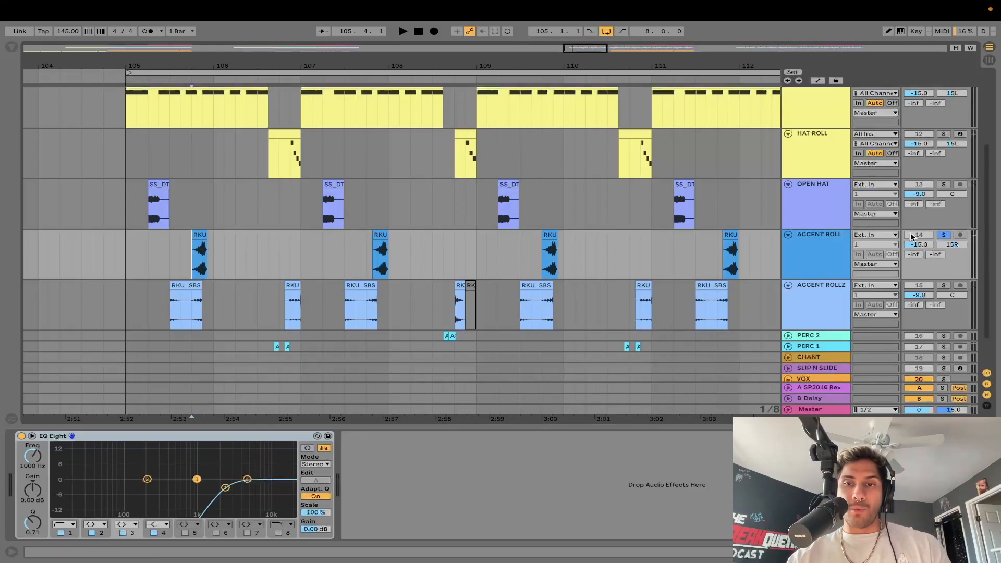
pyautogui.press('space')
pyautogui.press('space')
# Audition the ACCENT ROLLZ track soloed, and play it from bar 105 with the HI HAT, HAT ROLL, OPEN HAT and ACCENT ROLL tracks.
pyautogui.click(943, 286)
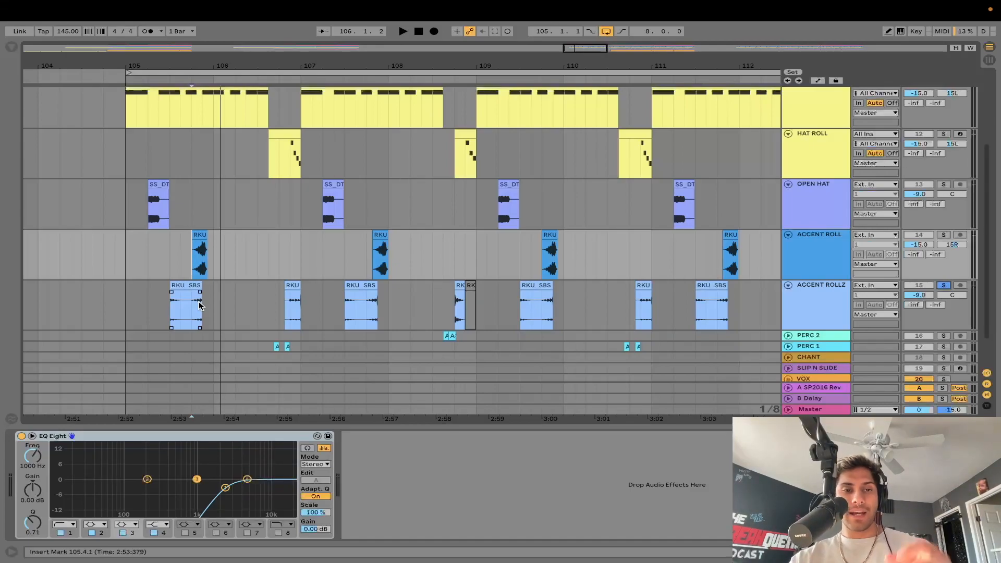
pyautogui.scroll(1, 951, 209)
pyautogui.click(944, 155)
pyautogui.click(944, 104)
pyautogui.scroll(2, 796, 167)
pyautogui.scroll(-3, 796, 167)
pyautogui.press('space')
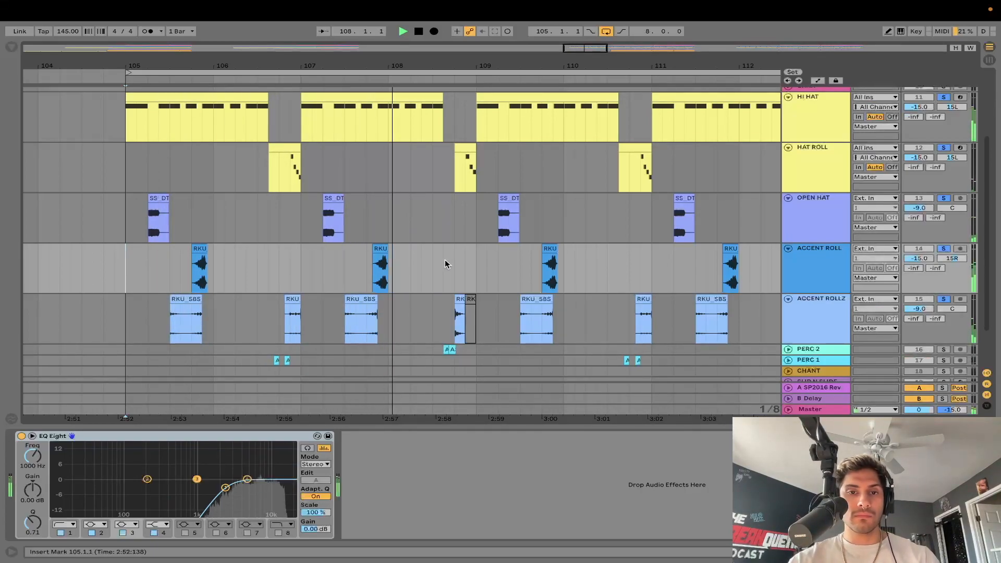
pyautogui.hscroll(3, 445, 262)
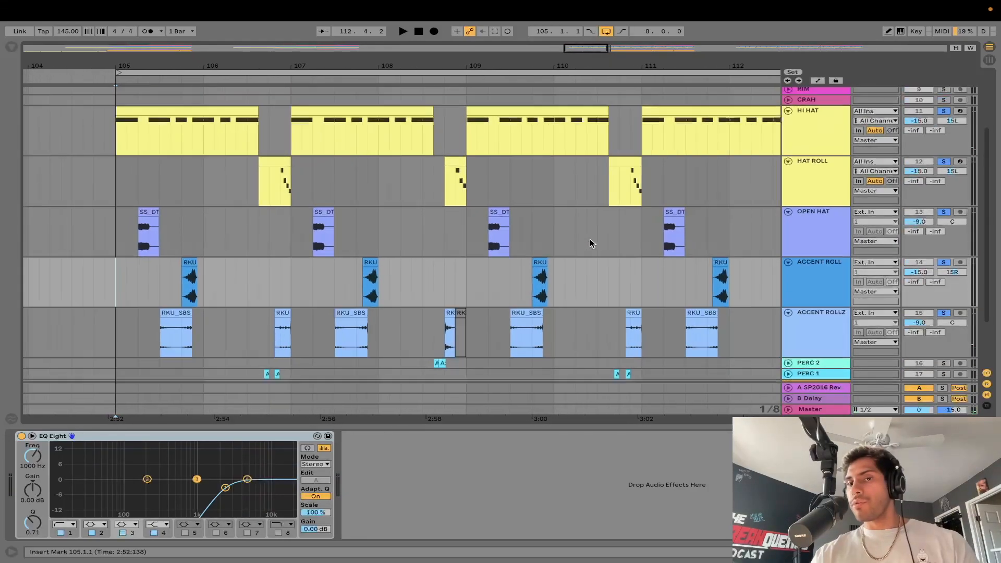
# Unfold the PERC 2 and PERC 1 tracks and audition the soloed PERC 2 hits from 108.3.3.
pyautogui.scroll(2, 589, 243)
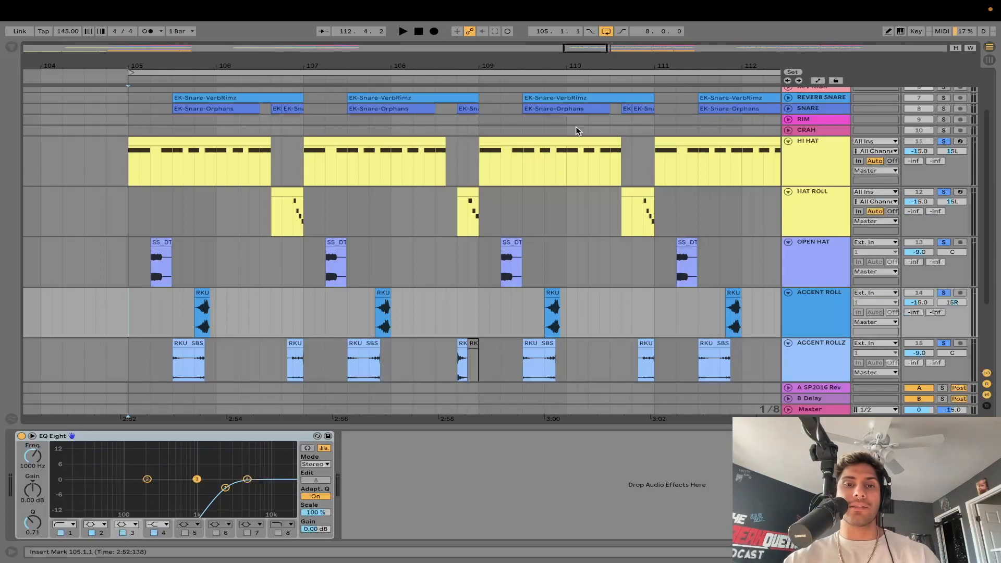
pyautogui.scroll(2, 643, 199)
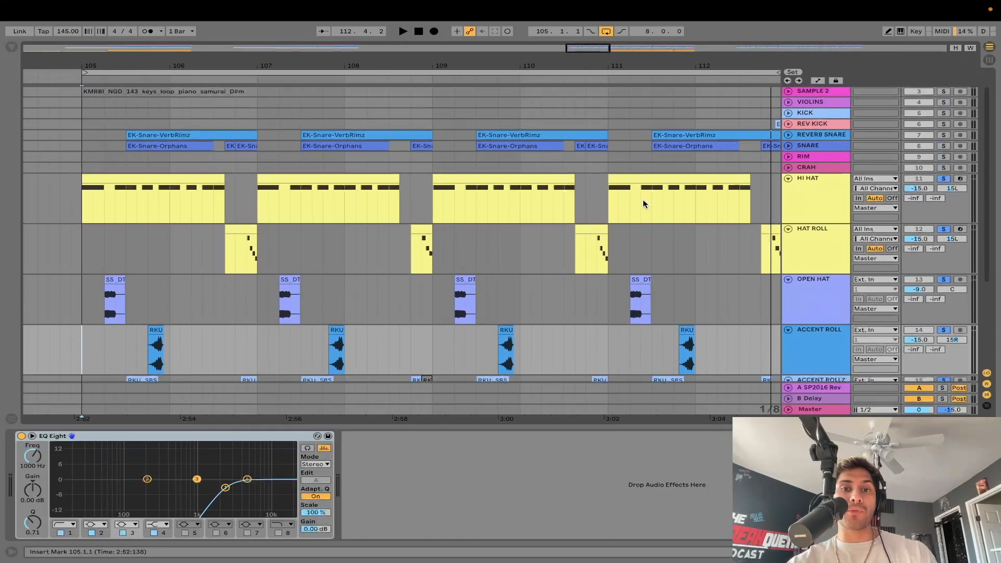
pyautogui.press('-')
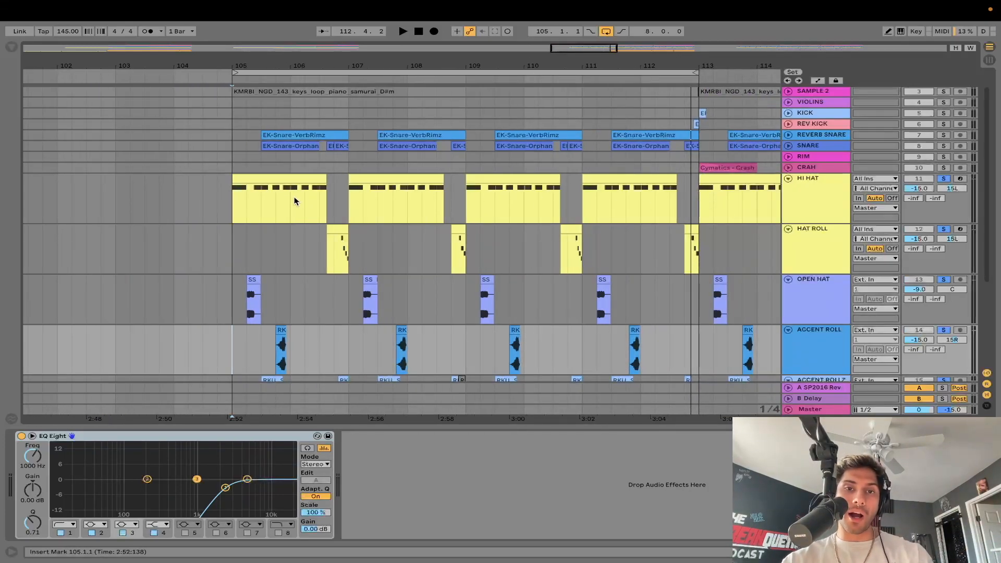
pyautogui.scroll(-2, 268, 194)
pyautogui.scroll(-3, 241, 346)
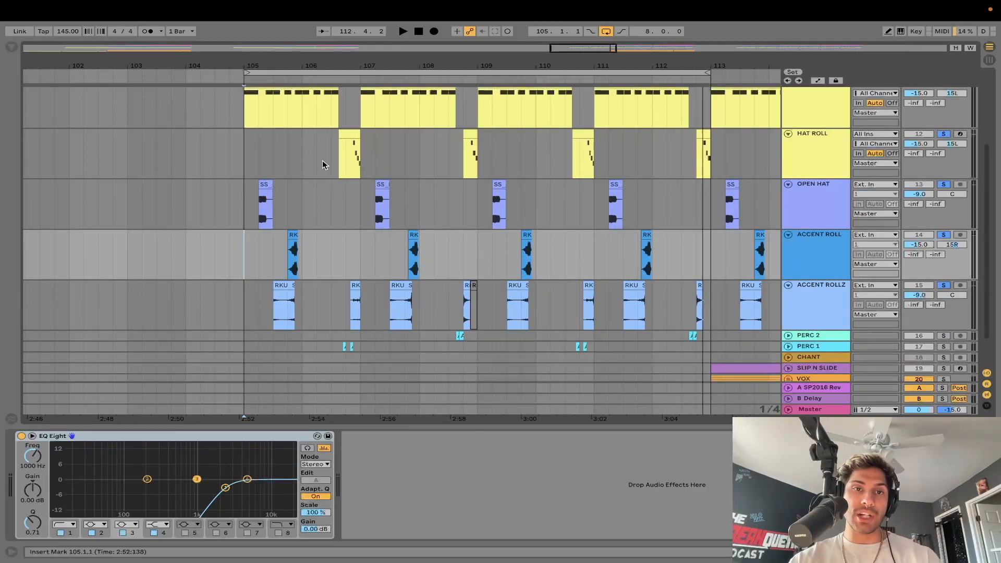
pyautogui.scroll(-2, 322, 161)
pyautogui.hscroll(2, 543, 245)
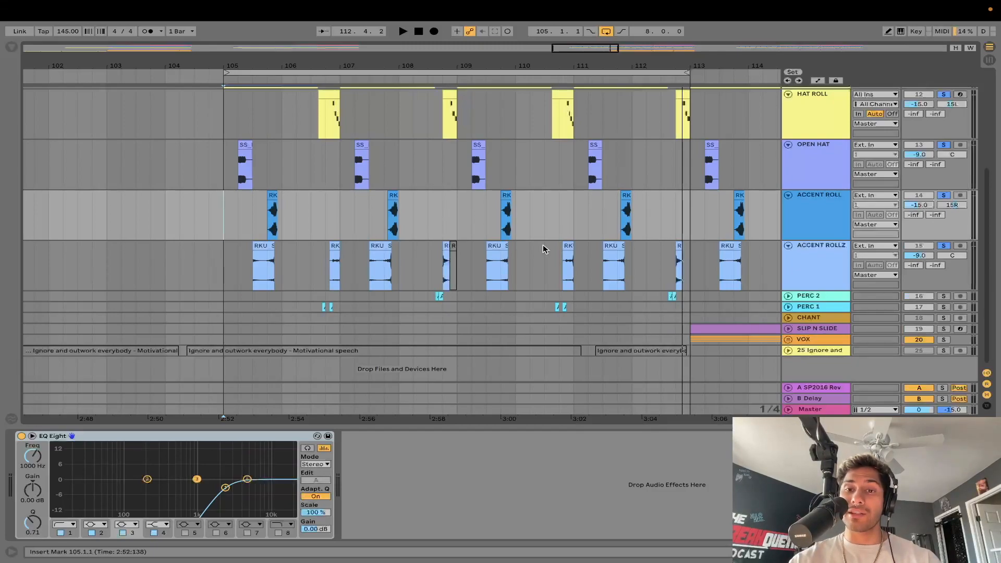
pyautogui.click(789, 295)
pyautogui.scroll(-2, 789, 296)
pyautogui.click(788, 307)
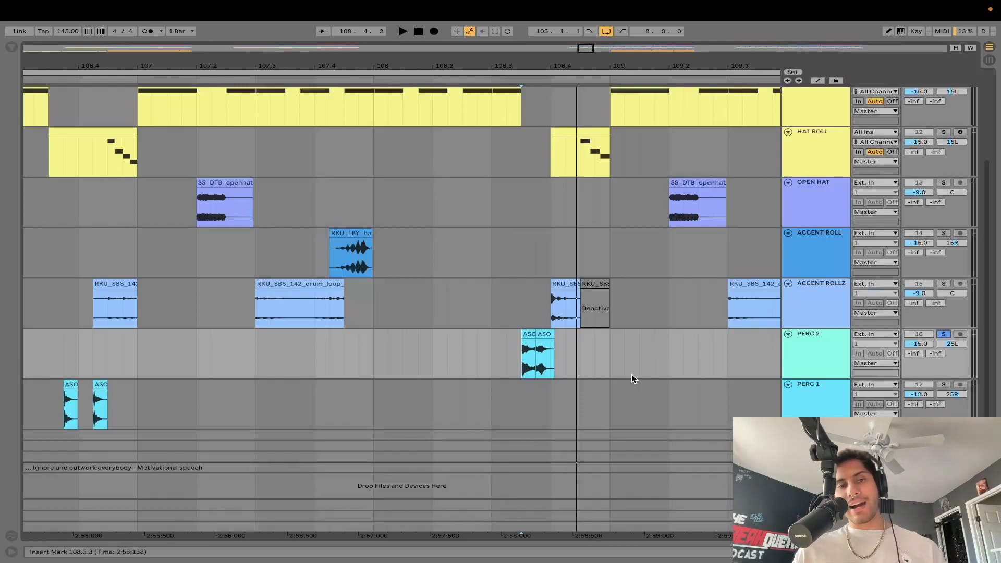
# Solo the PERC 1 track alongside PERC 2 and examine its pair of hits near 106.4.
pyautogui.hscroll(2, 632, 376)
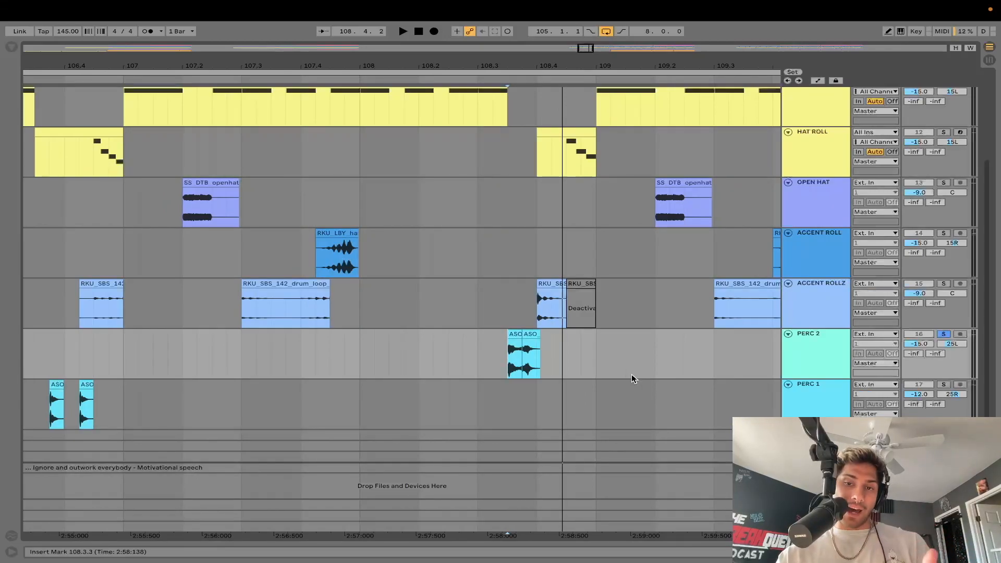
pyautogui.hscroll(-4, 632, 374)
pyautogui.click(926, 394)
pyautogui.click(943, 383)
pyautogui.hscroll(-6, 663, 403)
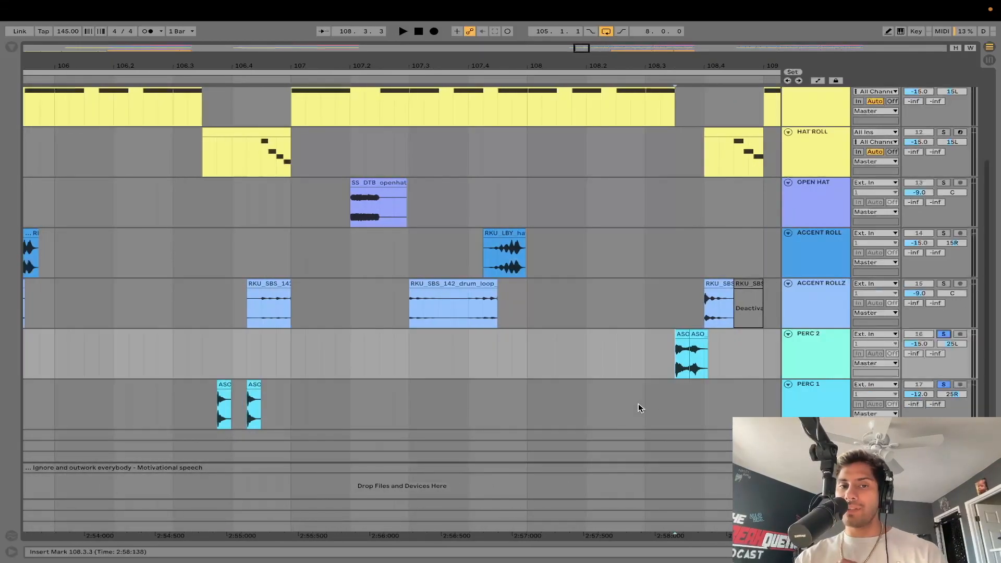
pyautogui.hscroll(-1, 643, 311)
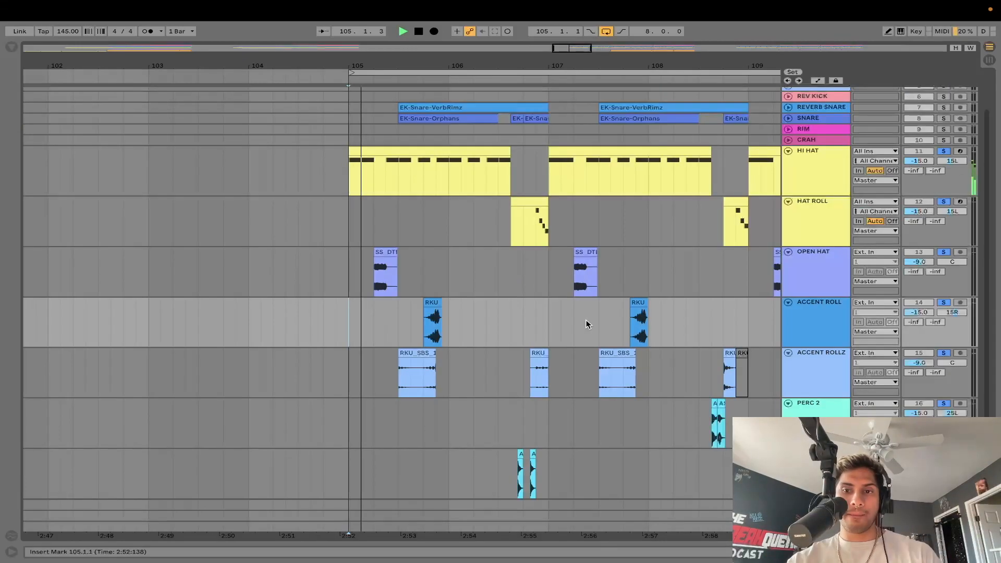
# Audition all the soloed hat, accent and percussion tracks together from bar 105.
pyautogui.scroll(-1, 587, 324)
pyautogui.hscroll(2, 586, 324)
pyautogui.scroll(-1, 534, 397)
pyautogui.hscroll(1, 534, 398)
pyautogui.scroll(1, 580, 400)
pyautogui.hscroll(2, 580, 400)
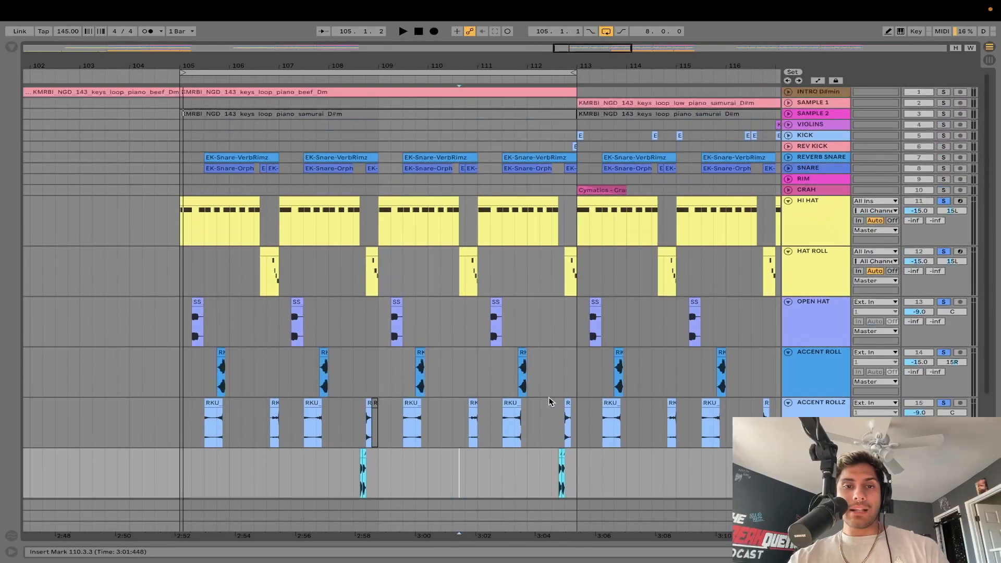
# Select the track headers from HI HAT to PERC 1 one after another, and fold all tracks in the arrangement.
pyautogui.hscroll(-2, 548, 397)
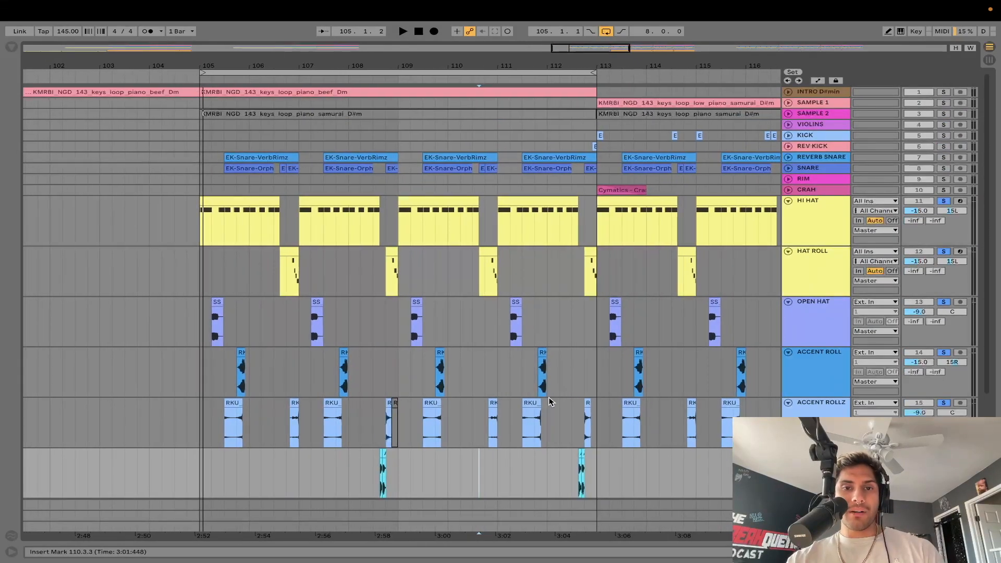
pyautogui.scroll(-2, 549, 396)
pyautogui.hscroll(-2, 549, 396)
pyautogui.click(822, 174)
pyautogui.click(819, 246)
pyautogui.click(814, 292)
pyautogui.click(814, 322)
pyautogui.click(809, 389)
pyautogui.click(811, 415)
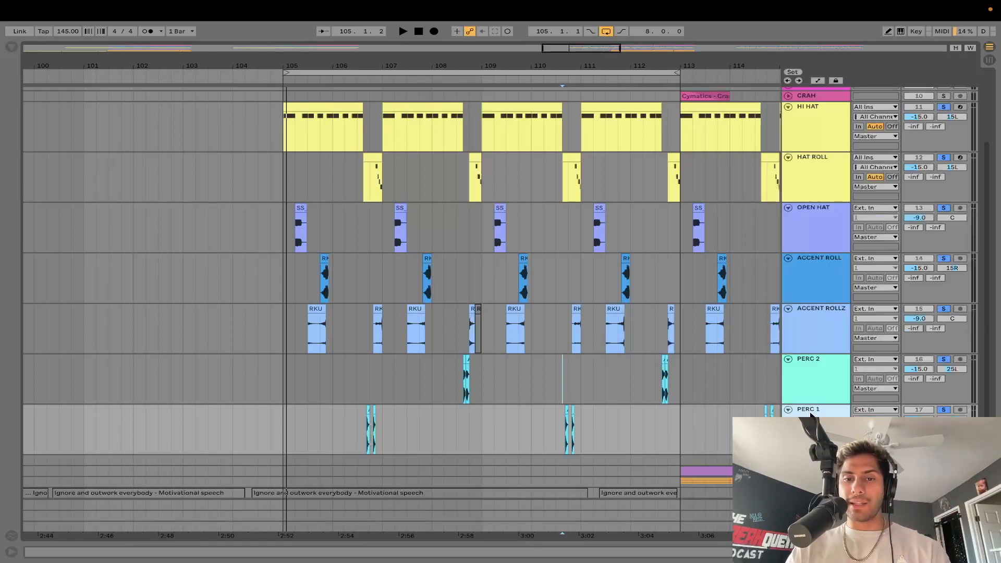
pyautogui.click(788, 409)
pyautogui.keyDown('alt'); pyautogui.click(788, 359); pyautogui.keyUp('alt')
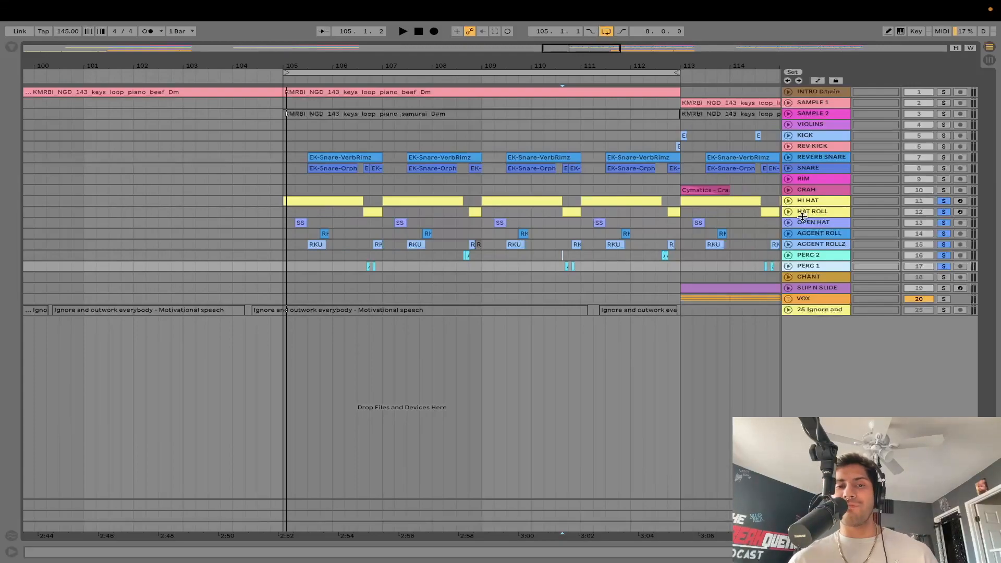
# Add the REVERB SNARE and SNARE tracks to the soloed hats and percussion, and play them from bar 105.
pyautogui.hscroll(3, 945, 160)
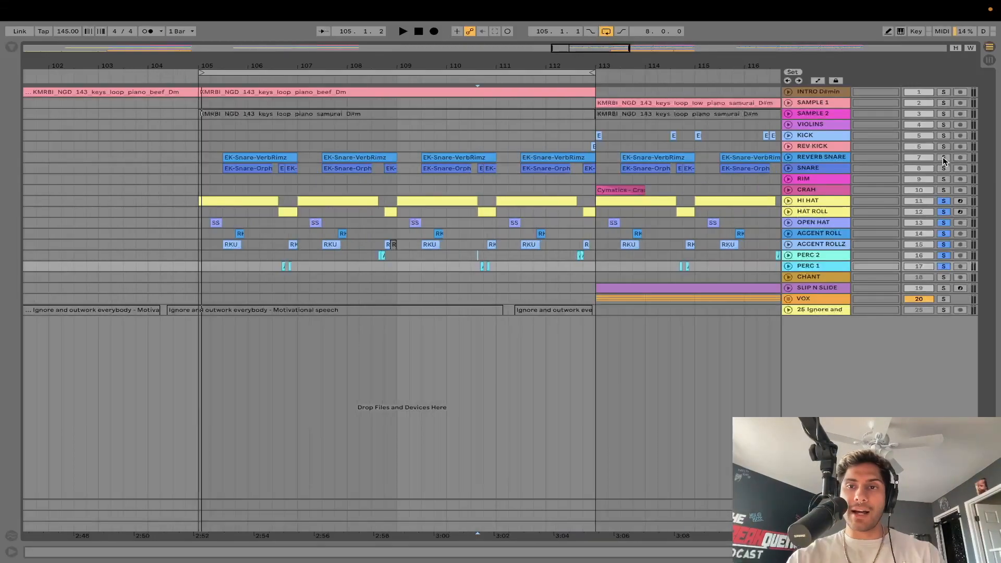
pyautogui.click(944, 157)
pyautogui.click(944, 168)
pyautogui.click(204, 255)
pyautogui.press('space')
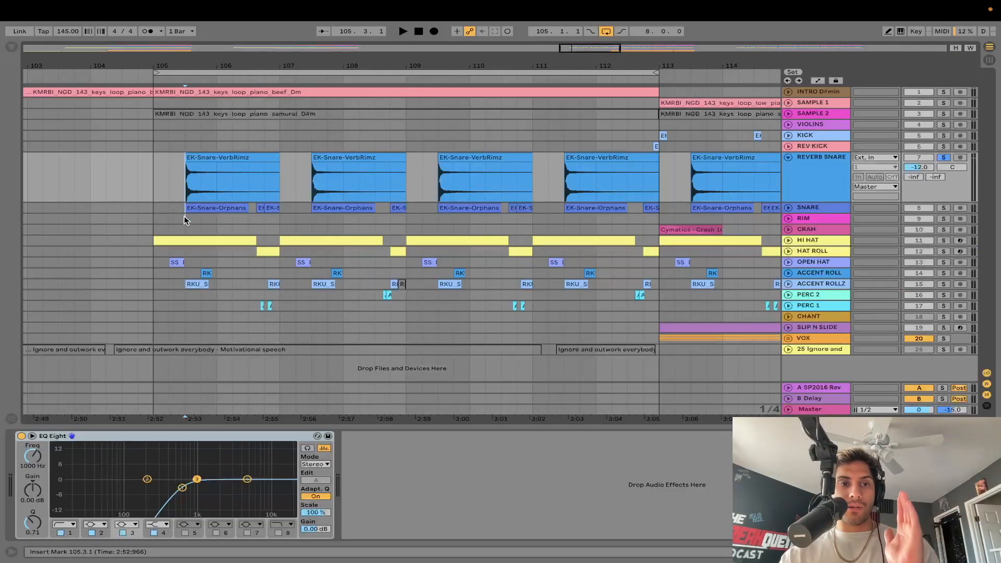
# Examine the first EK-Snare-VerbRimz clip at 105.3 and audition the soloed REVERB SNARE track from bar 105.
pyautogui.click(182, 225)
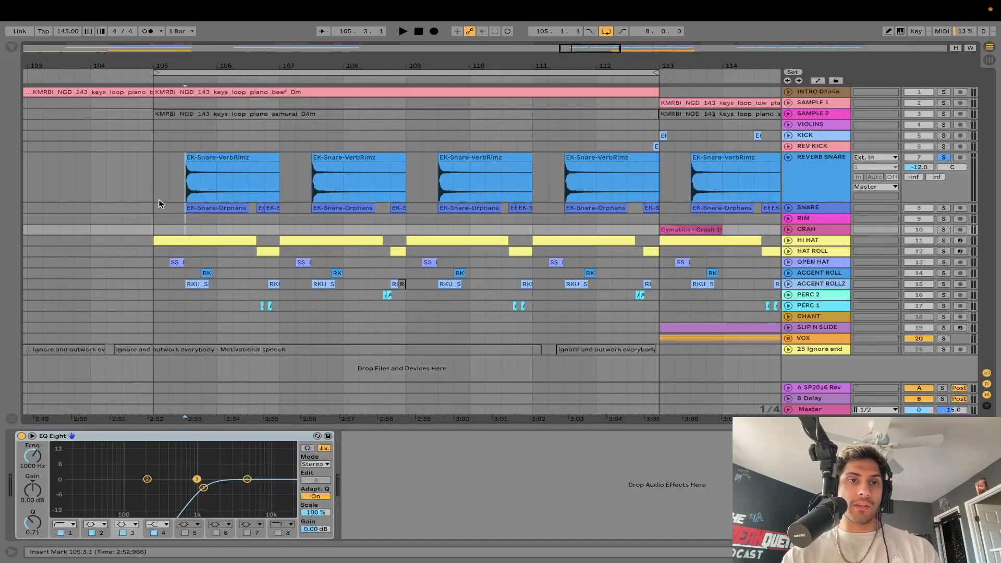
pyautogui.click(168, 181)
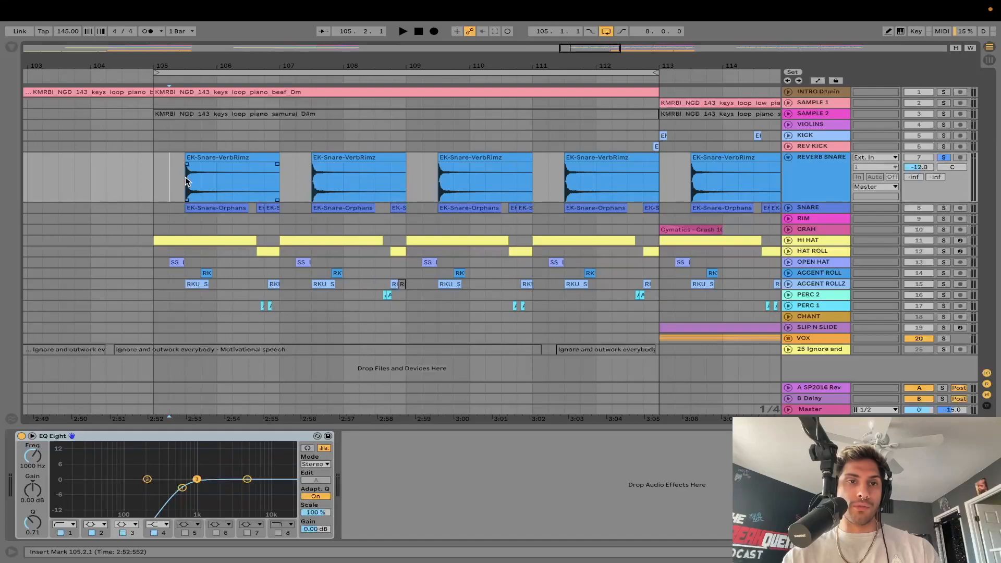
pyautogui.scroll(3, 193, 181)
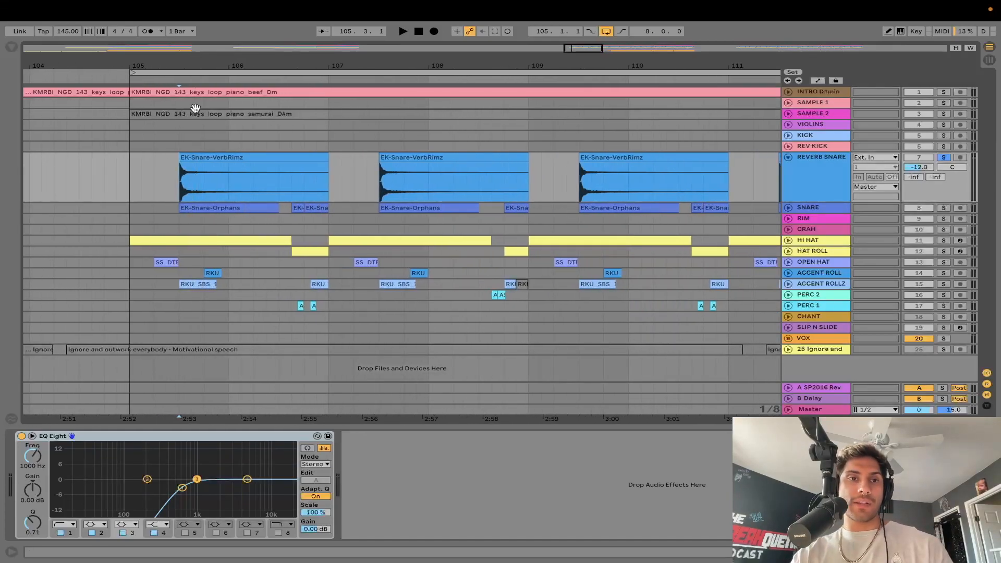
pyautogui.click(180, 241)
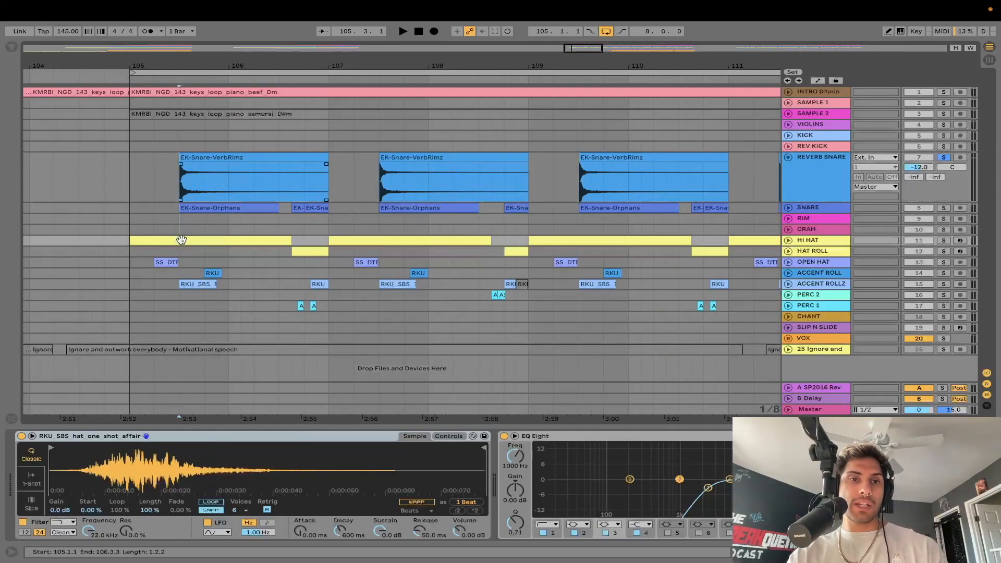
pyautogui.click(126, 189)
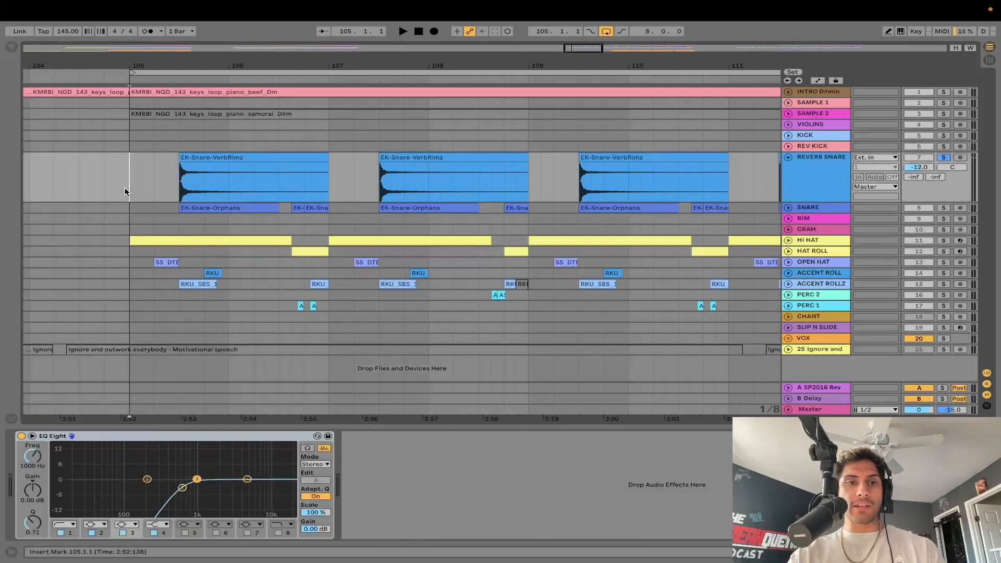
pyautogui.press('space')
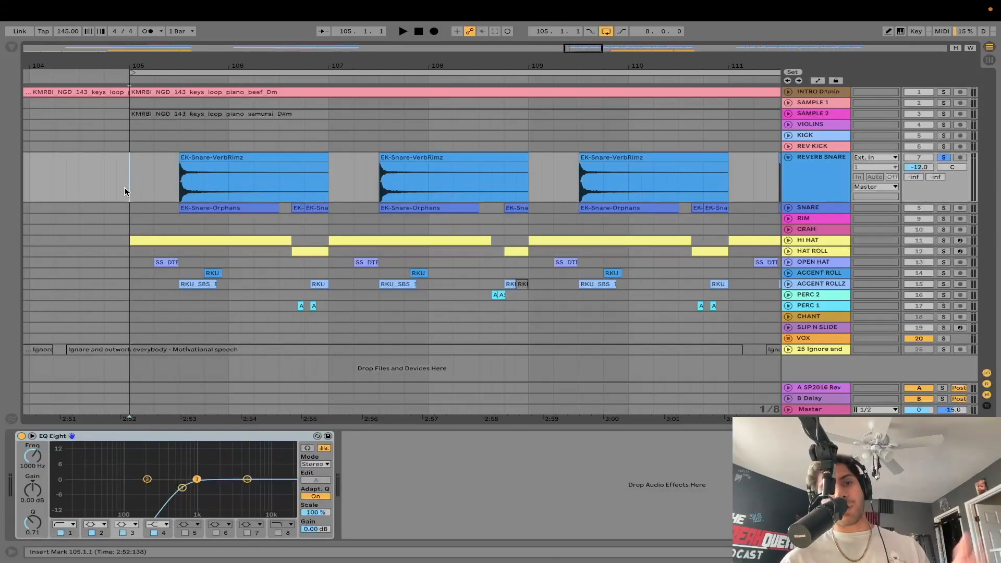
pyautogui.press('space')
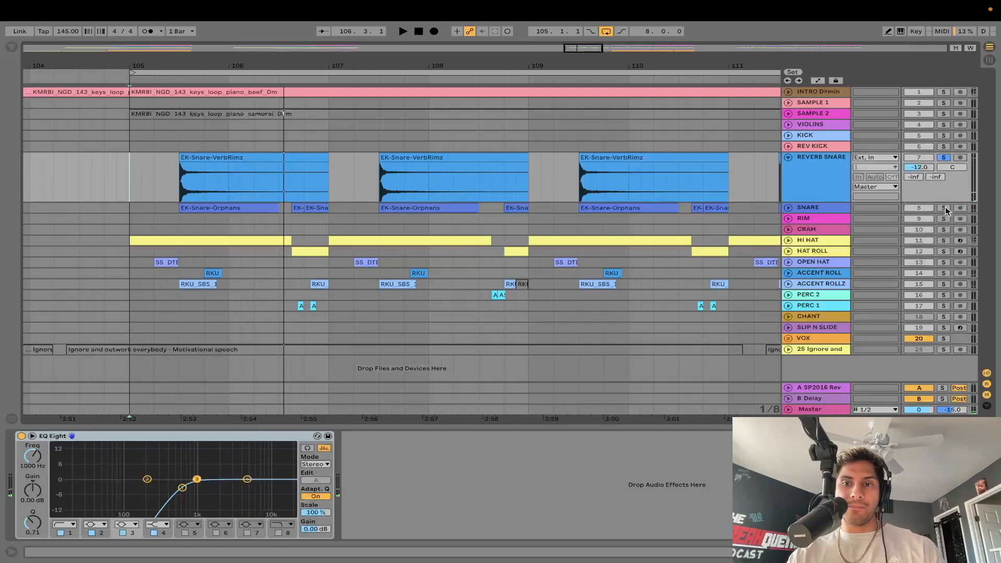
# Solo the SNARE track in place of REVERB SNARE and replay its opening hits from bar 105.
pyautogui.click(944, 208)
pyautogui.press('space')
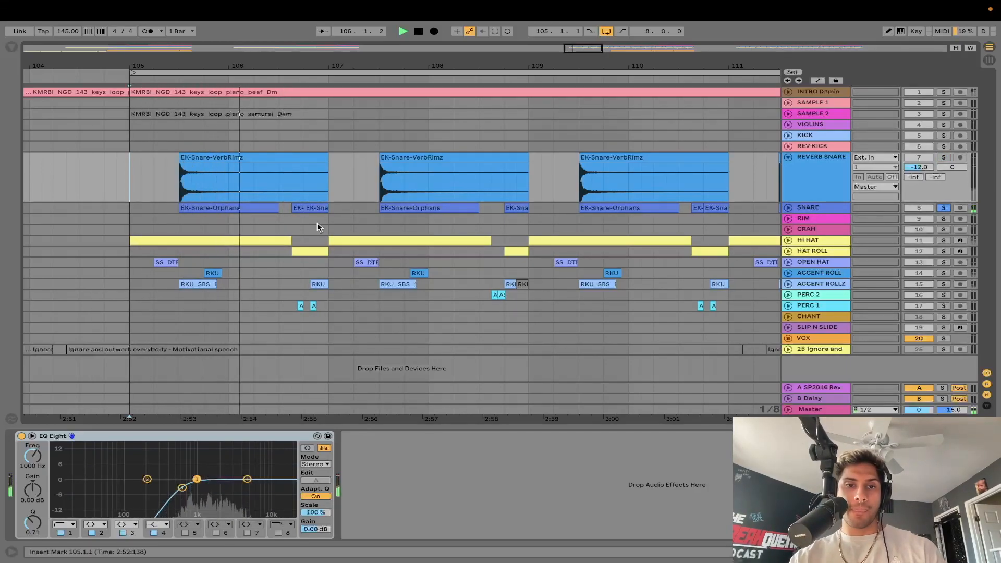
pyautogui.press('space')
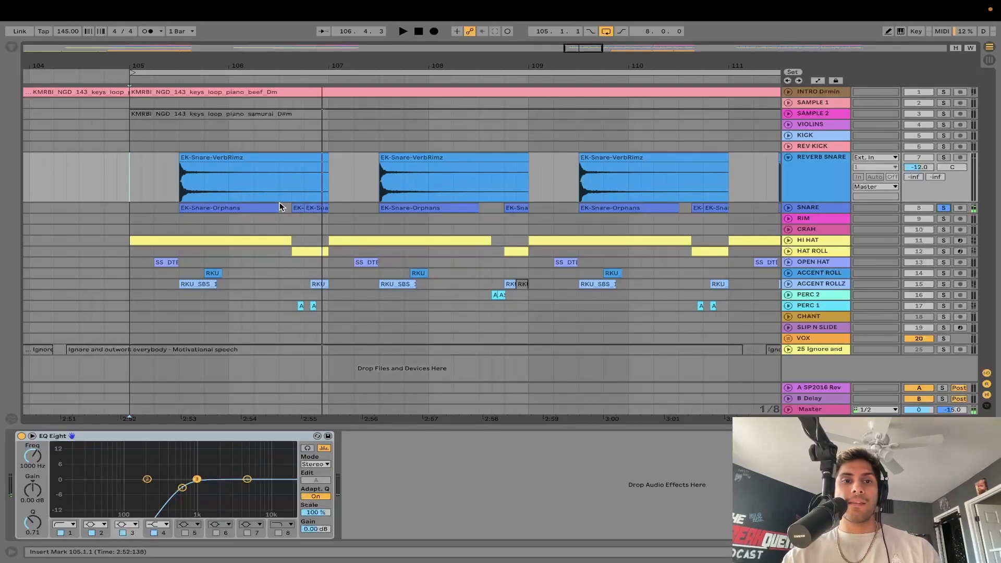
pyautogui.press('space')
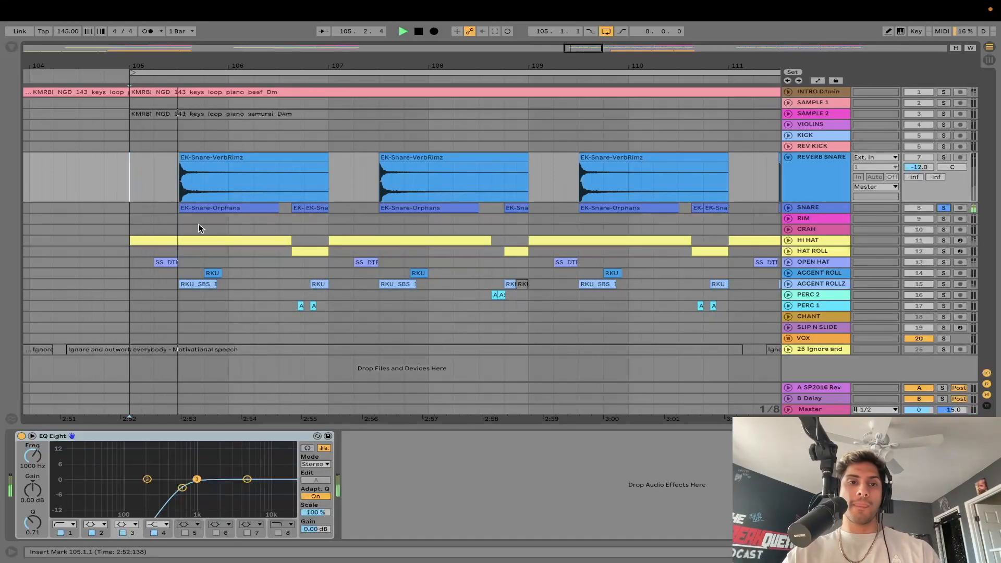
pyautogui.press('space')
pyautogui.press('space')
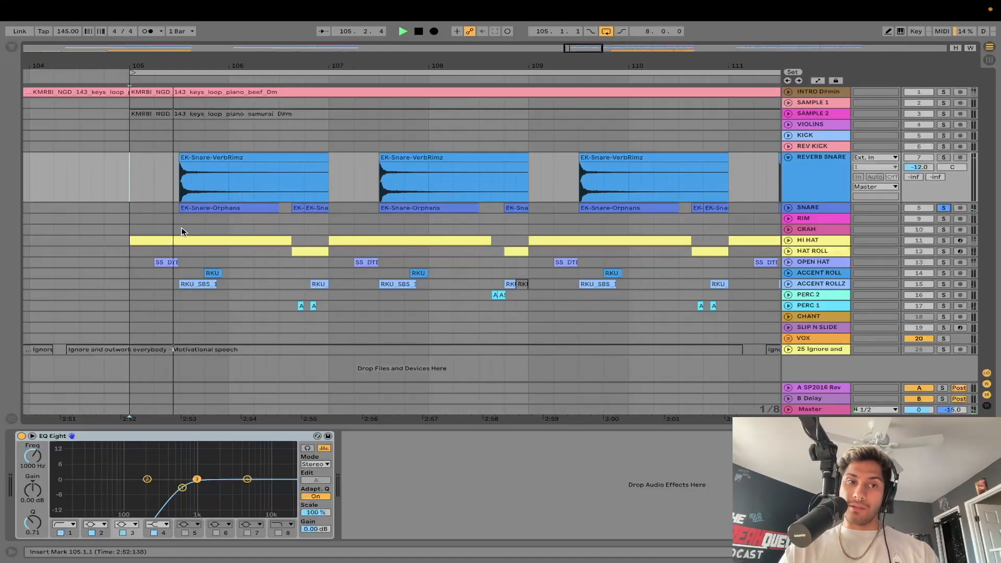
pyautogui.press('space')
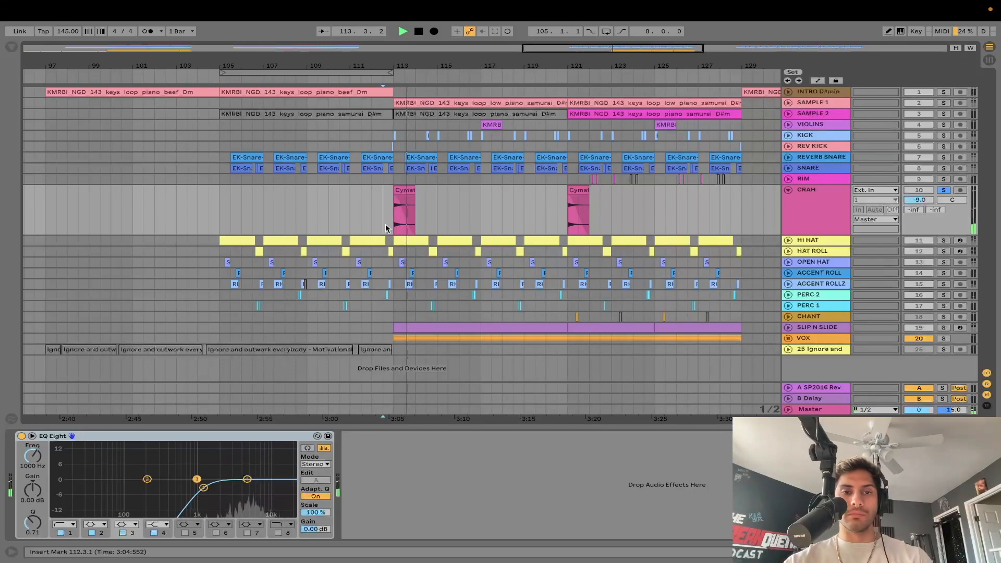
# Audition the soloed CRAH track's crash at bar 113 and select the spot of its second crash at bar 121.
pyautogui.click(386, 224)
pyautogui.press('space')
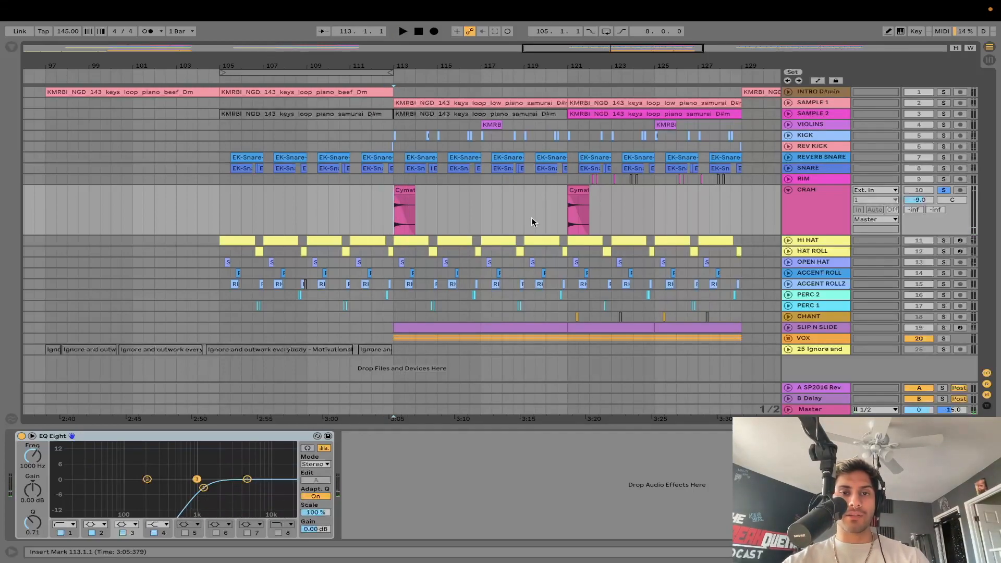
pyautogui.click(573, 211)
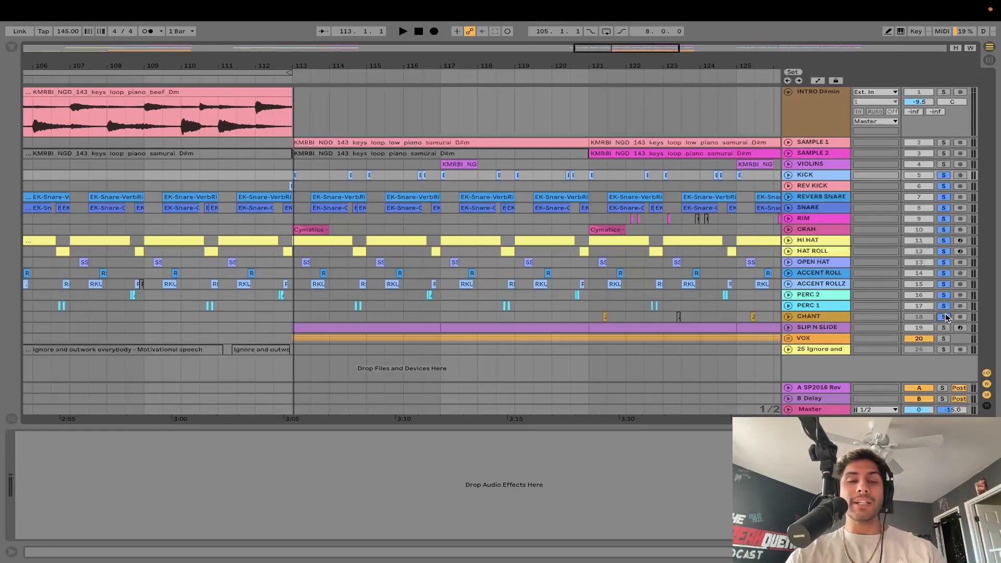
# Play all the soloed drum tracks together from the first kick at bar 113.
pyautogui.hscroll(2, 496, 271)
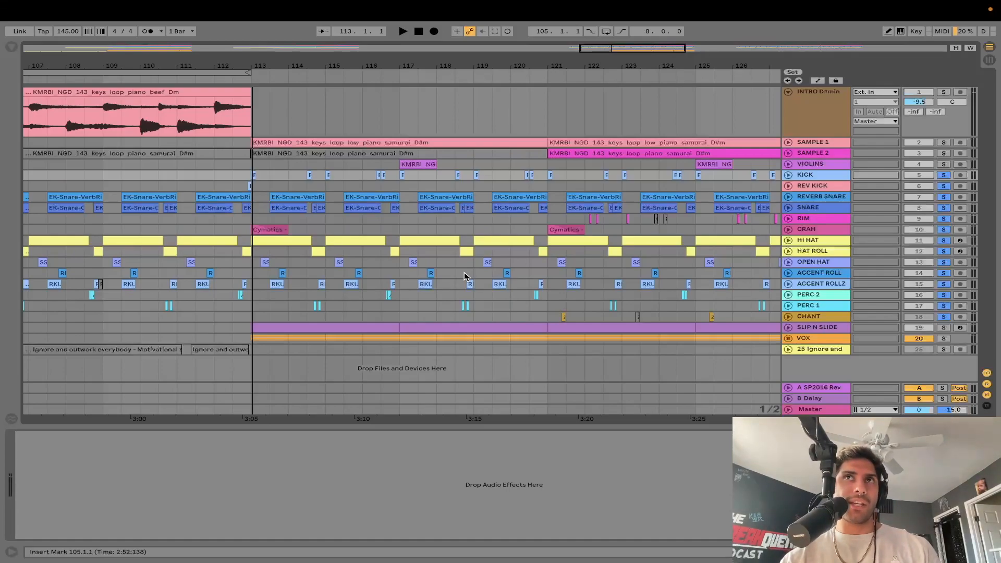
pyautogui.click(253, 175)
pyautogui.press('space')
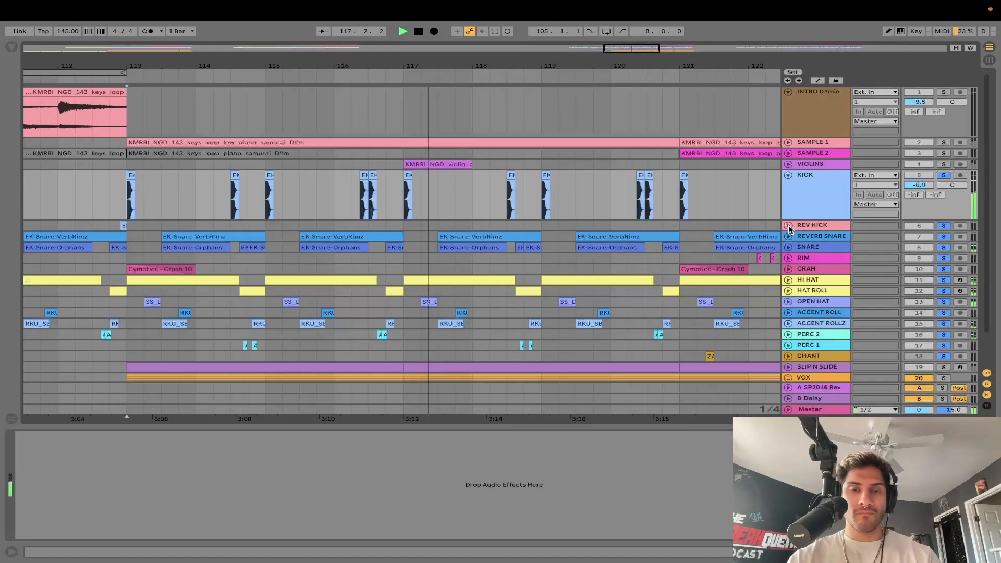
pyautogui.scroll(-3, 532, 187)
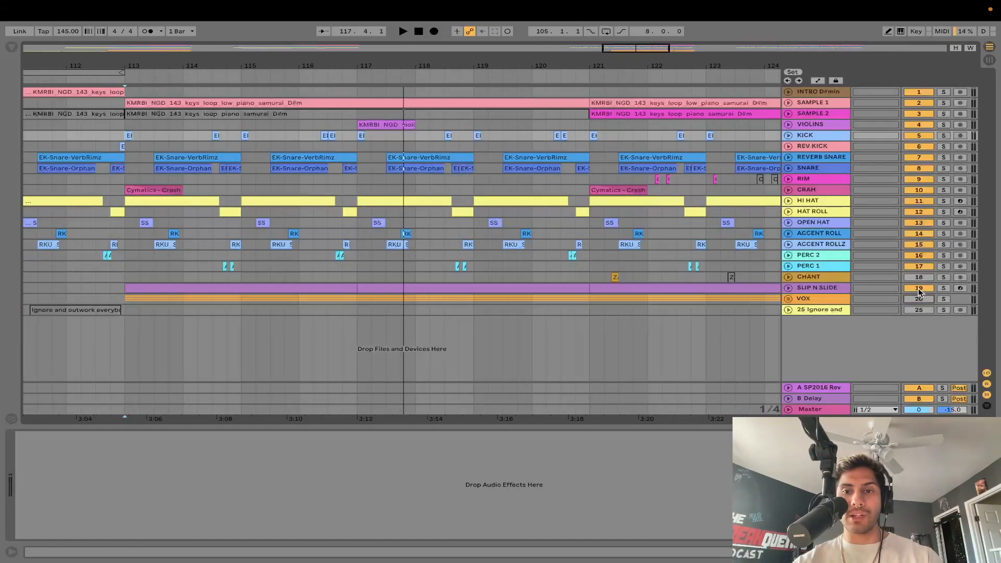
# Play the full beat with the samples and drums together from bar 113.
pyautogui.click(123, 326)
pyautogui.press('space')
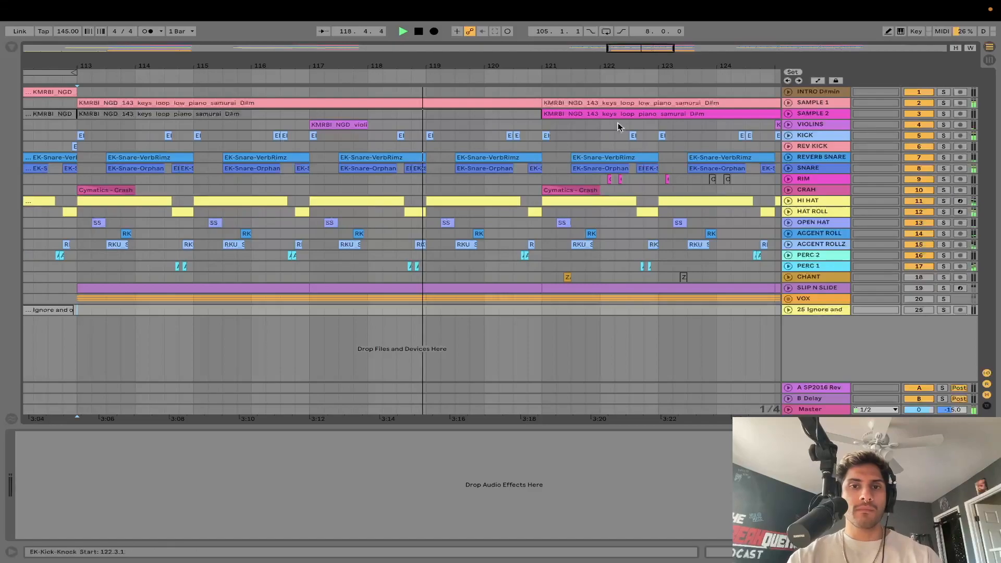
# Examine the RIM track's hits after bar 122 and play them against the kick from bar 121.
pyautogui.moveTo(493, 60); pyautogui.dragTo(494, 63)
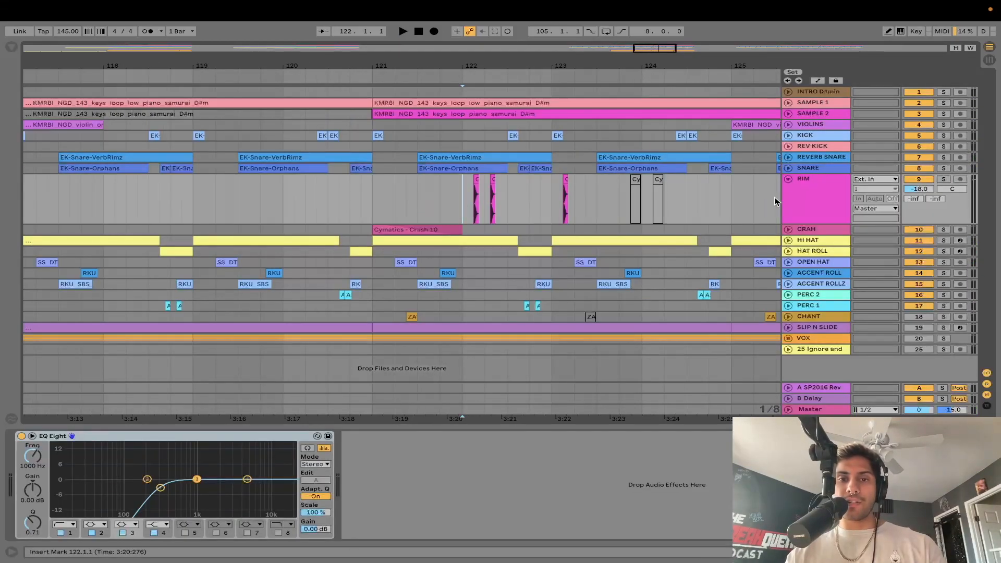
pyautogui.click(824, 178)
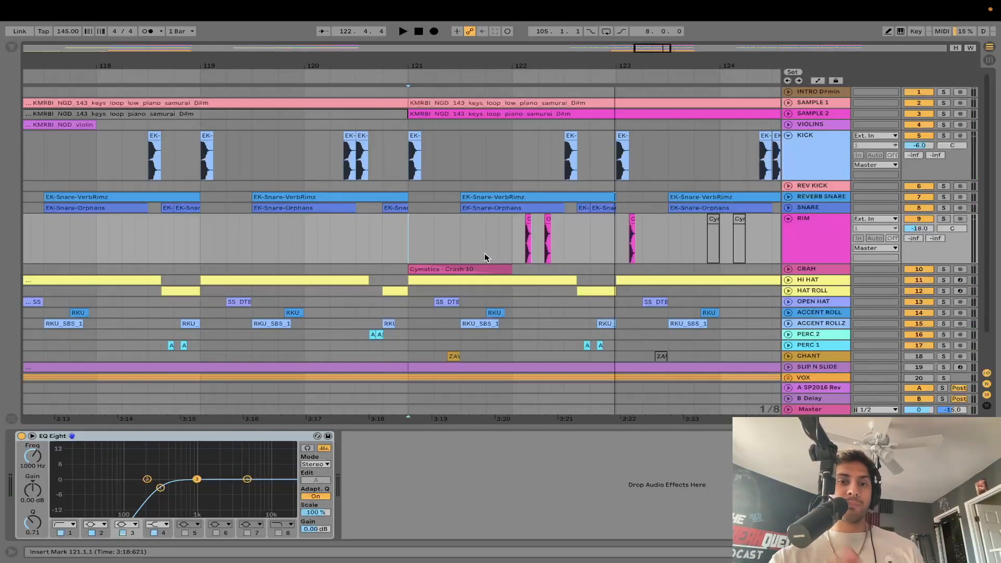
pyautogui.press('space')
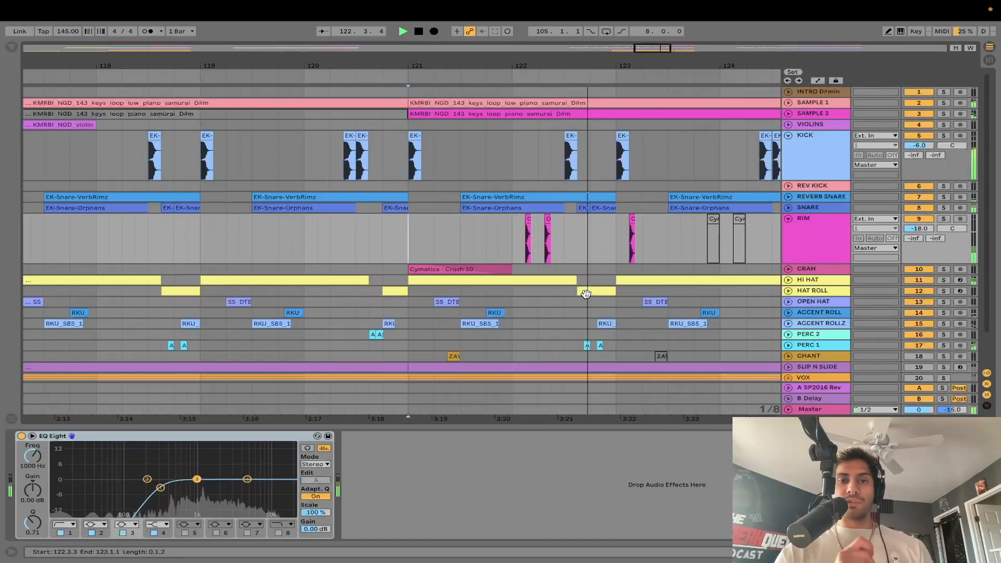
pyautogui.press('space')
# Examine the SLIP N SLIDE track's 808 sample and its root key alongside the D#m SAMPLE 1 loop.
pyautogui.click(439, 282)
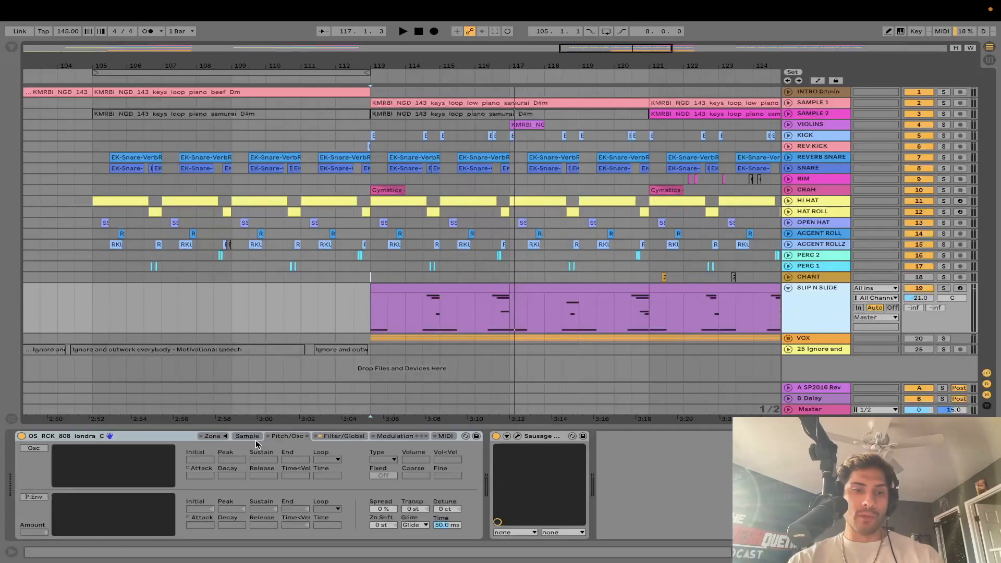
pyautogui.click(245, 436)
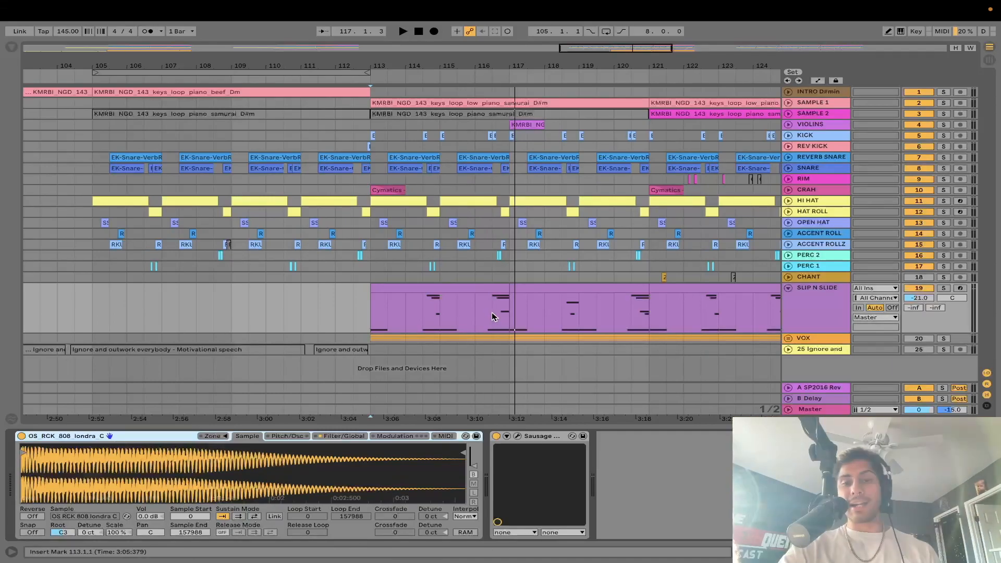
pyautogui.press('+')
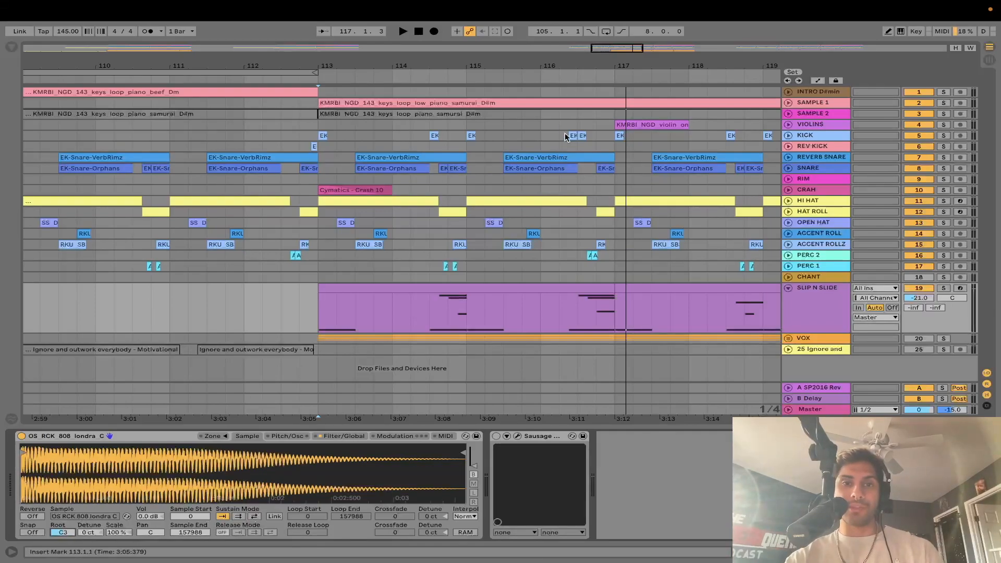
pyautogui.click(498, 104)
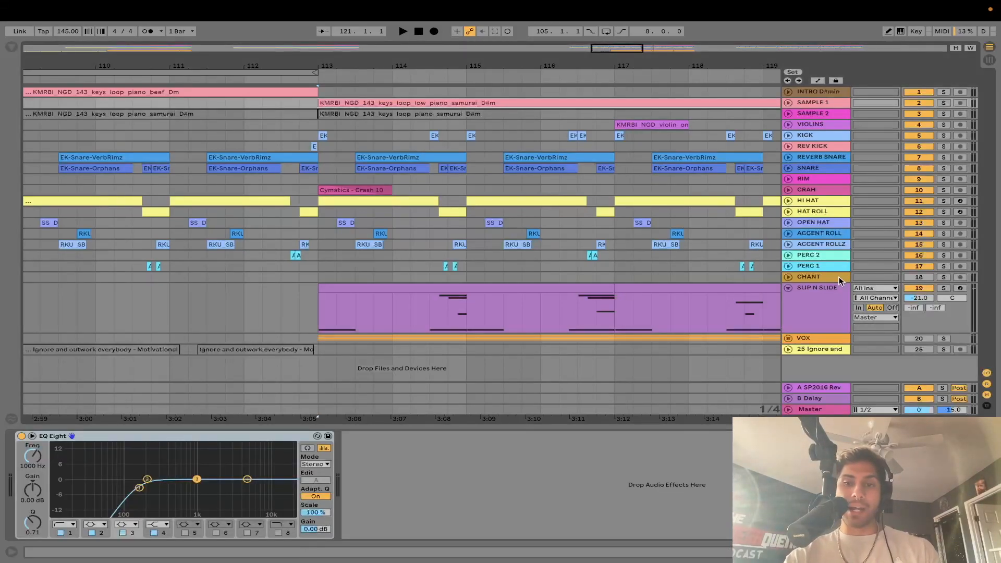
pyautogui.click(819, 295)
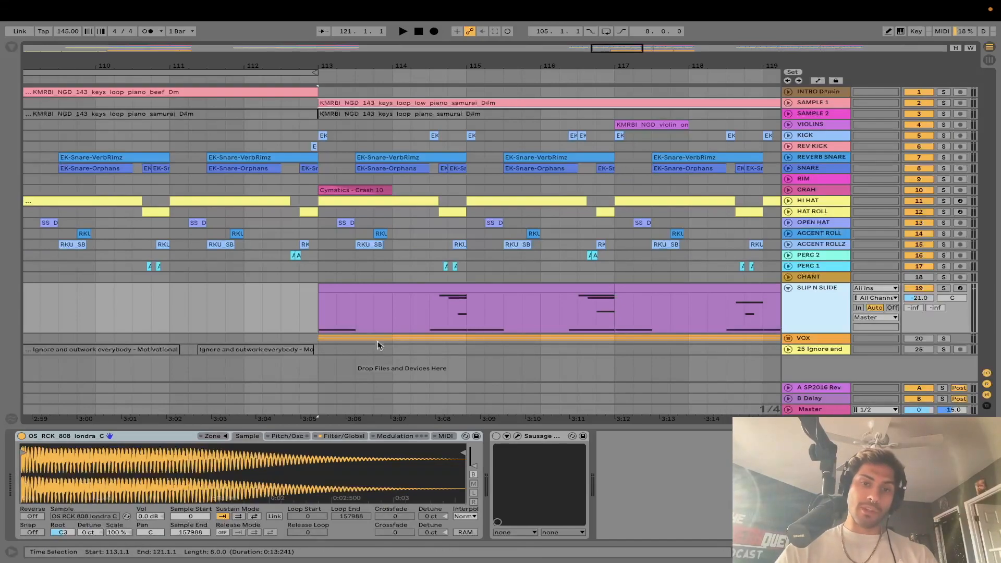
pyautogui.moveTo(62, 533); pyautogui.dragTo(63, 525)
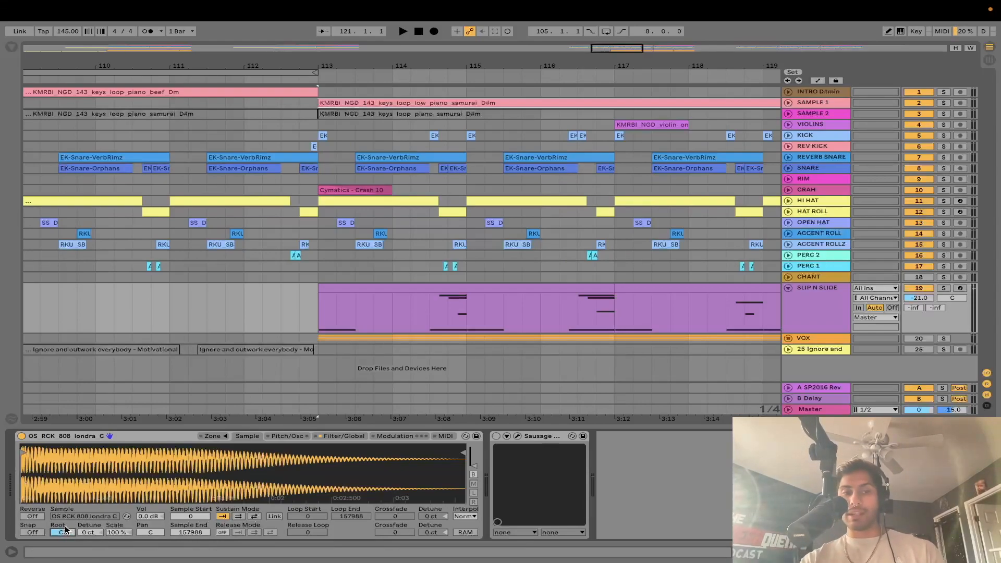
# Open the SLIP N SLIDE MIDI clip at bars 113 to 117 and examine its 808 slide notes.
pyautogui.click(443, 288)
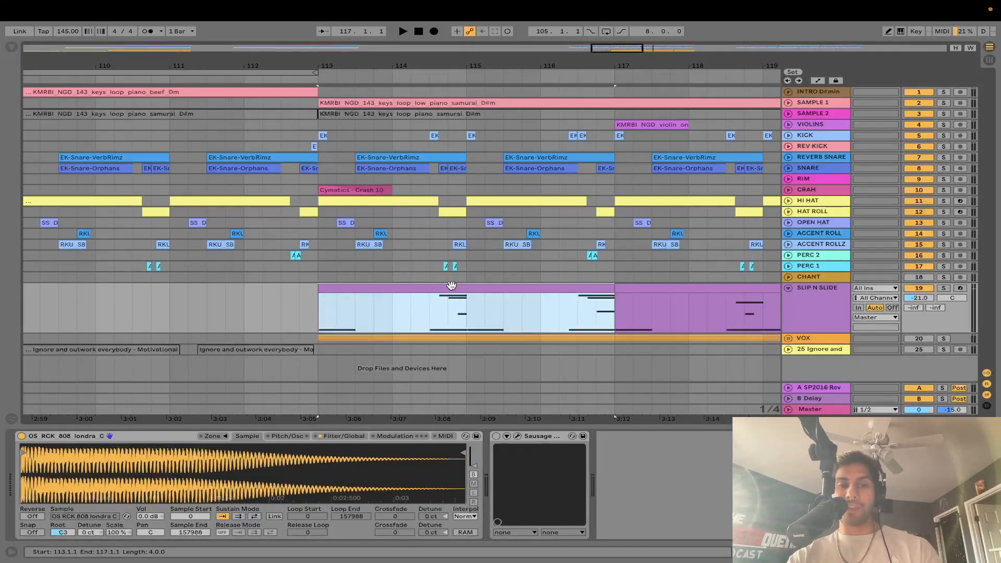
pyautogui.doubleClick(443, 288)
pyautogui.scroll(2, 360, 455)
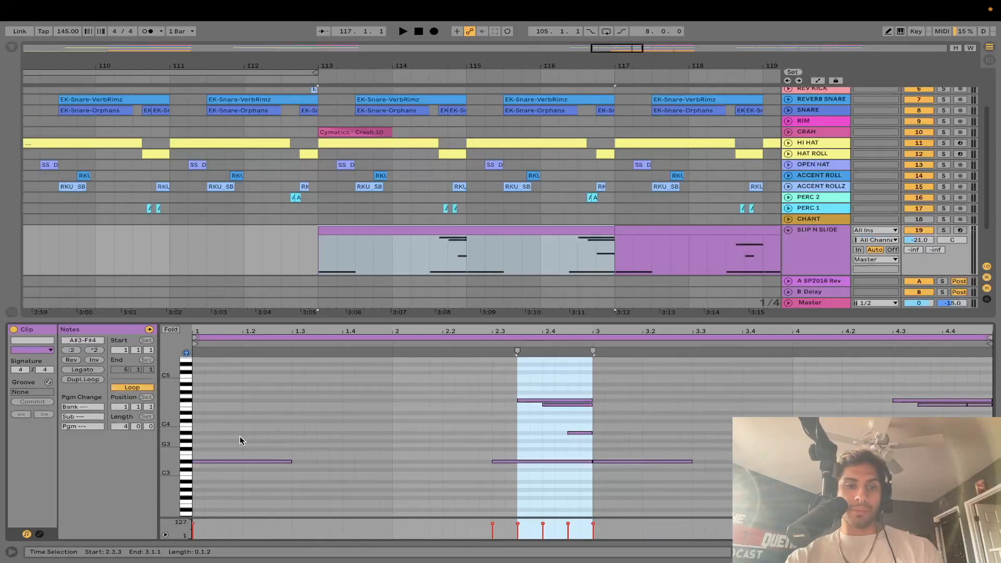
pyautogui.scroll(-1, 429, 414)
pyautogui.scroll(-2, 828, 210)
# Switch the SLIP N SLIDE sampler's glide mode to Off and back to Glide.
pyautogui.click(829, 210)
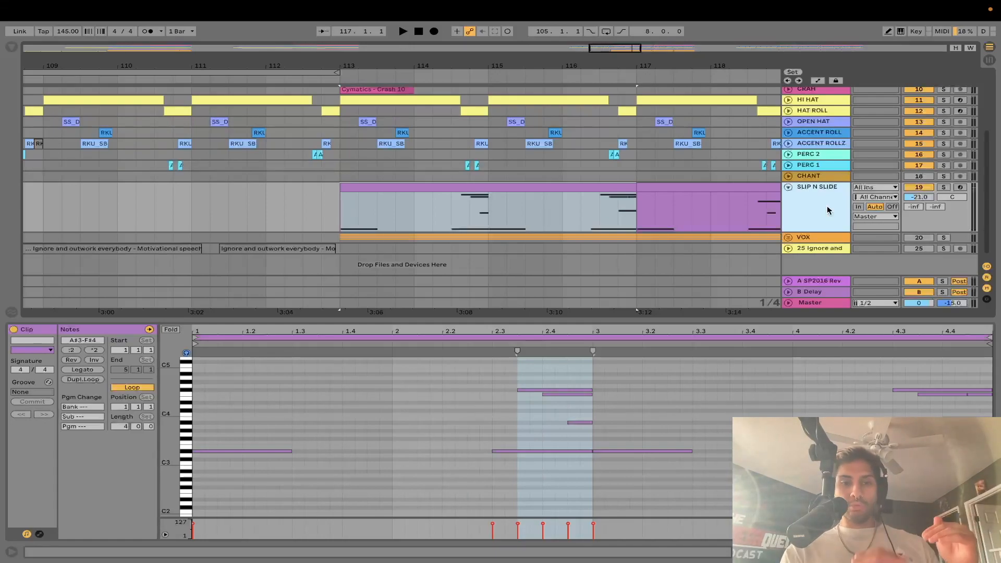
pyautogui.doubleClick(829, 211)
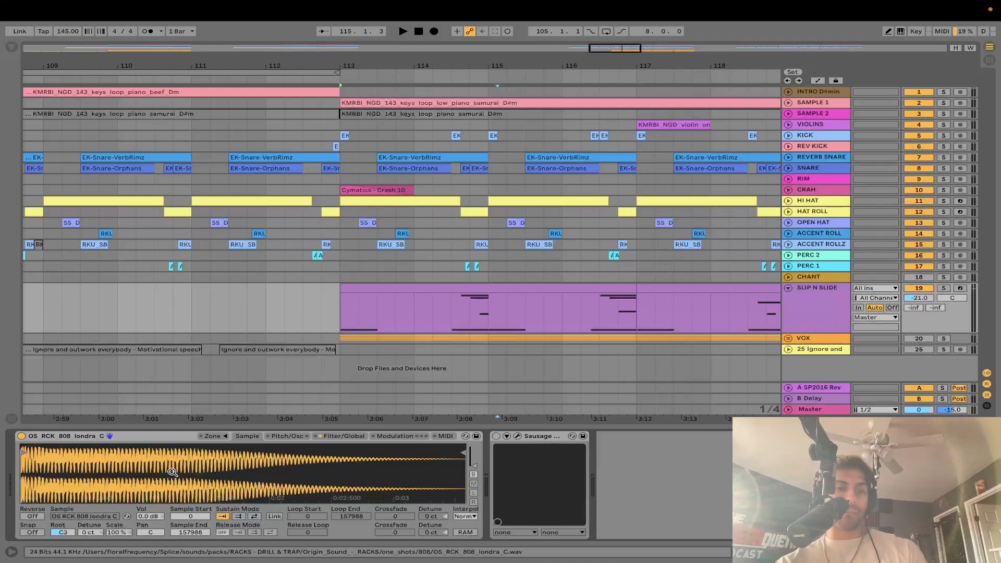
pyautogui.click(297, 436)
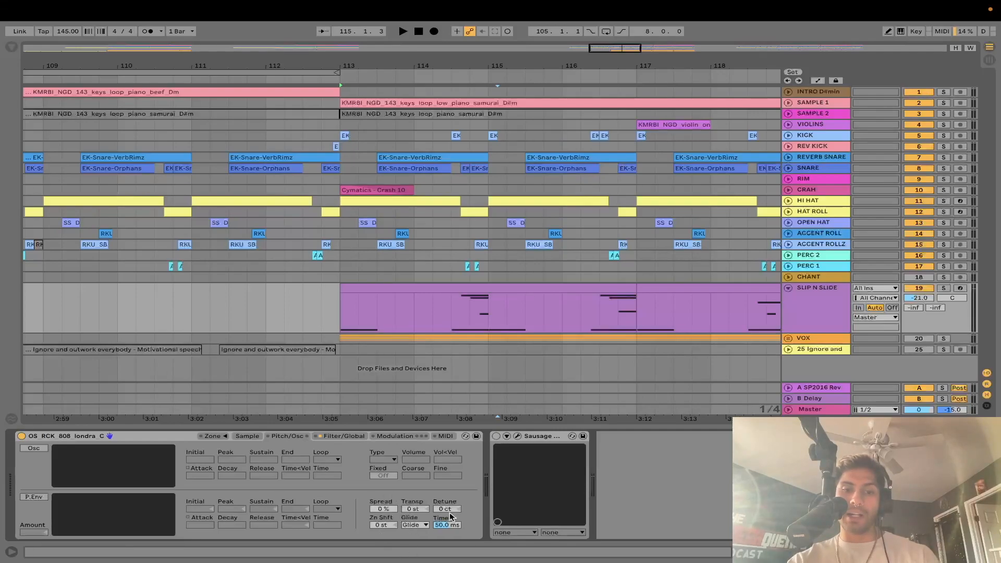
pyautogui.click(408, 533)
pyautogui.click(417, 525)
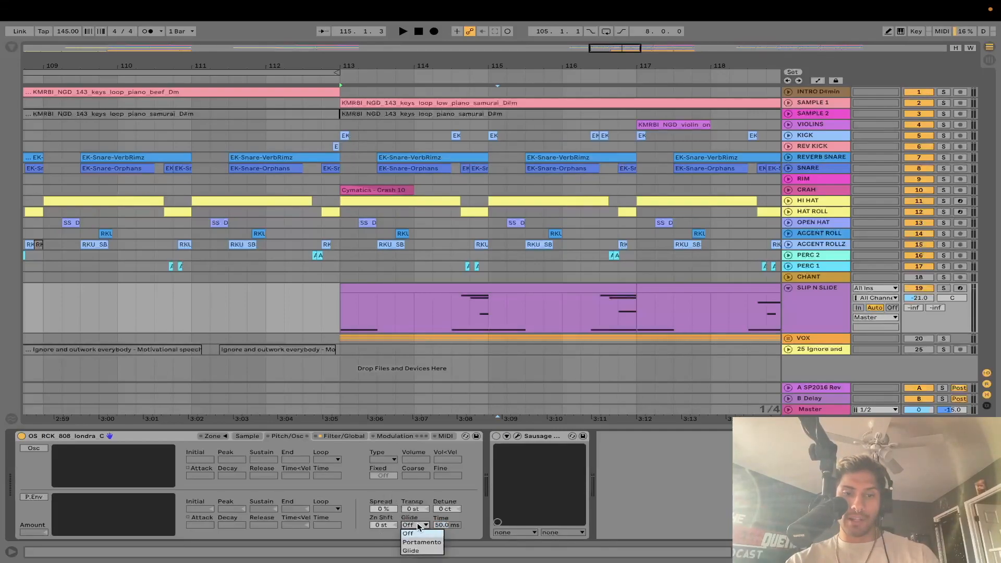
pyautogui.click(417, 552)
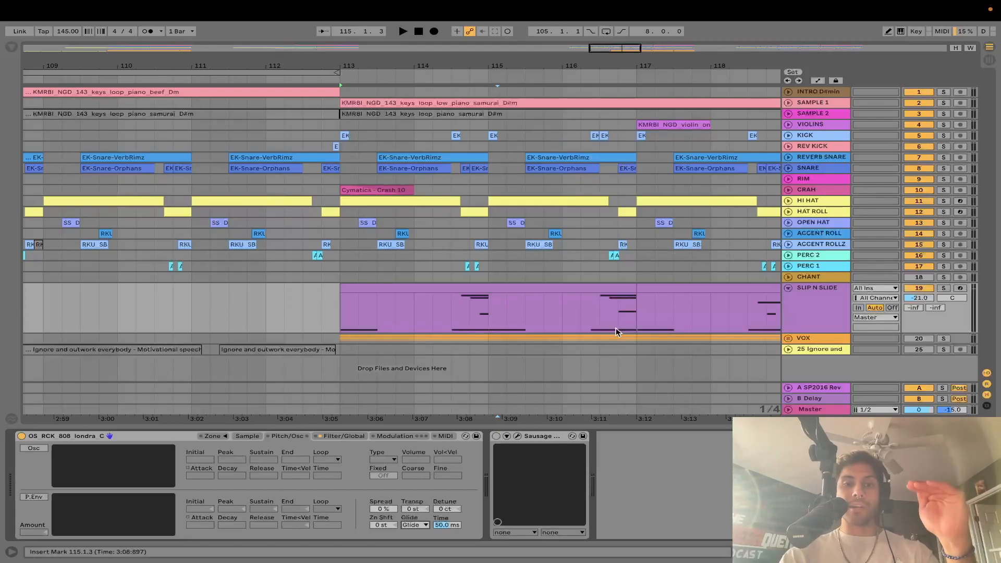
# Audition the soloed SLIP N SLIDE clip from its overlapping notes at 2.3 and mark that passage in the arrangement.
pyautogui.click(553, 288)
pyautogui.doubleClick(553, 292)
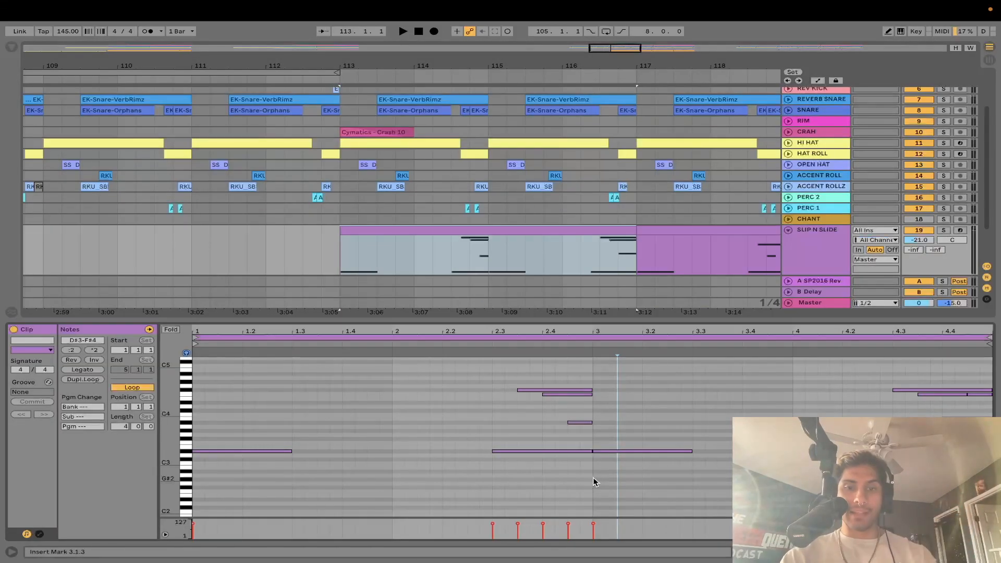
pyautogui.click(490, 344)
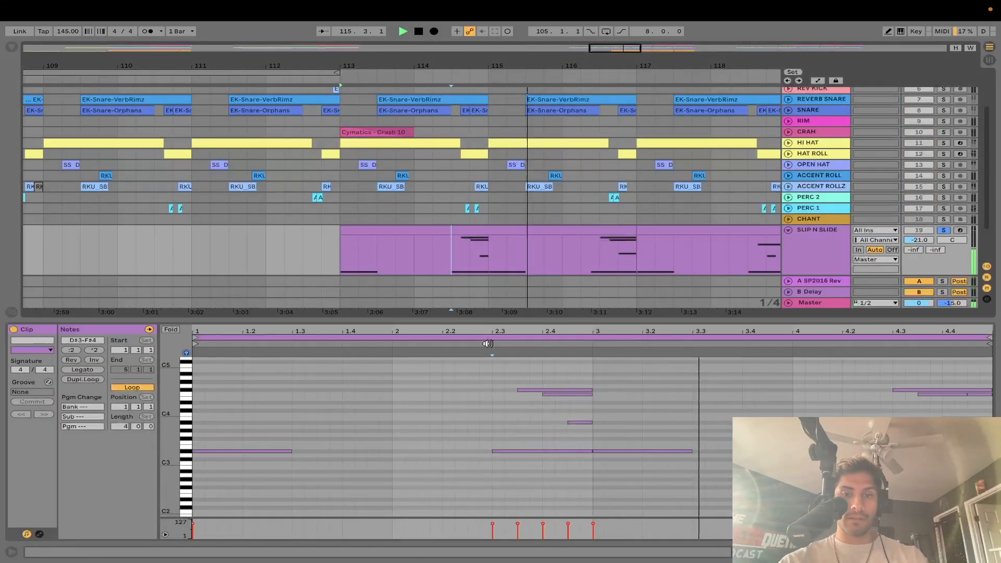
pyautogui.press('space')
pyautogui.keyDown('shift'); pyautogui.click(526, 250); pyautogui.keyUp('shift')
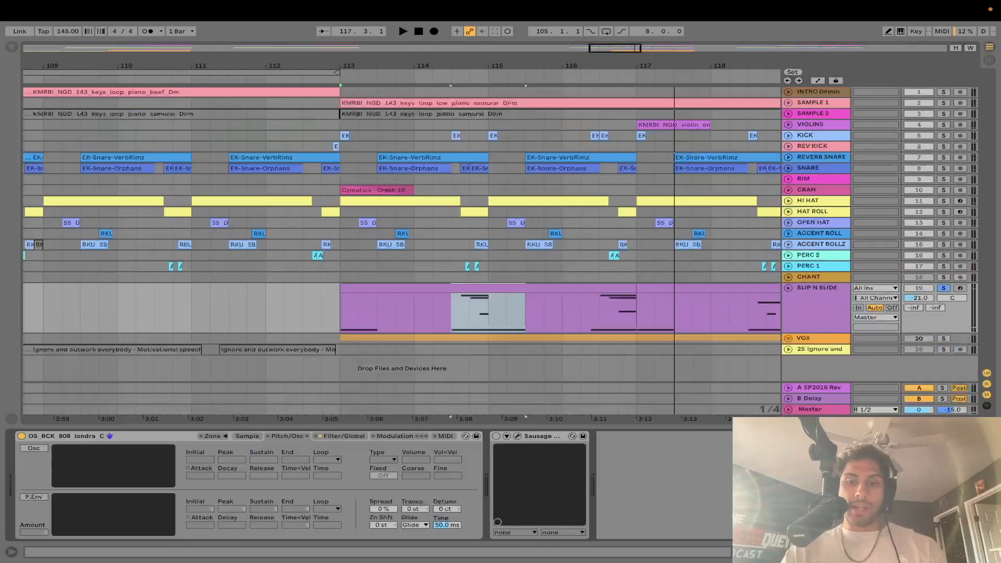
# Try the SLIP N SLIDE sampler's global volume at -12 dB and undo the change.
pyautogui.hotkey('shift', 'Tab')
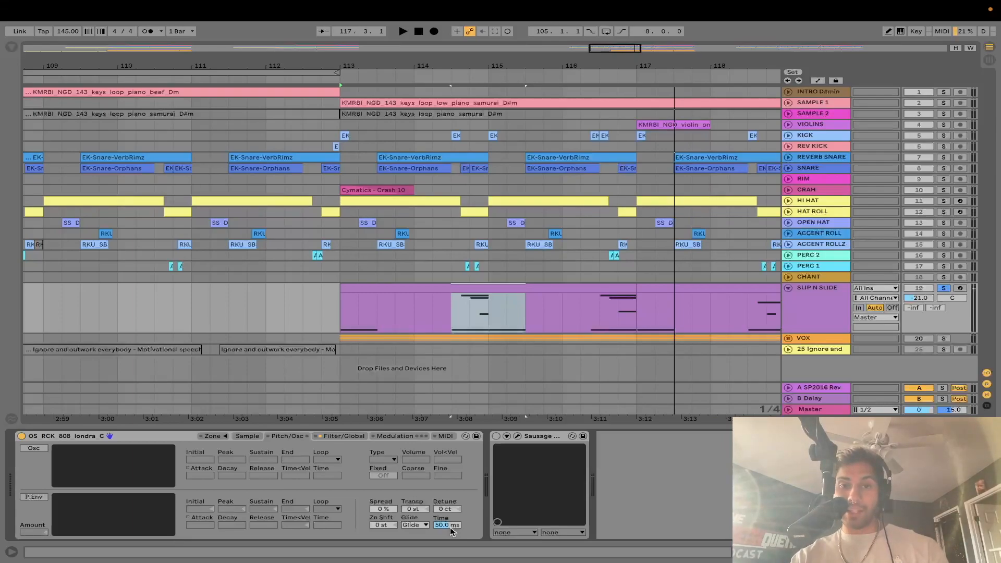
pyautogui.click(342, 436)
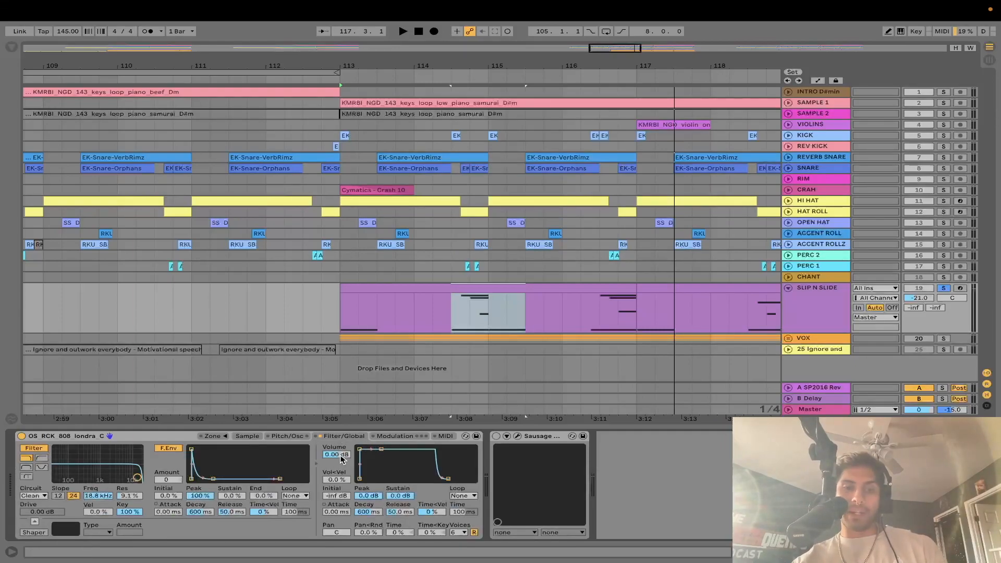
pyautogui.click(336, 455)
pyautogui.write('-12')
pyautogui.press('Return')
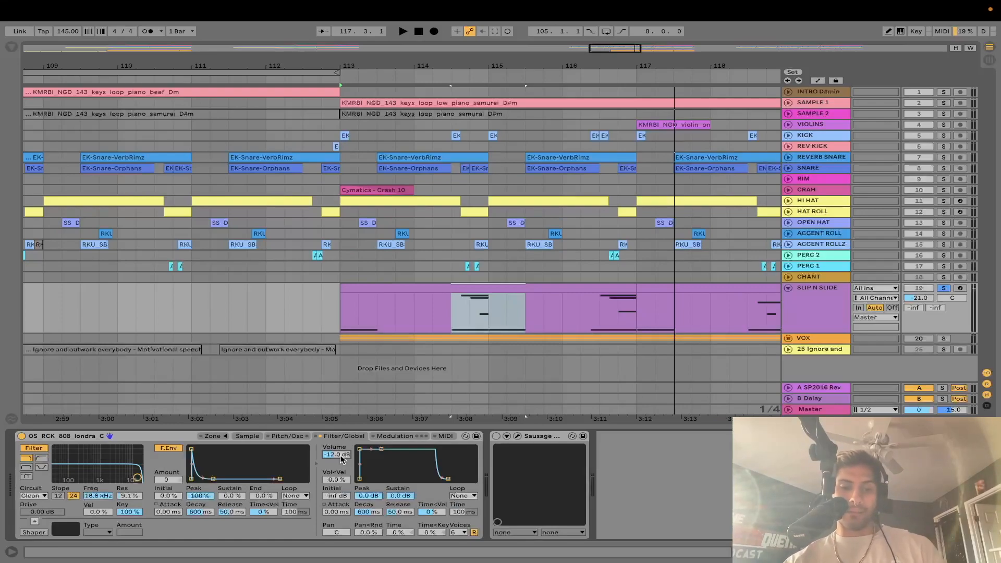
pyautogui.hotkey('ctrl', 'z')
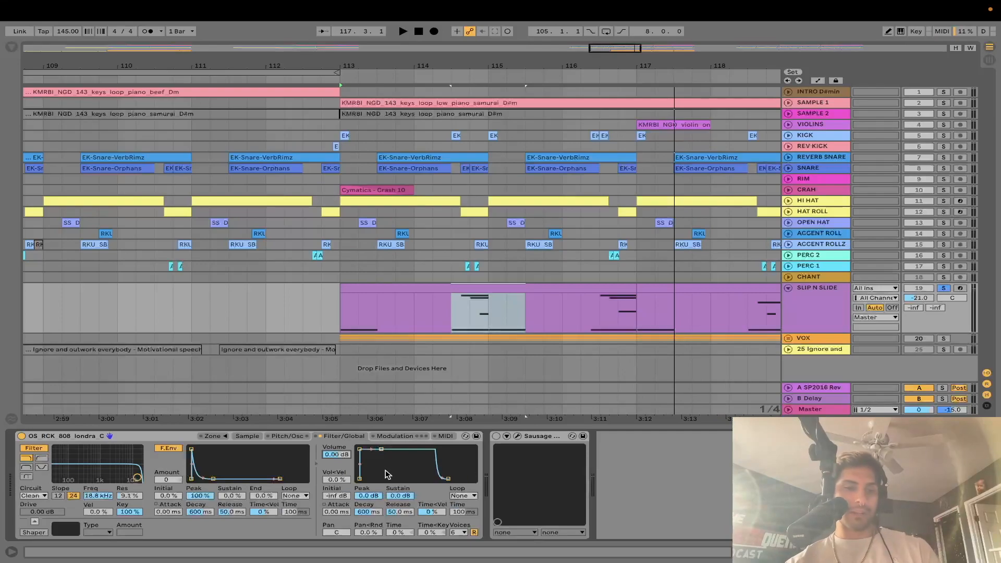
# Review the 808 sampler's pitch, sample and filter/global settings.
pyautogui.click(288, 436)
pyautogui.click(254, 437)
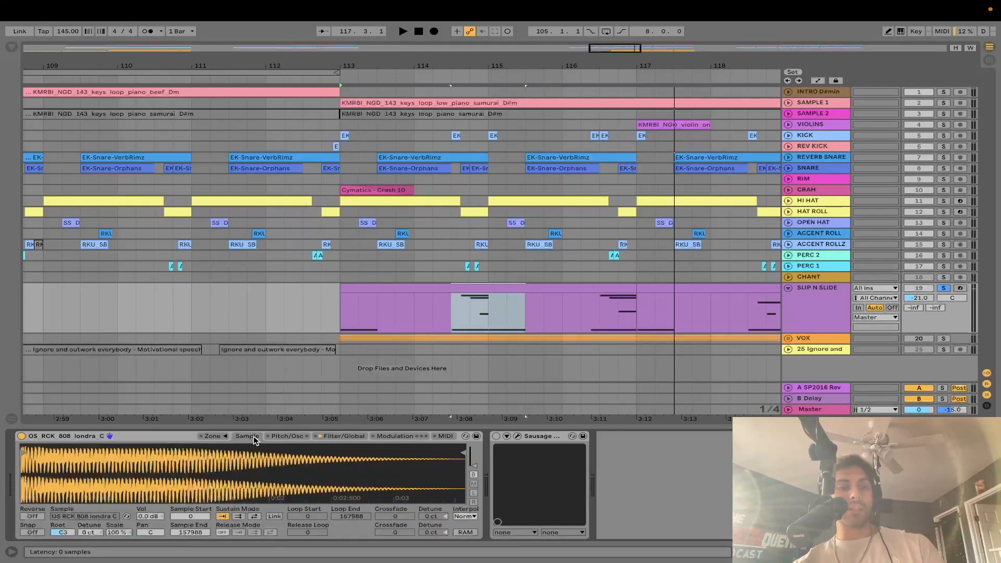
pyautogui.click(344, 436)
pyautogui.click(284, 437)
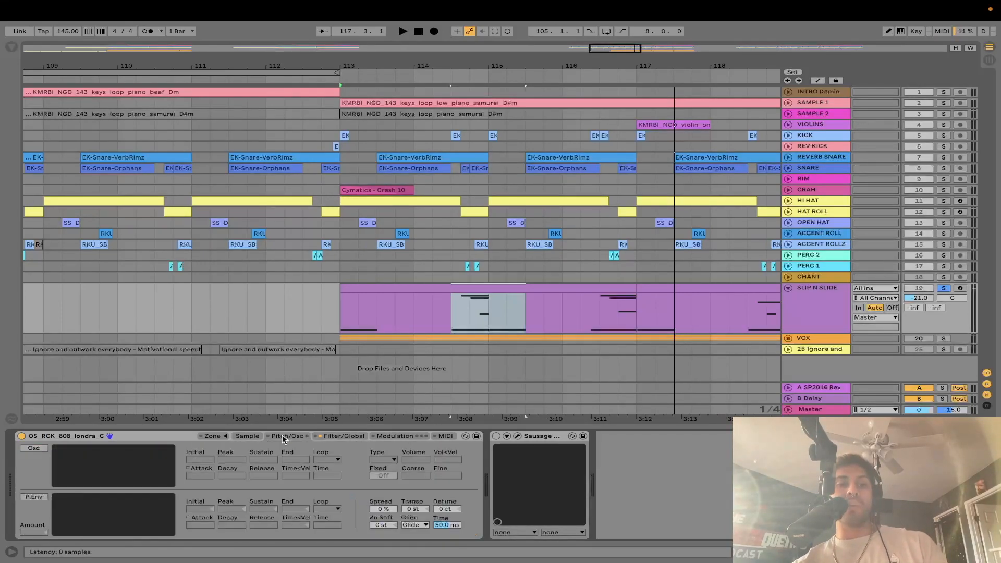
pyautogui.click(354, 438)
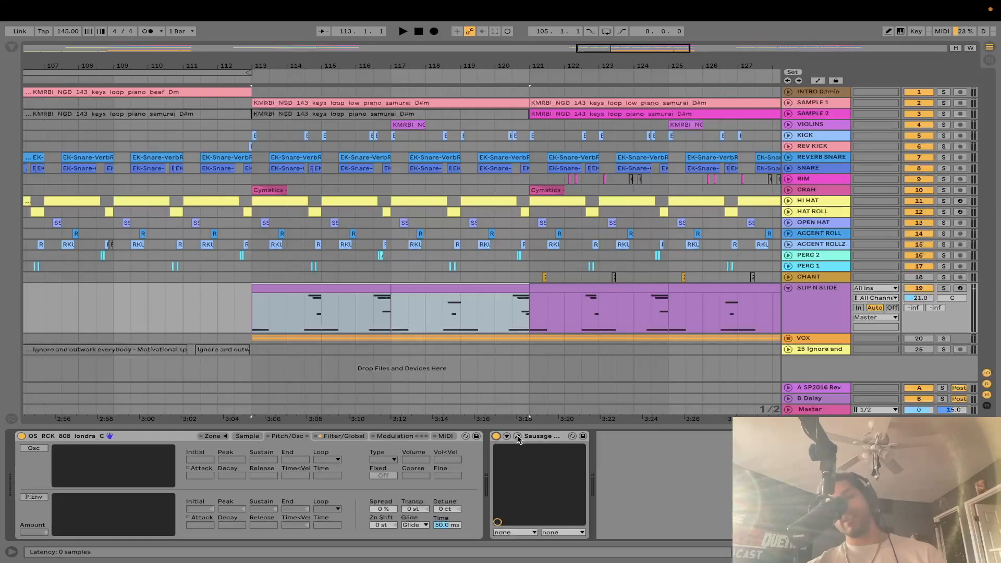
# Open the Sausage Fattener plug-in on SLIP N SLIDE and examine its Fatness and Color amounts.
pyautogui.click(518, 437)
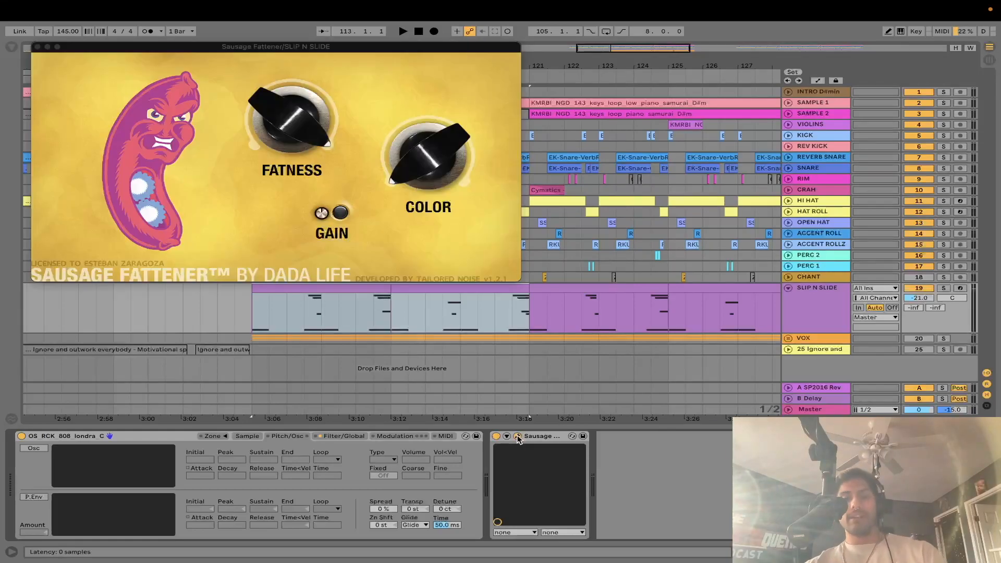
pyautogui.click(301, 138)
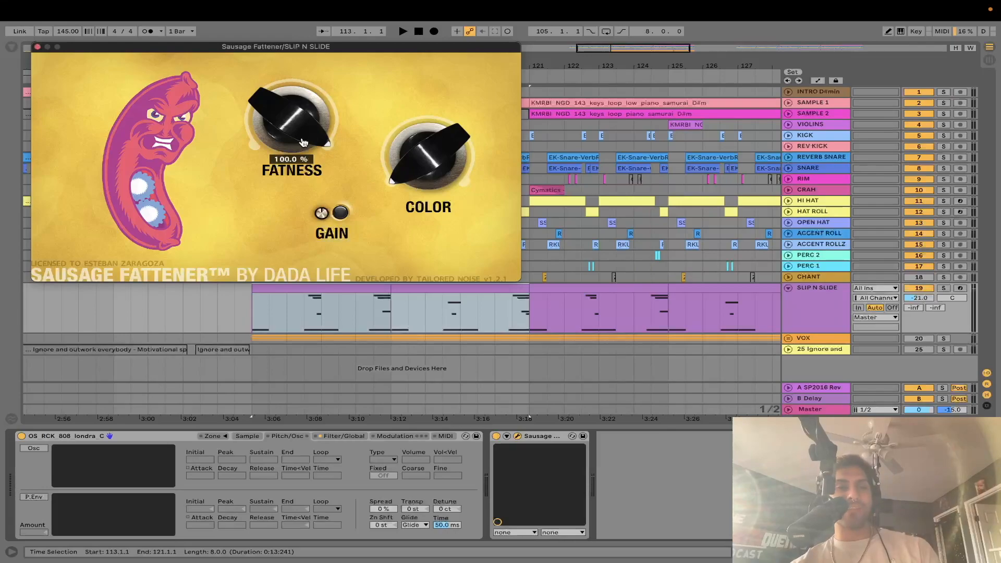
pyautogui.moveTo(422, 169)
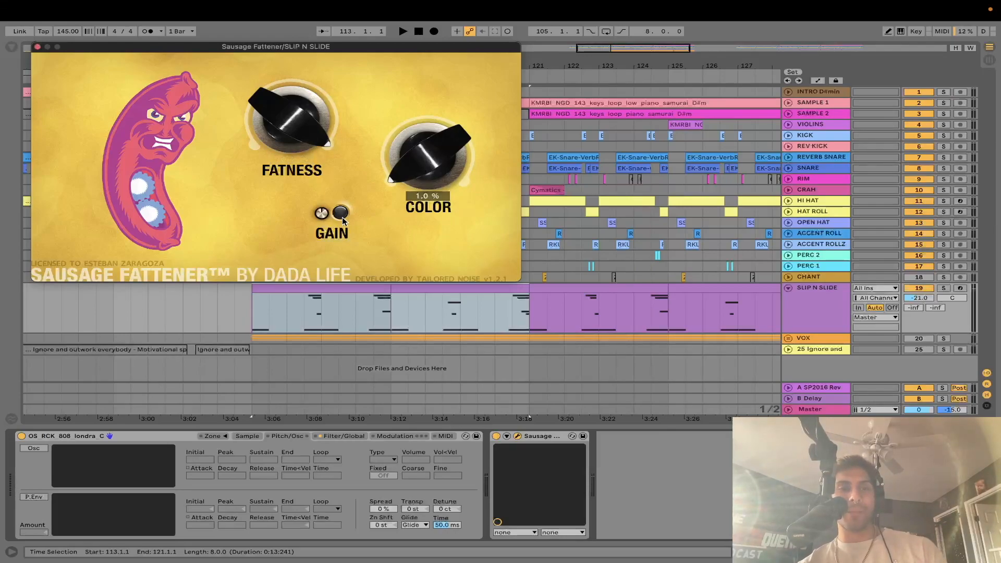
# Audition the soloed 808 through Sausage Fattener from bar 113, then unsolo the track and close the plug-in.
pyautogui.press('space')
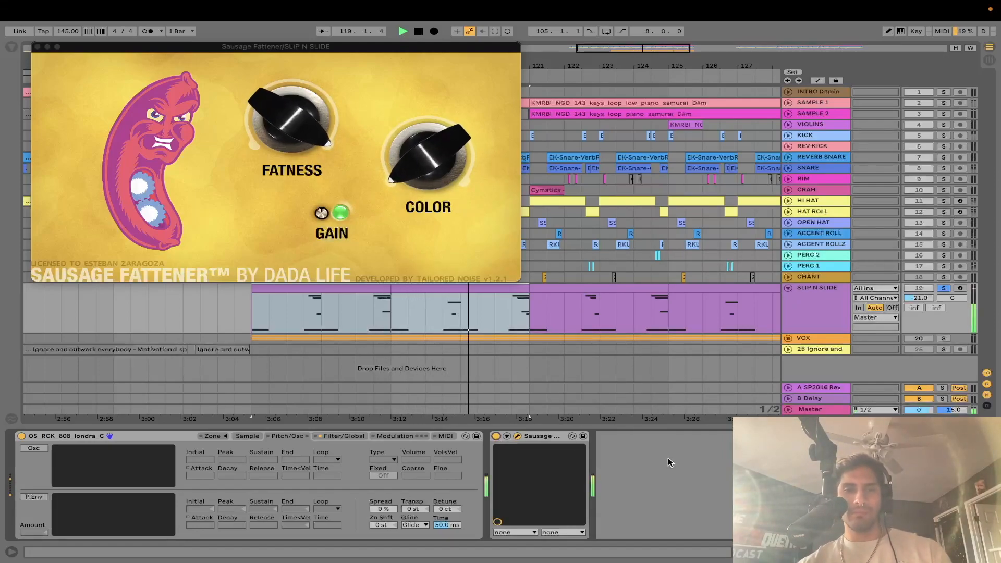
pyautogui.press('space')
pyautogui.click(945, 290)
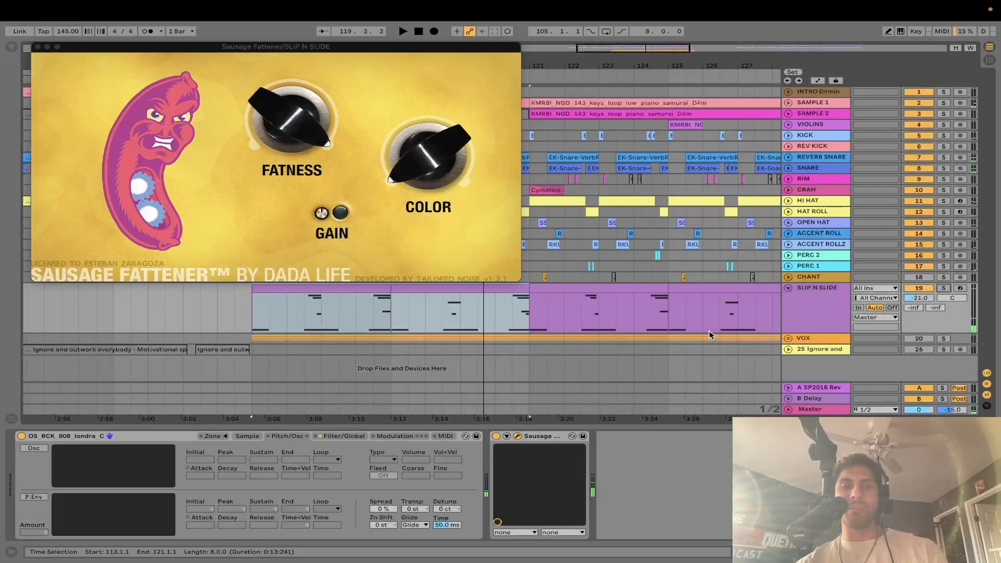
pyautogui.click(38, 46)
# Delete the CHANT track and fold the SLIP N SLIDE track.
pyautogui.press('+')
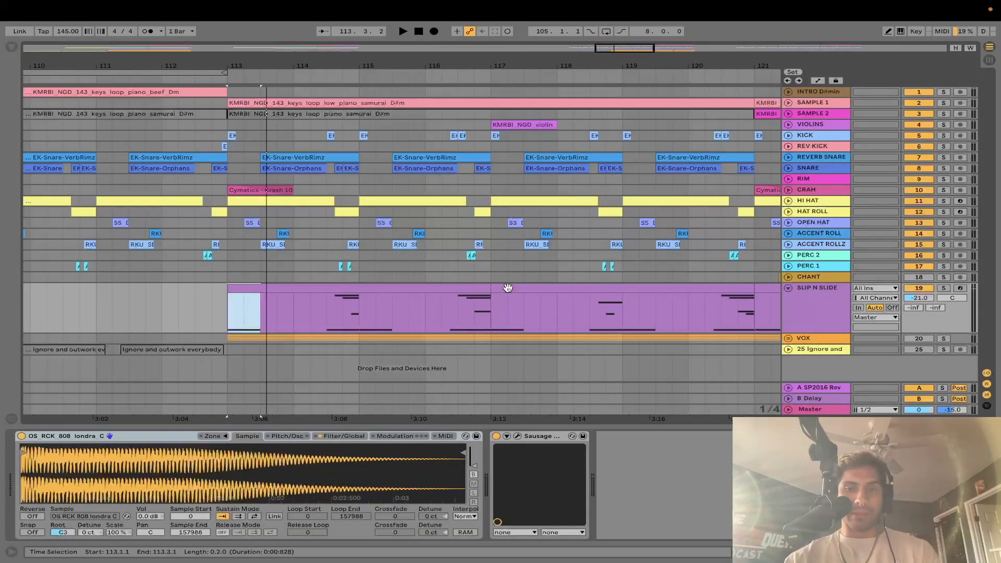
pyautogui.click(789, 266)
pyautogui.keyDown('alt'); pyautogui.click(789, 266); pyautogui.keyUp('alt')
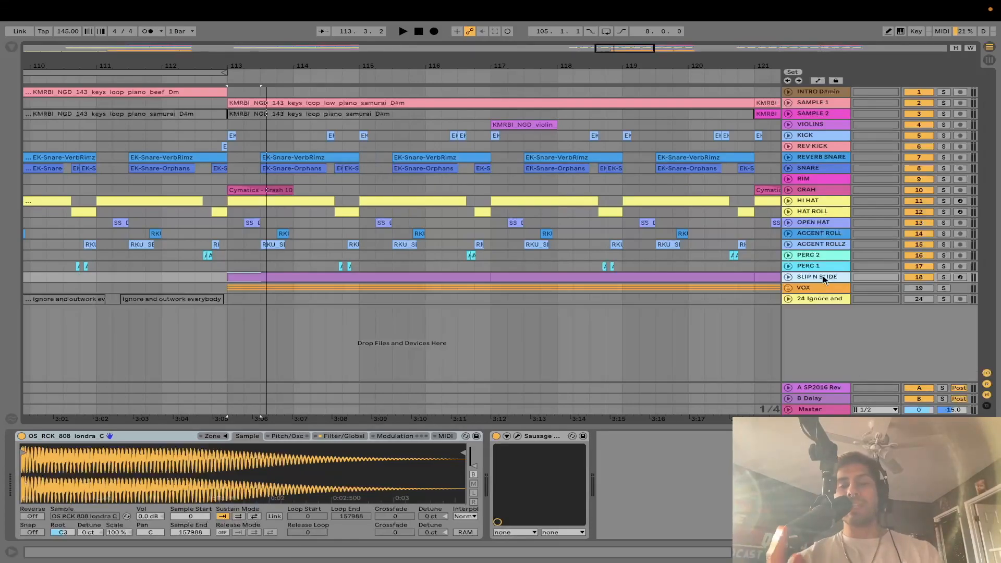
pyautogui.press('-')
pyautogui.press('-')
pyautogui.press('-')
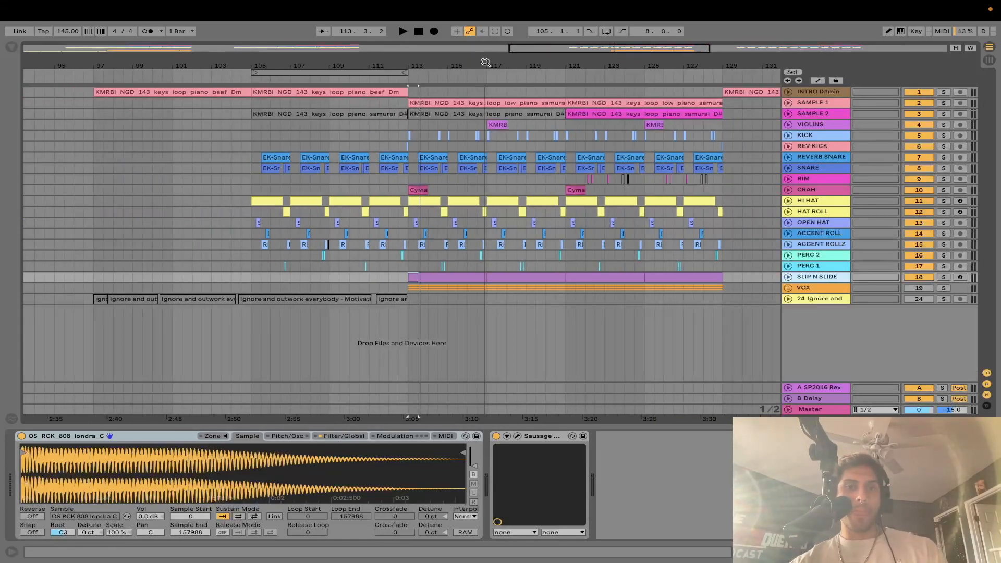
# Briefly play the arrangement from bar 113 with the device view hidden.
pyautogui.click(386, 340)
pyautogui.click(516, 321)
pyautogui.press('space')
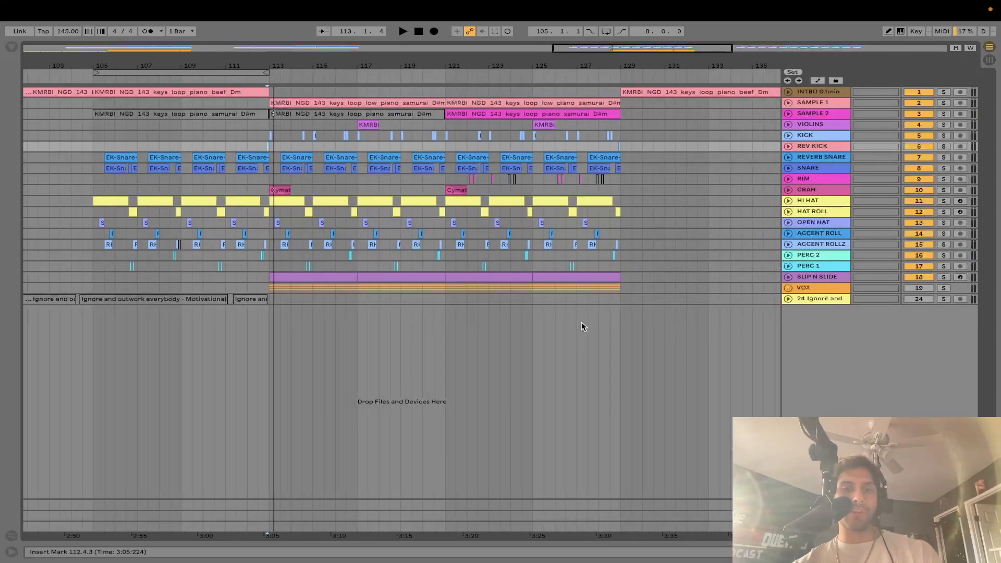
pyautogui.hscroll(1, 582, 325)
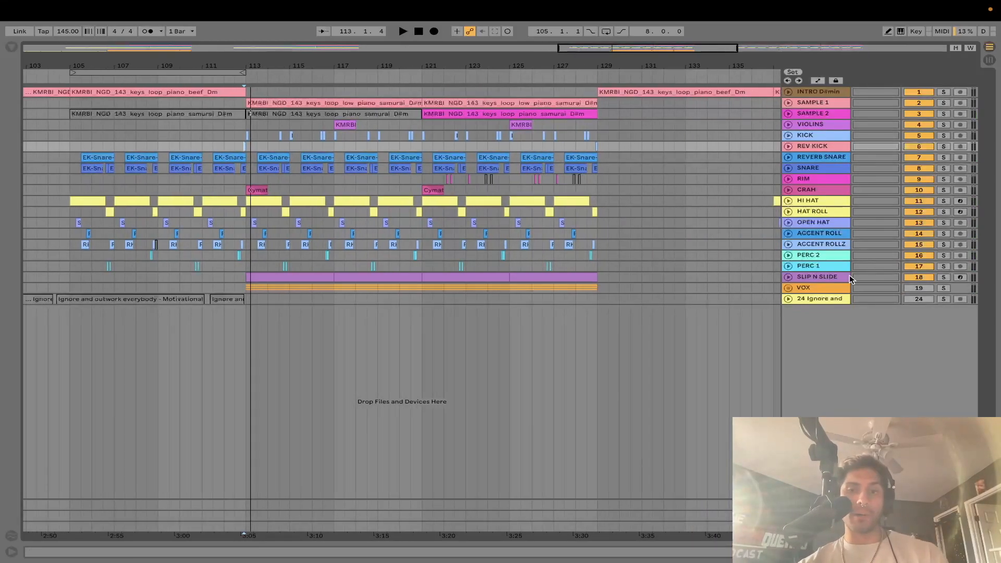
# Look inside the VOX group and its nested 21 Group, and fold VOX again.
pyautogui.click(788, 288)
pyautogui.click(792, 339)
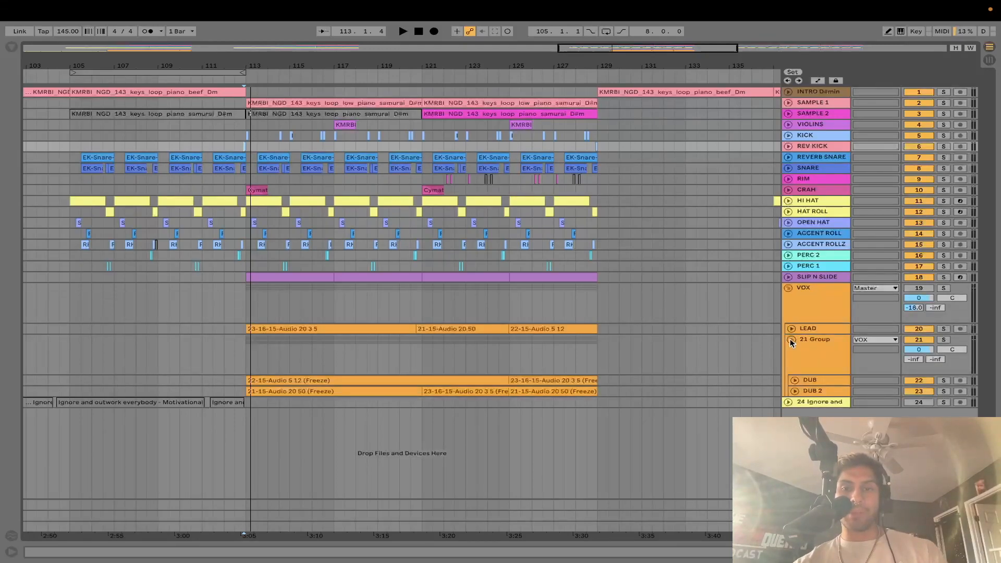
pyautogui.click(789, 290)
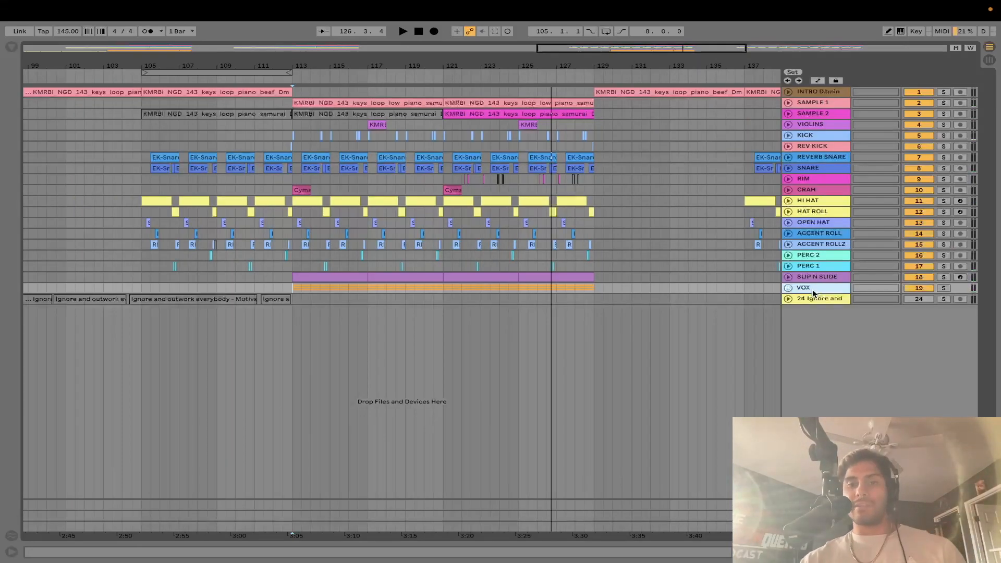
# Unfold the VOX group, its 21 Group, and the DUB, DUB 2 and LEAD tracks to review their waveforms and panning.
pyautogui.click(788, 288)
pyautogui.click(792, 340)
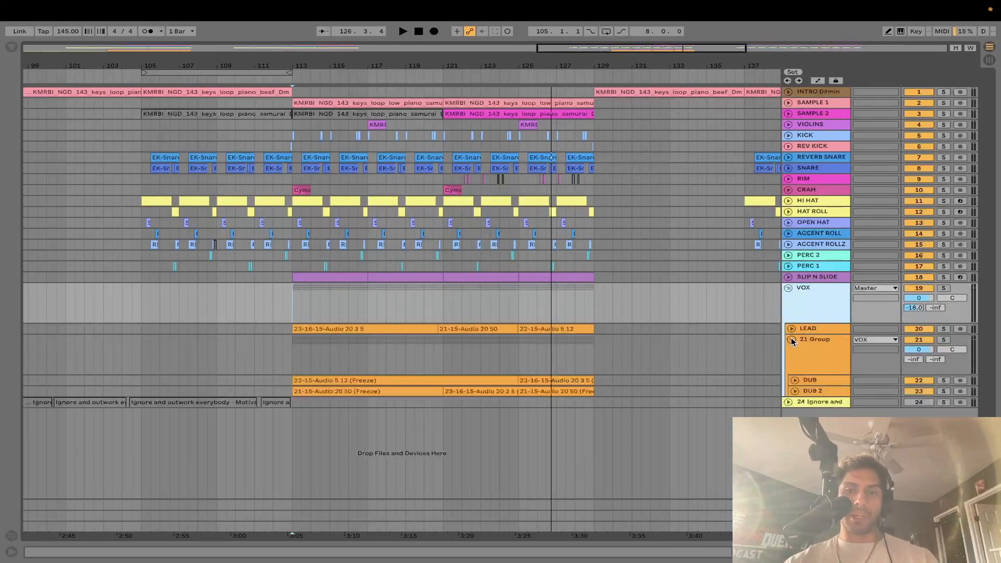
pyautogui.hscroll(-3, 655, 340)
pyautogui.click(795, 380)
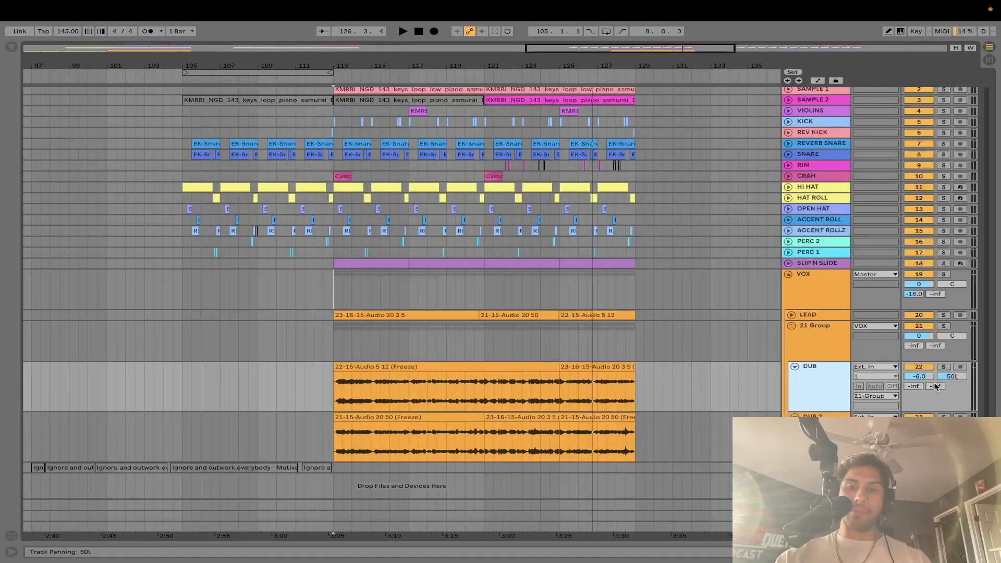
pyautogui.press('Down')
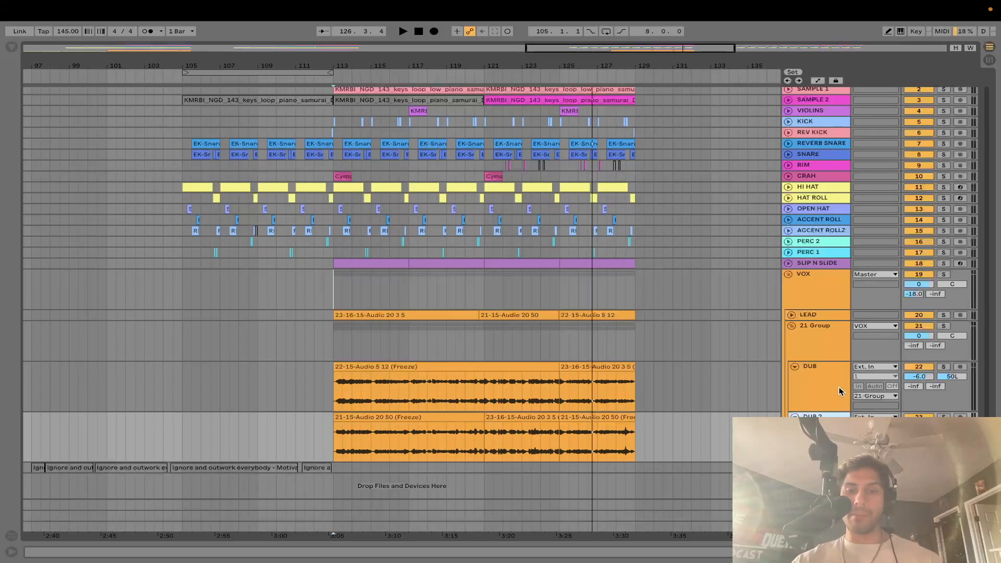
pyautogui.click(791, 315)
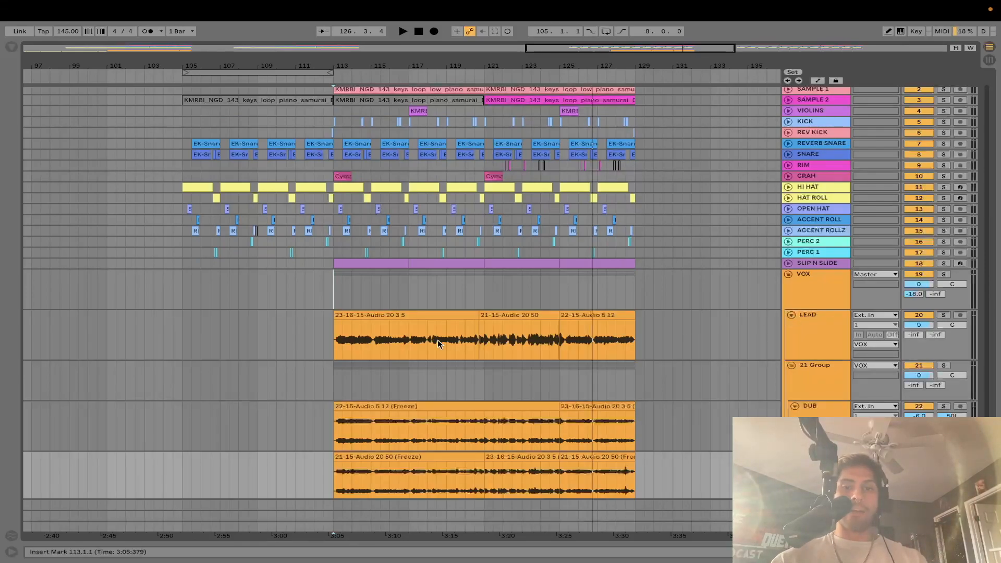
# Show the VOX group's effects chain and examine its UAD 1176 compressor and UAD SSL channel strip.
pyautogui.scroll(-2, 678, 349)
pyautogui.click(817, 303)
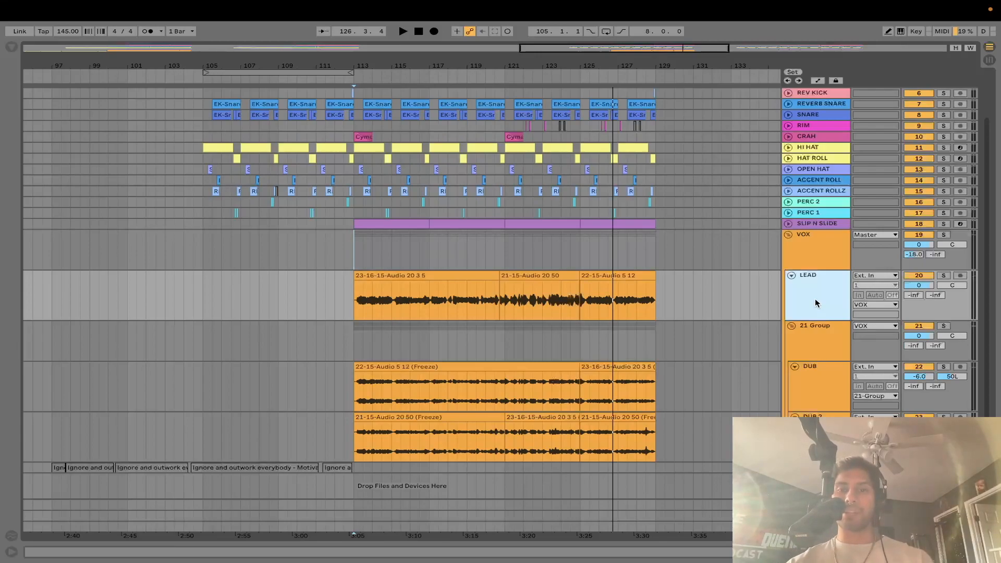
pyautogui.doubleClick(815, 256)
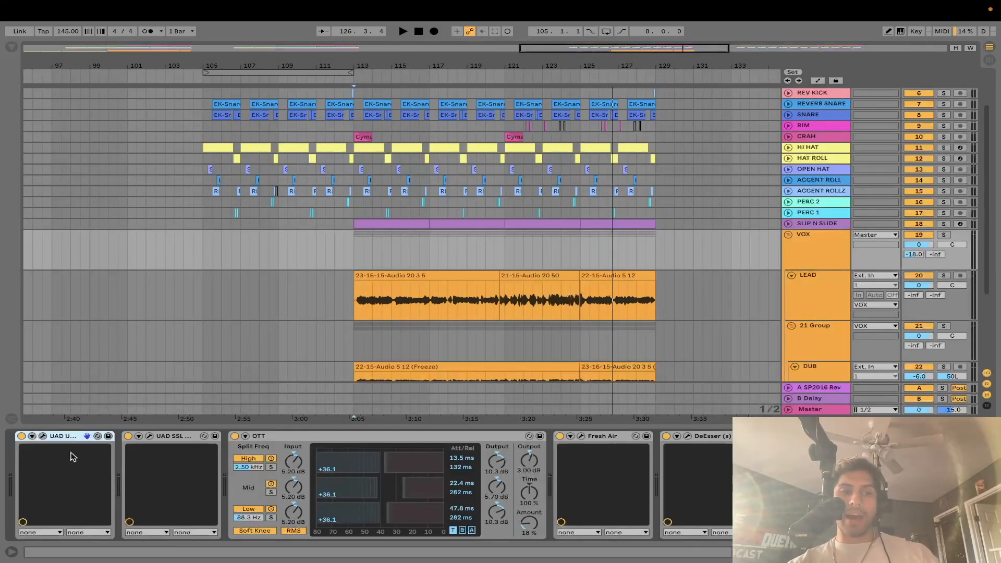
pyautogui.click(43, 436)
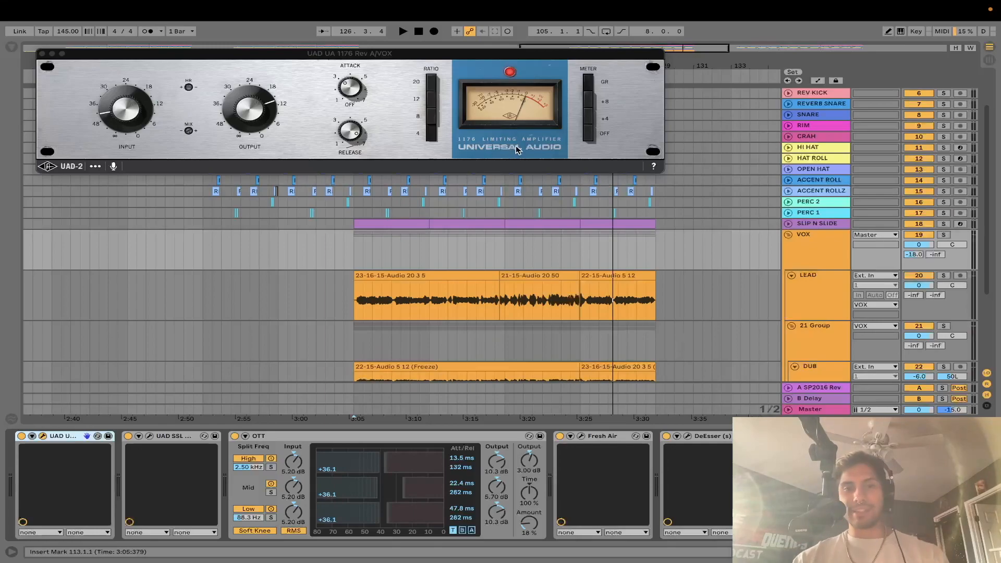
pyautogui.click(149, 436)
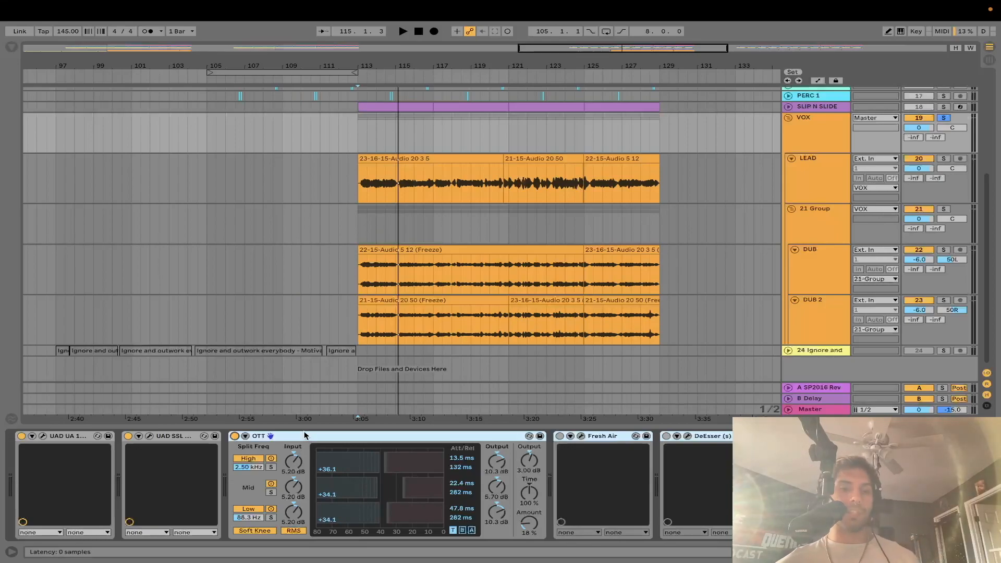
# Enable Fresh Air on the VOX group, set its High Air to 1 and close the plug-in window.
pyautogui.click(560, 436)
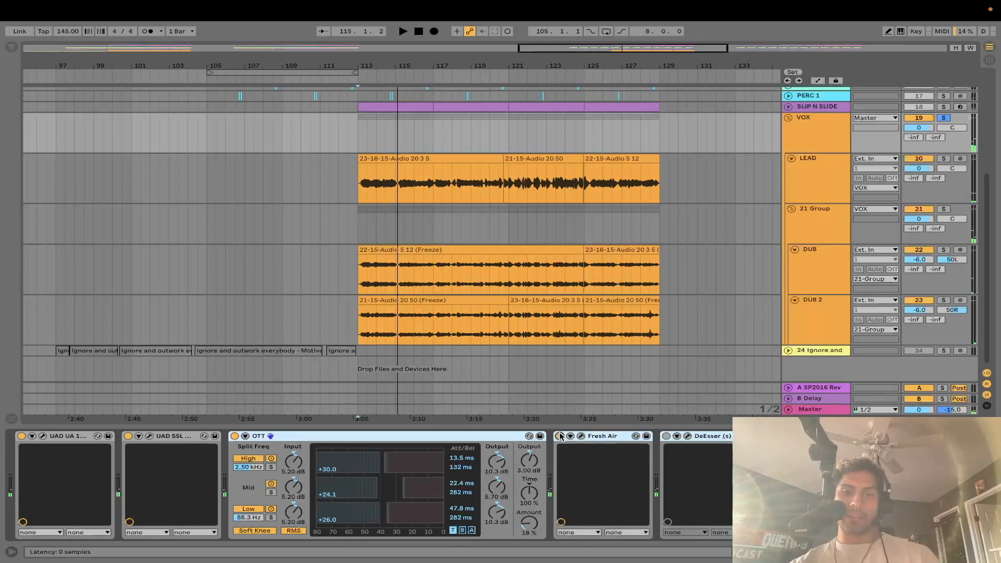
pyautogui.click(581, 436)
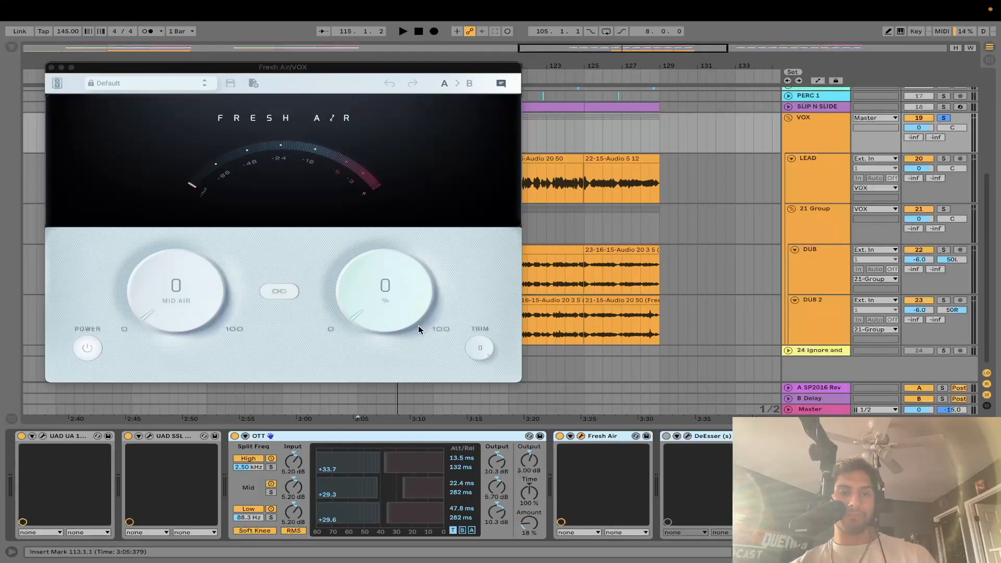
pyautogui.click(390, 322)
pyautogui.scroll(1, 389, 321)
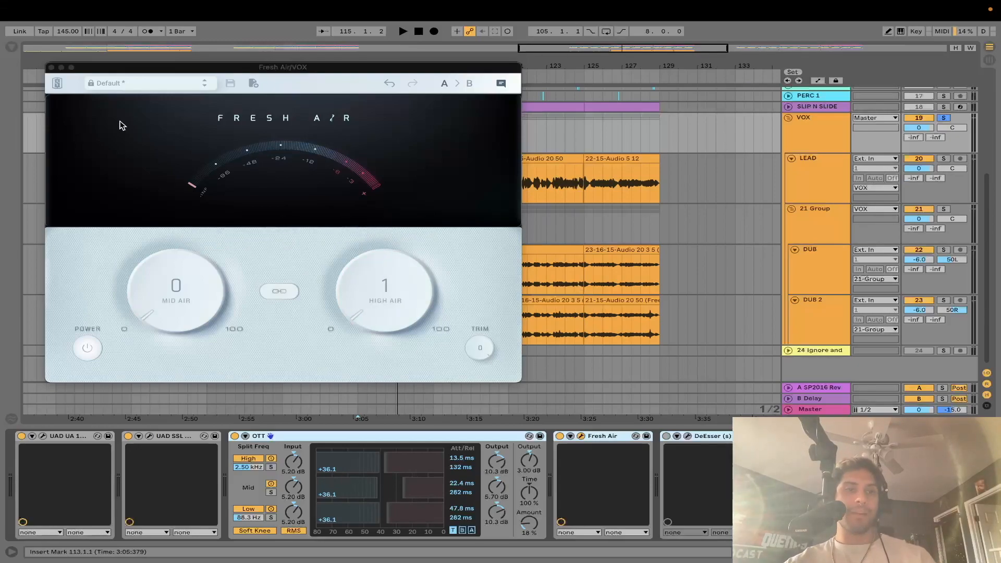
pyautogui.click(51, 68)
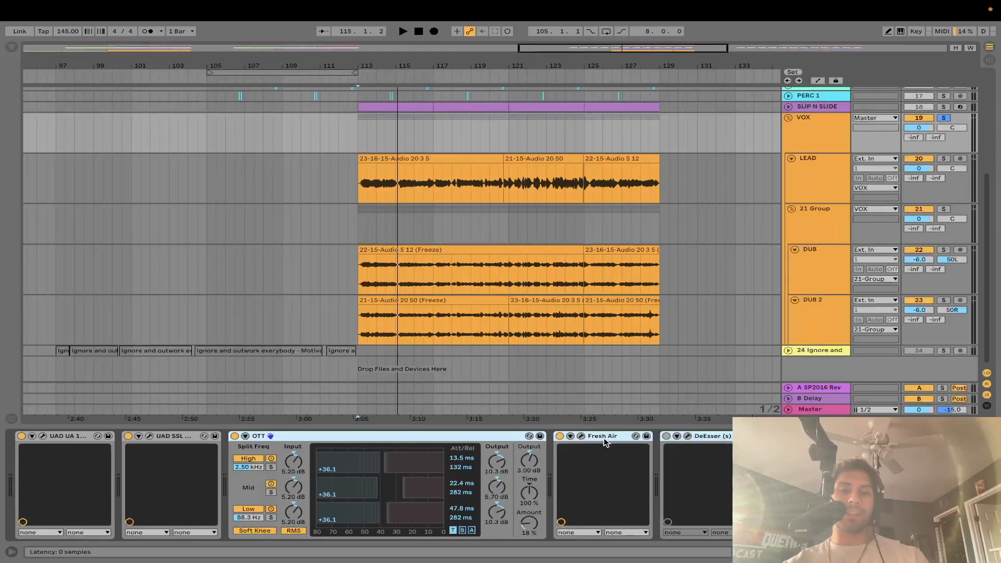
# Enable the DeEsser on the VOX group, examine its threshold and frequency settings, and close its window.
pyautogui.click(668, 436)
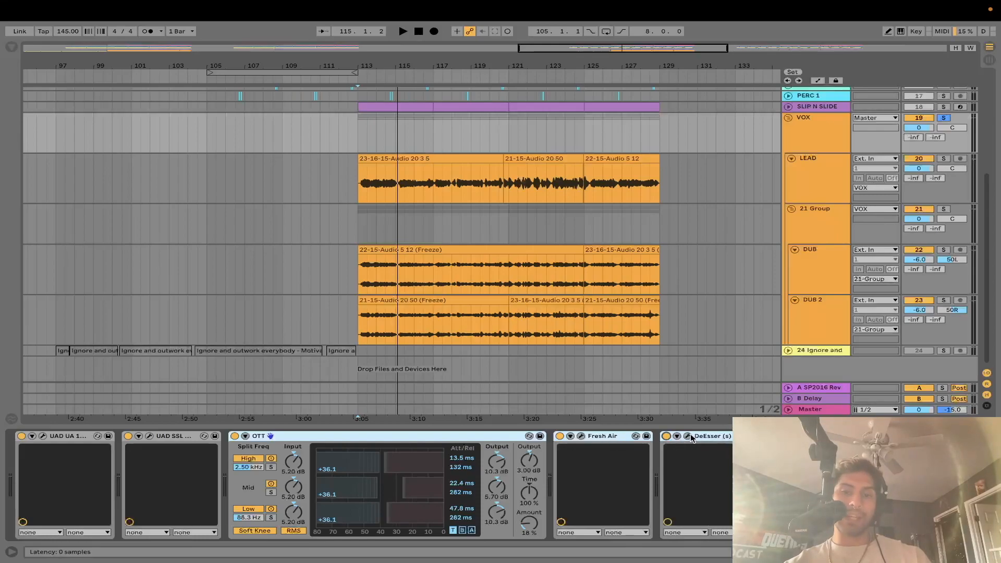
pyautogui.click(688, 436)
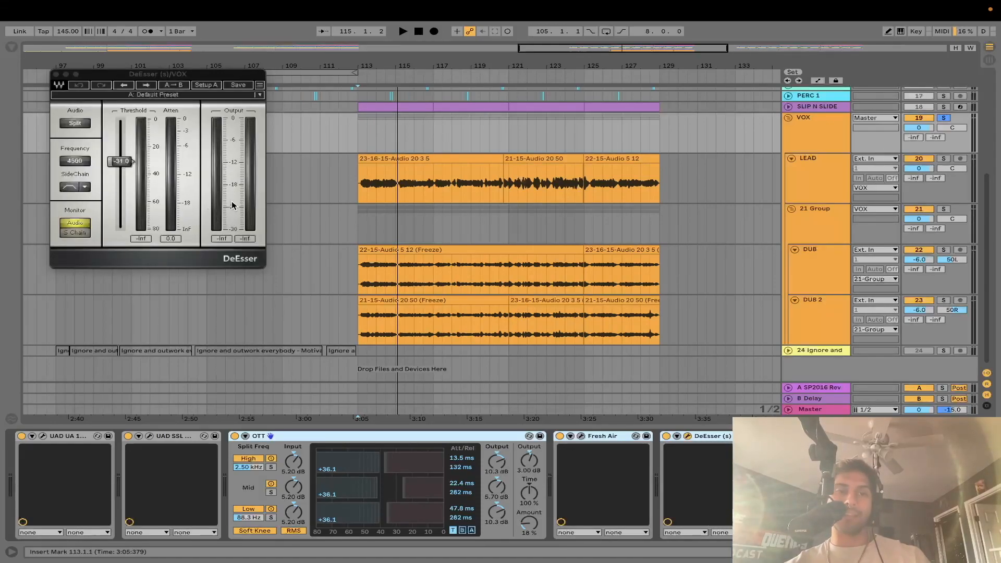
pyautogui.click(56, 74)
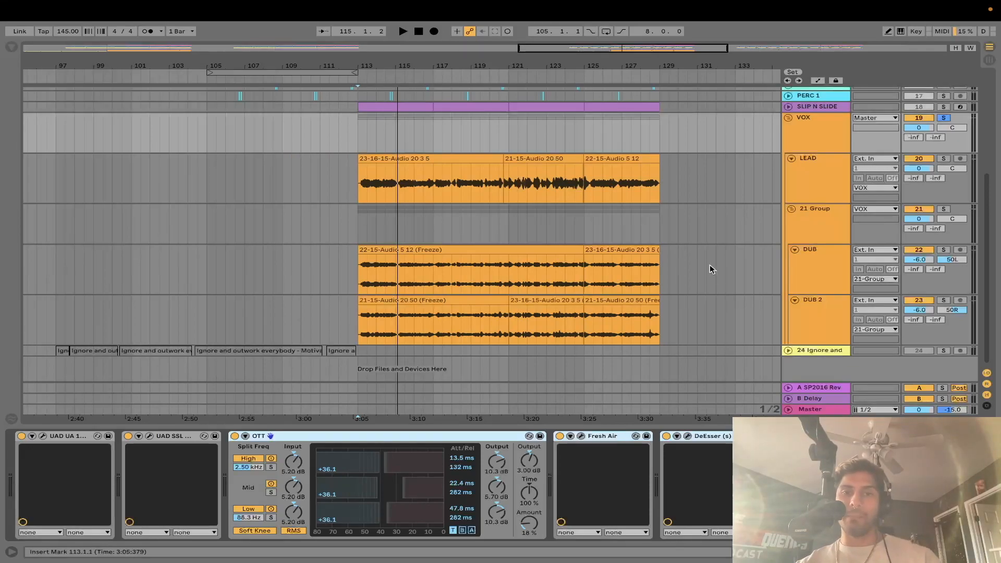
pyautogui.hscroll(1, 710, 264)
# Open the UAD SSL E Channel Strip on the nested 21 Group and examine its settings.
pyautogui.click(806, 127)
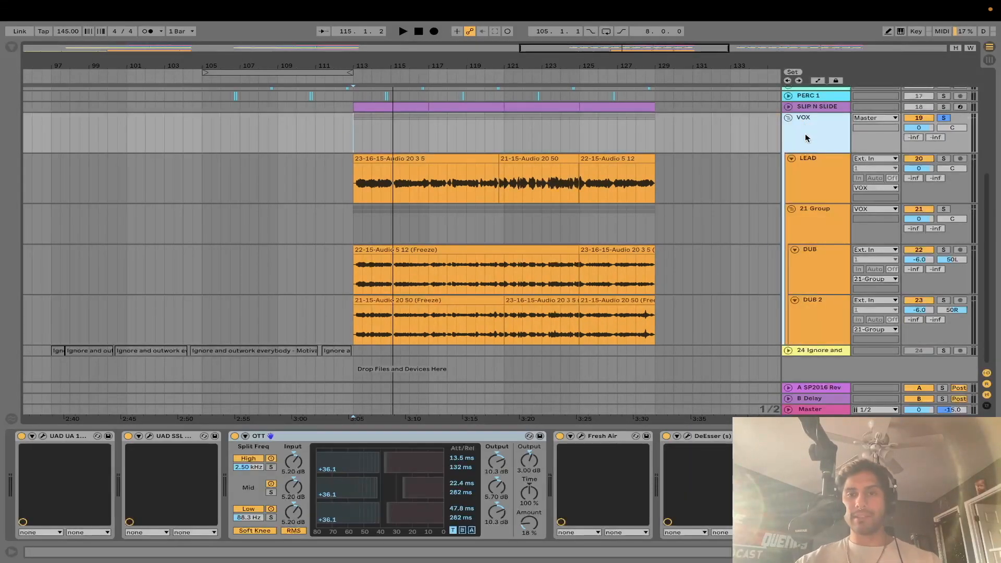
pyautogui.click(822, 231)
pyautogui.click(43, 436)
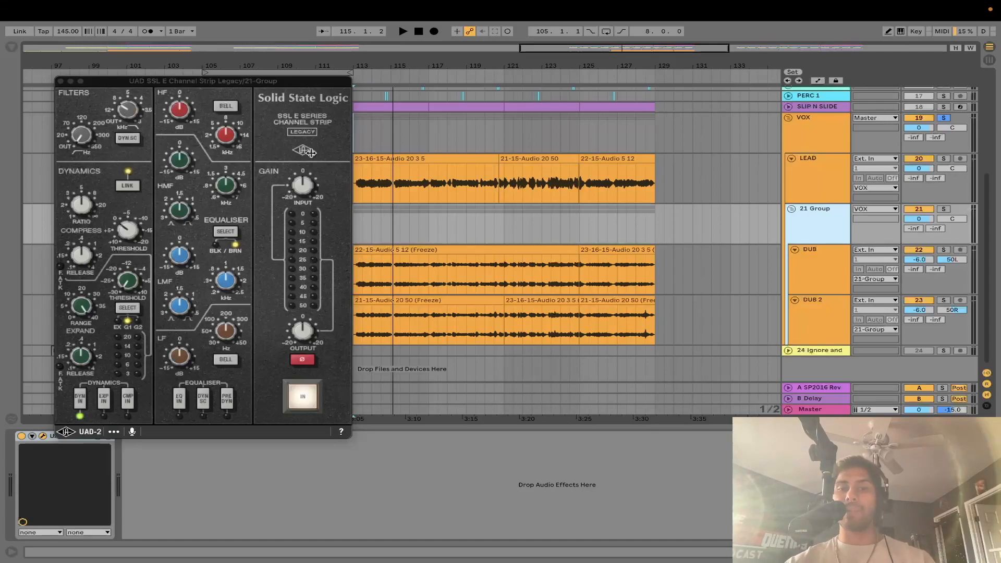
# Check the DUB 2, DUB and LEAD tracks for audio effects and fold the VOX group.
pyautogui.click(818, 261)
pyautogui.click(818, 320)
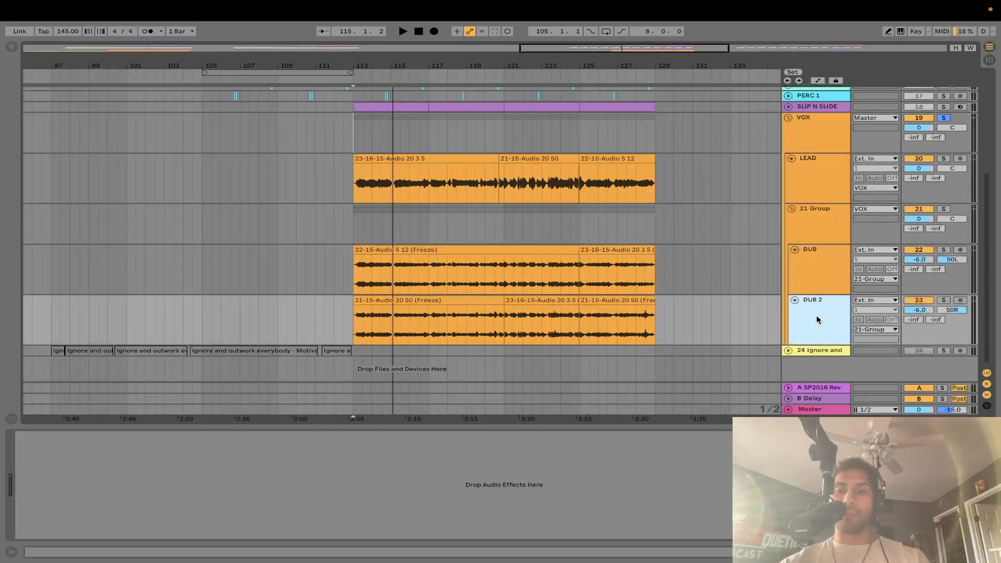
pyautogui.click(817, 269)
pyautogui.click(831, 162)
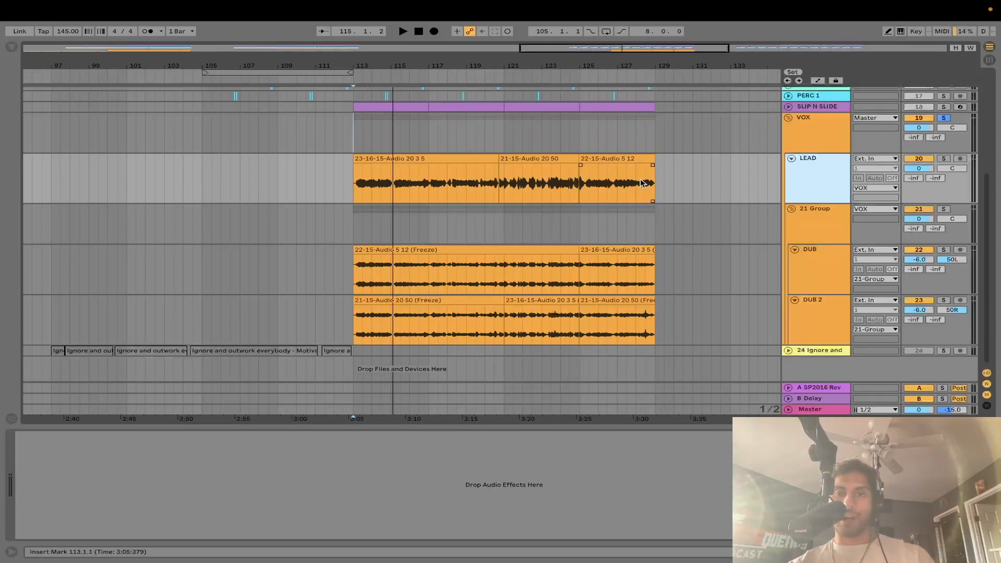
pyautogui.click(789, 118)
pyautogui.hscroll(1, 693, 363)
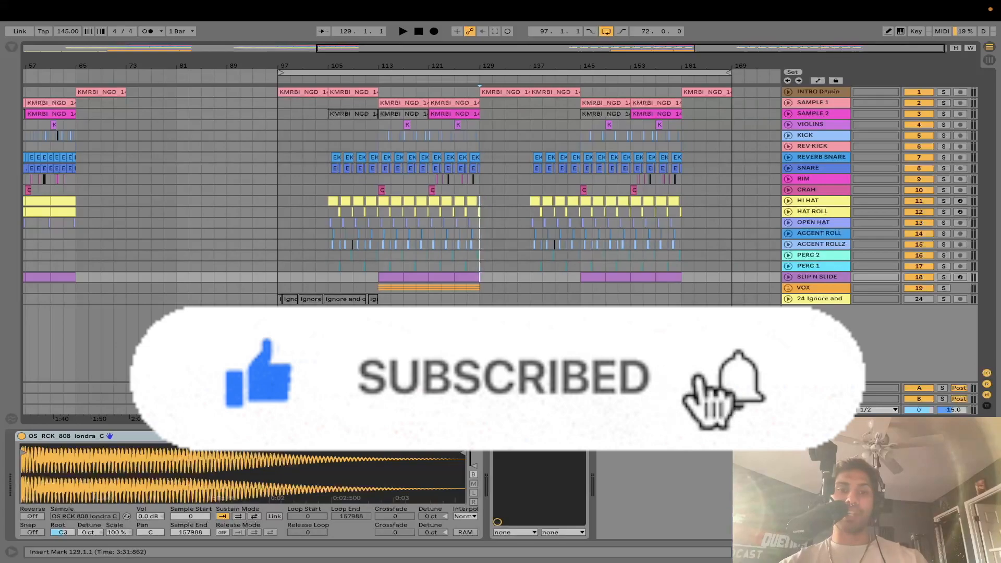
# Play the arrangement from bar 97, hide the device view, and unfold the INTRO, SAMPLE 1, SAMPLE 2 and VIOLINS tracks.
pyautogui.click(281, 278)
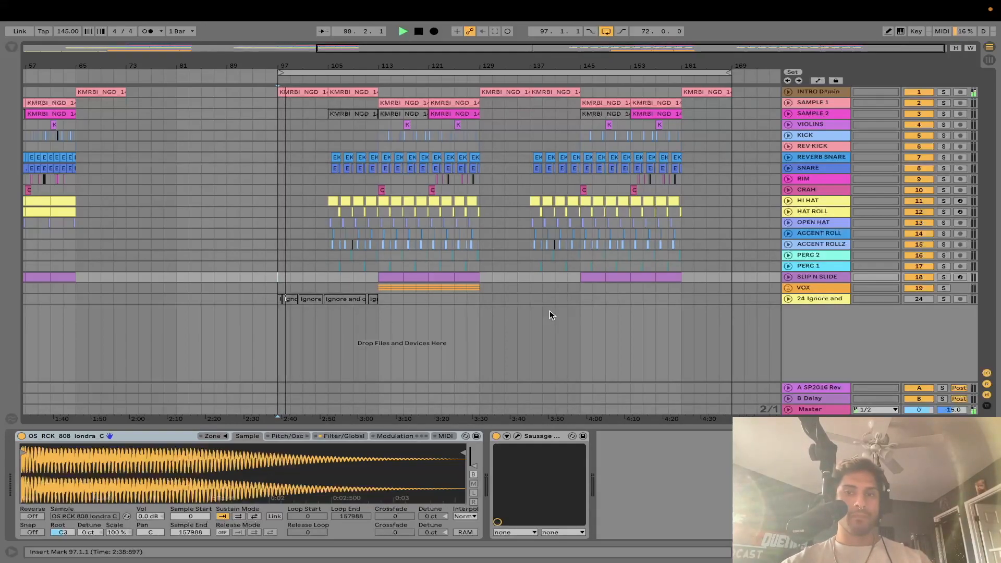
pyautogui.press('super+alt+l')
pyautogui.click(788, 92)
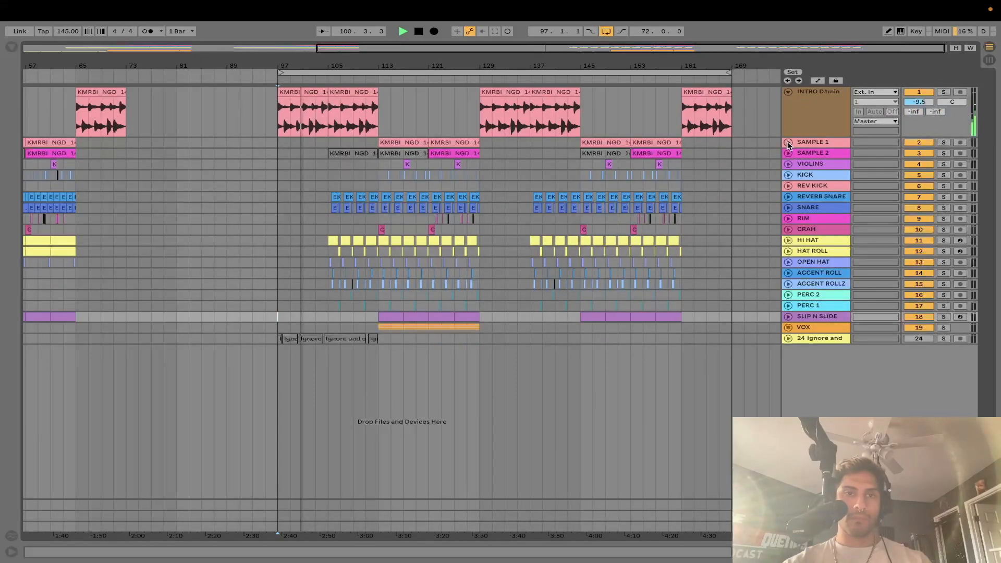
pyautogui.click(788, 143)
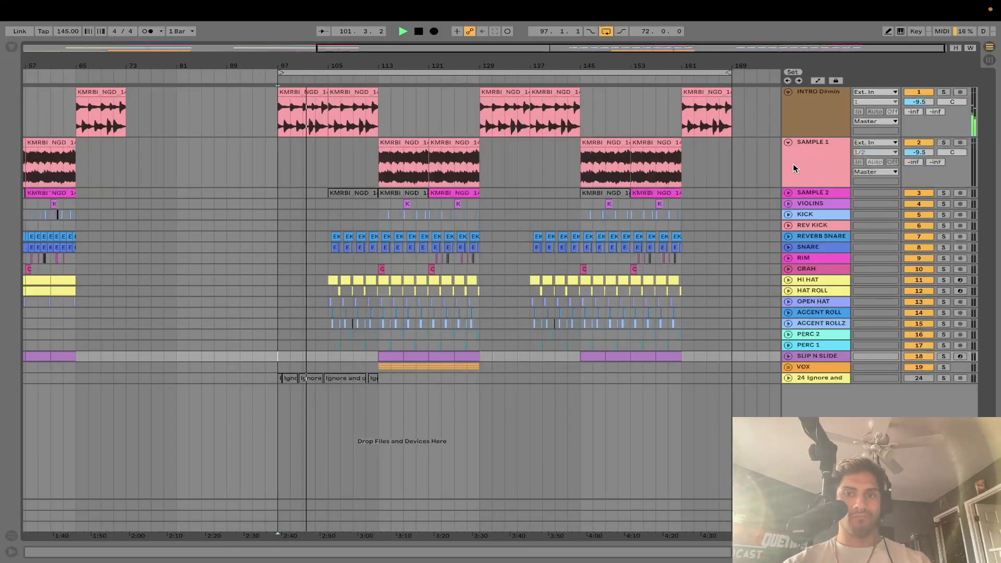
pyautogui.click(789, 193)
pyautogui.click(788, 244)
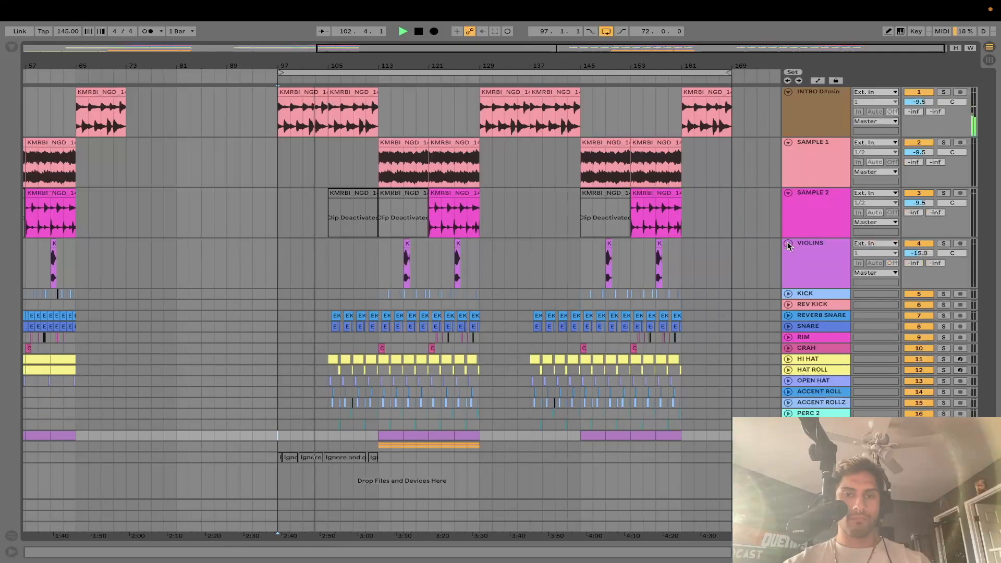
# Unfold the KICK, REV KICK, REVERB SNARE, SNARE and RIM tracks during playback.
pyautogui.click(788, 294)
pyautogui.scroll(-1, 789, 313)
pyautogui.click(789, 312)
pyautogui.scroll(-1, 789, 315)
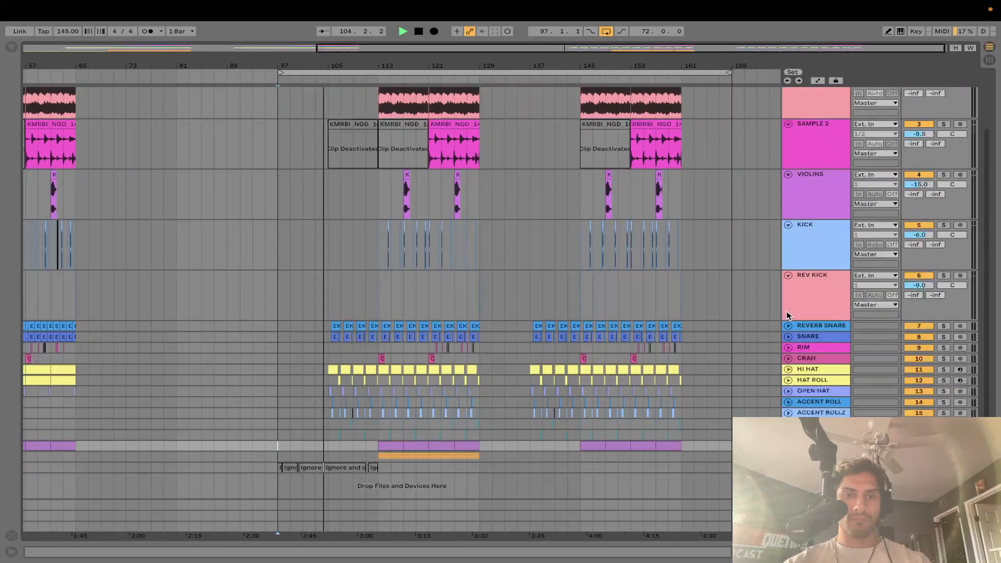
pyautogui.click(789, 326)
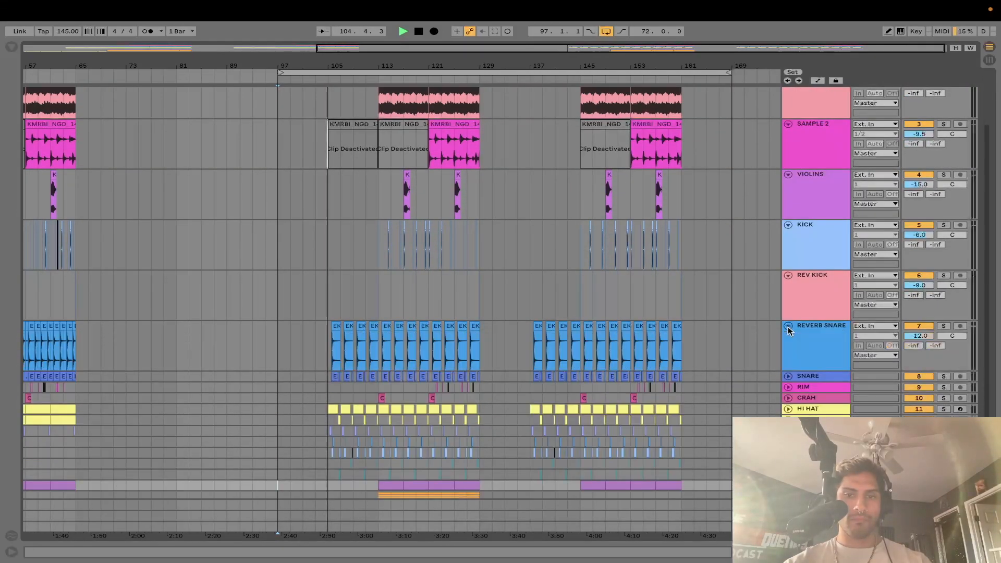
pyautogui.click(789, 377)
pyautogui.scroll(-2, 790, 377)
pyautogui.click(790, 349)
pyautogui.scroll(-1, 790, 349)
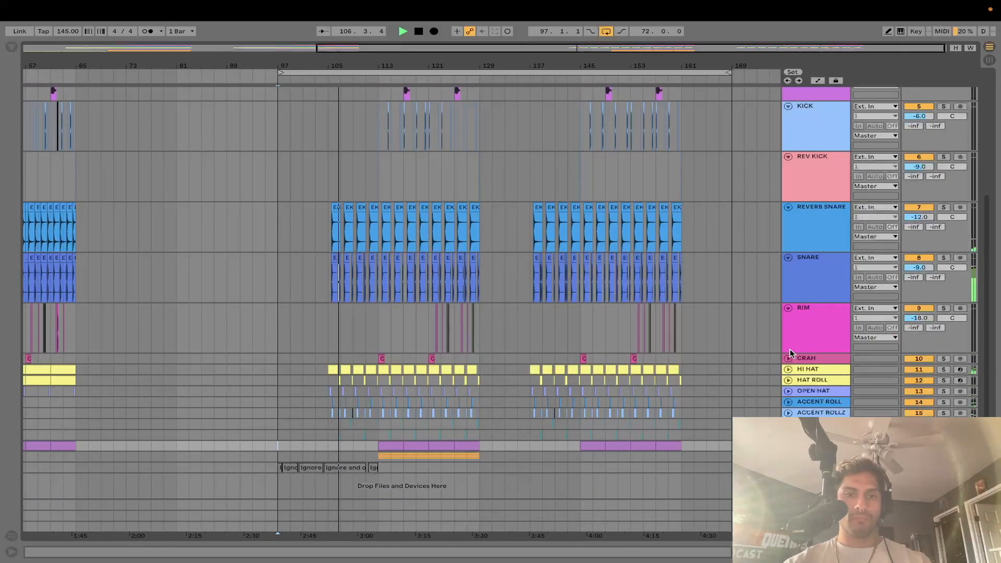
# Unfold the CRAH, HI HAT, HAT ROLL and OPEN HAT tracks during playback.
pyautogui.click(788, 358)
pyautogui.scroll(-1, 788, 360)
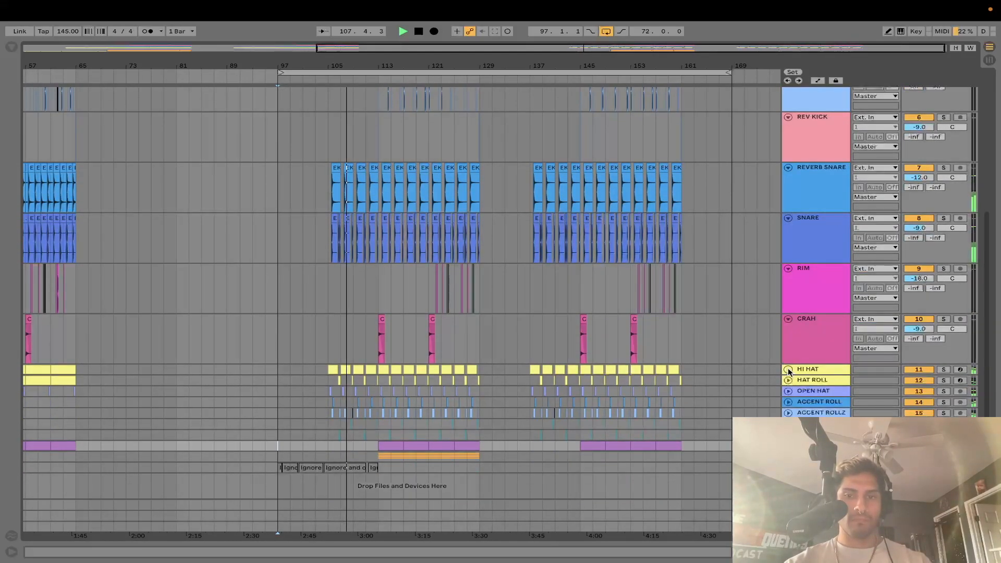
pyautogui.click(789, 369)
pyautogui.scroll(-1, 788, 367)
pyautogui.click(790, 381)
pyautogui.scroll(-1, 789, 377)
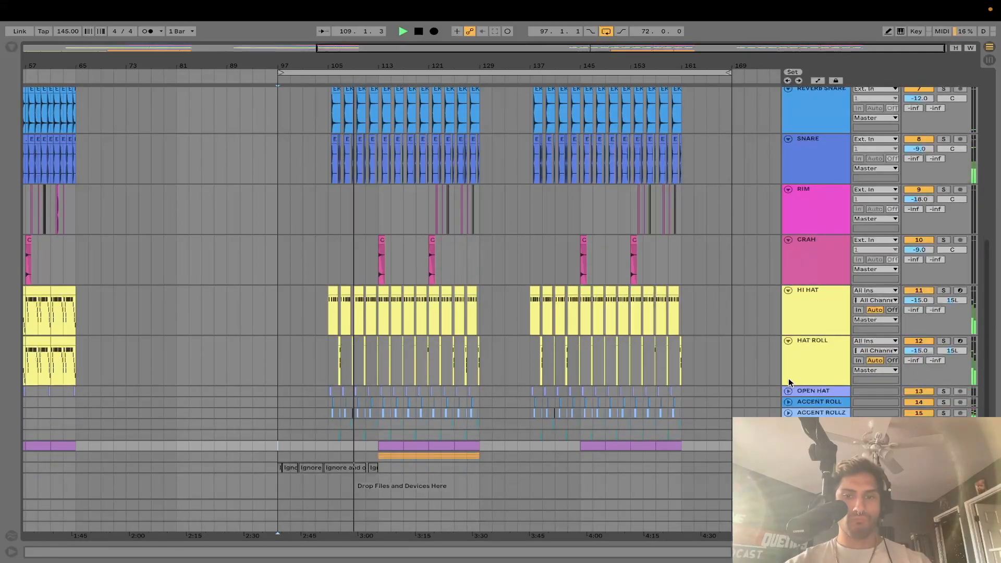
pyautogui.click(788, 391)
pyautogui.scroll(-1, 788, 390)
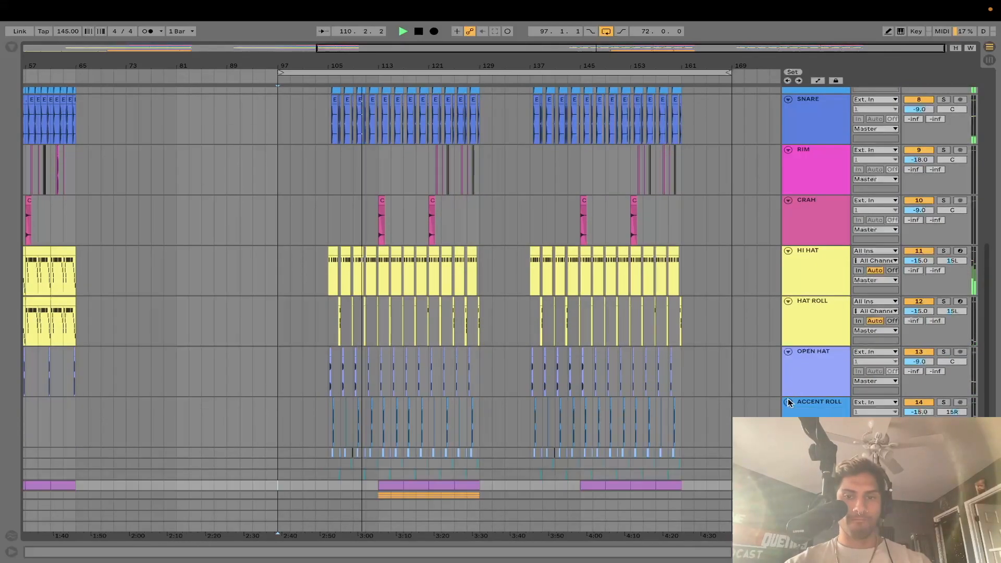
# Unfold the ACCENT ROLL, ACCENT ROLLZ, PERC 2 and PERC 1 tracks during playback.
pyautogui.click(790, 402)
pyautogui.scroll(-1, 790, 403)
pyautogui.click(789, 413)
pyautogui.scroll(-1, 789, 413)
pyautogui.click(788, 424)
pyautogui.scroll(-1, 789, 424)
pyautogui.click(788, 434)
pyautogui.scroll(-1, 788, 434)
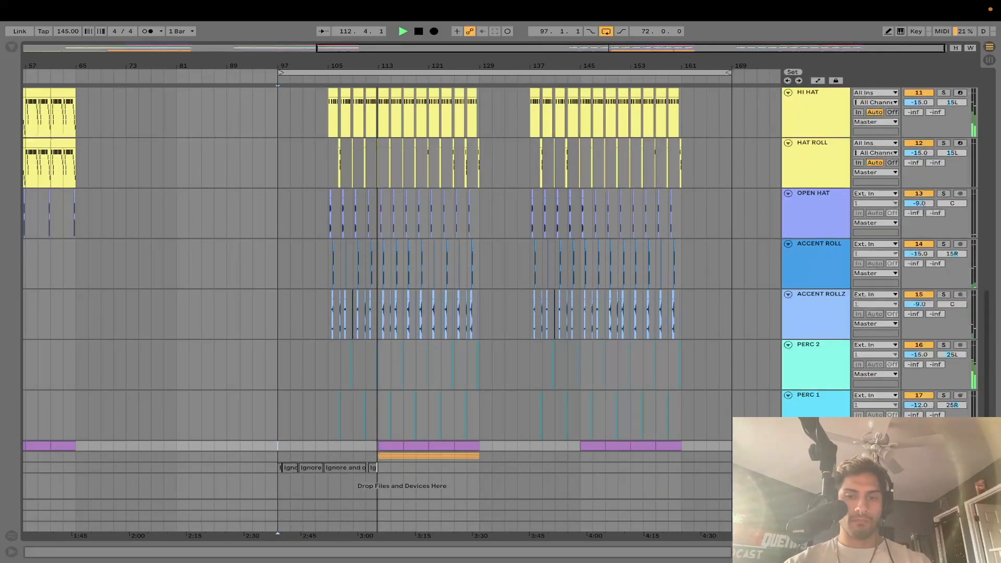
# Unfold the SLIP N SLIDE track and the VOX group's vocal tracks during playback.
pyautogui.click(789, 445)
pyautogui.scroll(-1, 788, 446)
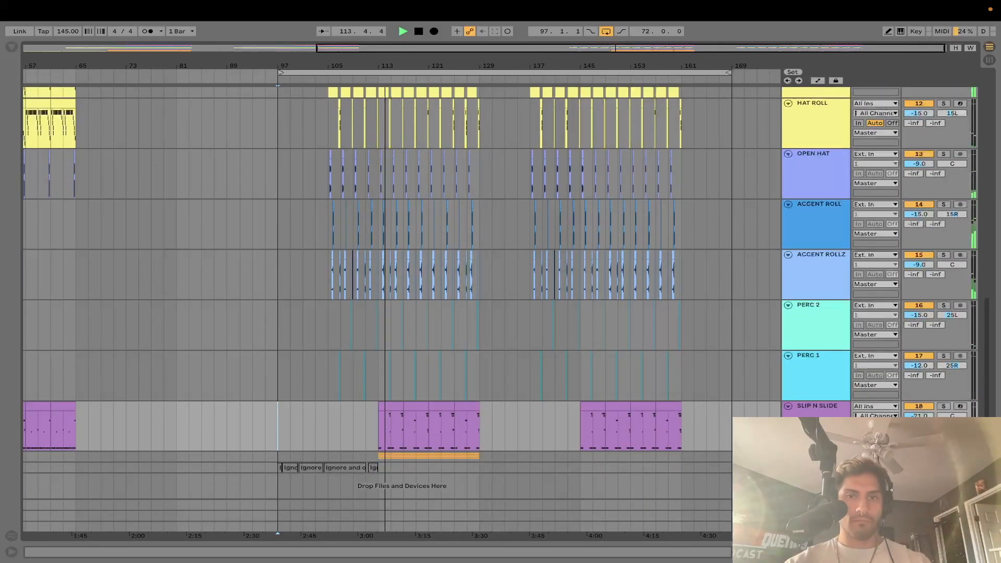
pyautogui.scroll(-4, 396, 292)
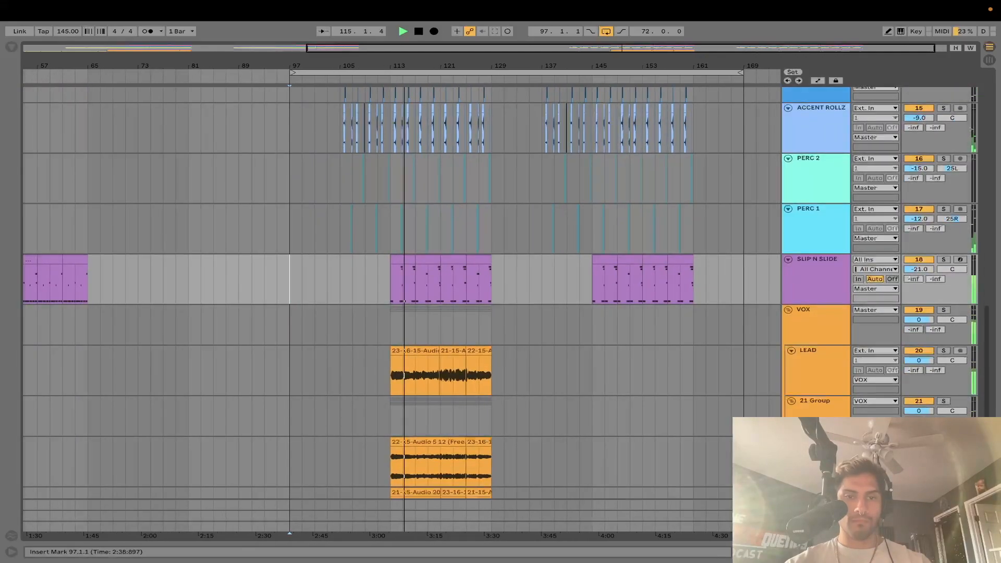
# Examine the sample, drum, 808 and vocal tracks across bars 105 to 129 while the arrangement plays.
pyautogui.scroll(6, 396, 292)
pyautogui.scroll(8, 645, 303)
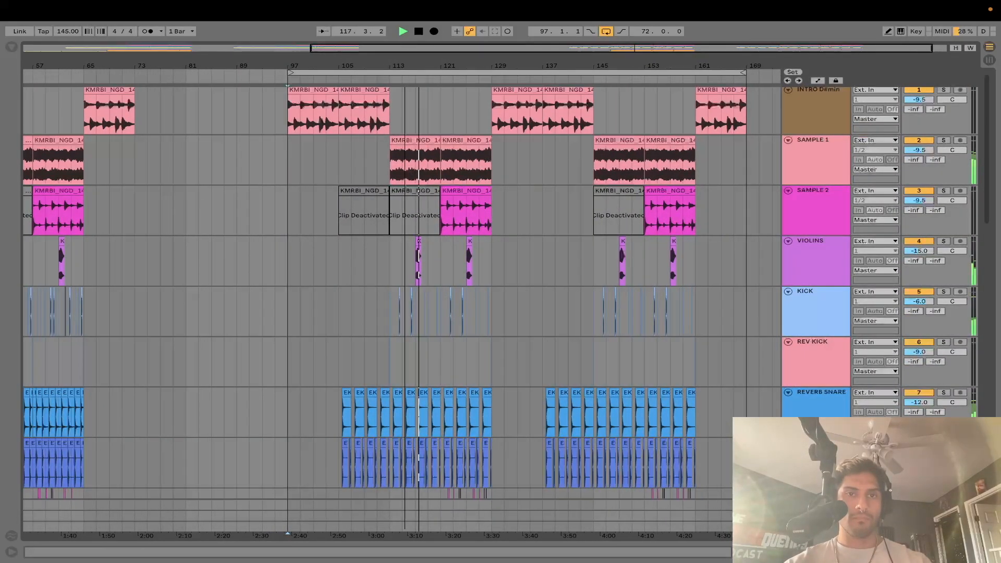
pyautogui.scroll(5, 592, 260)
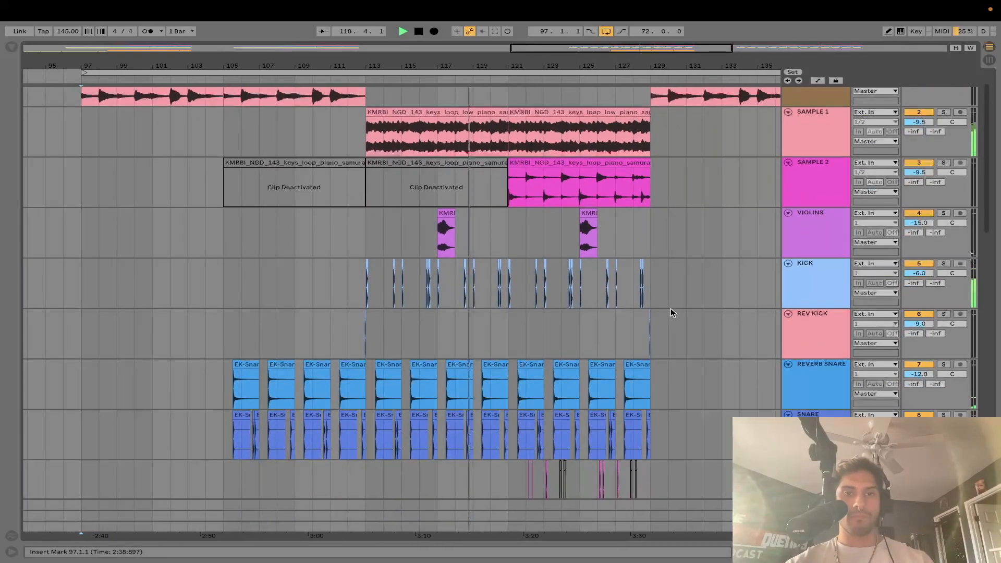
pyautogui.scroll(-3, 671, 309)
pyautogui.scroll(-1, 671, 309)
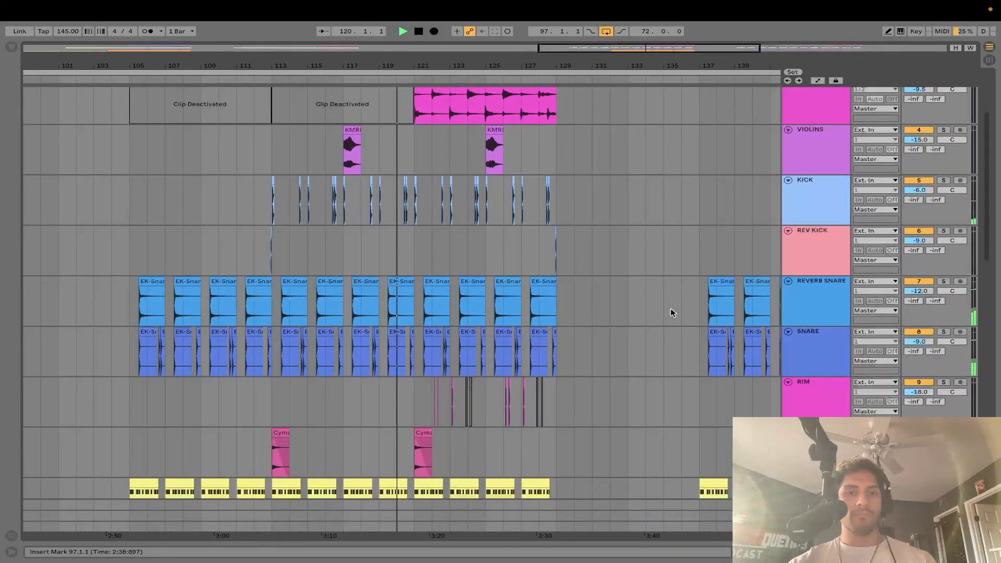
pyautogui.scroll(-4, 671, 309)
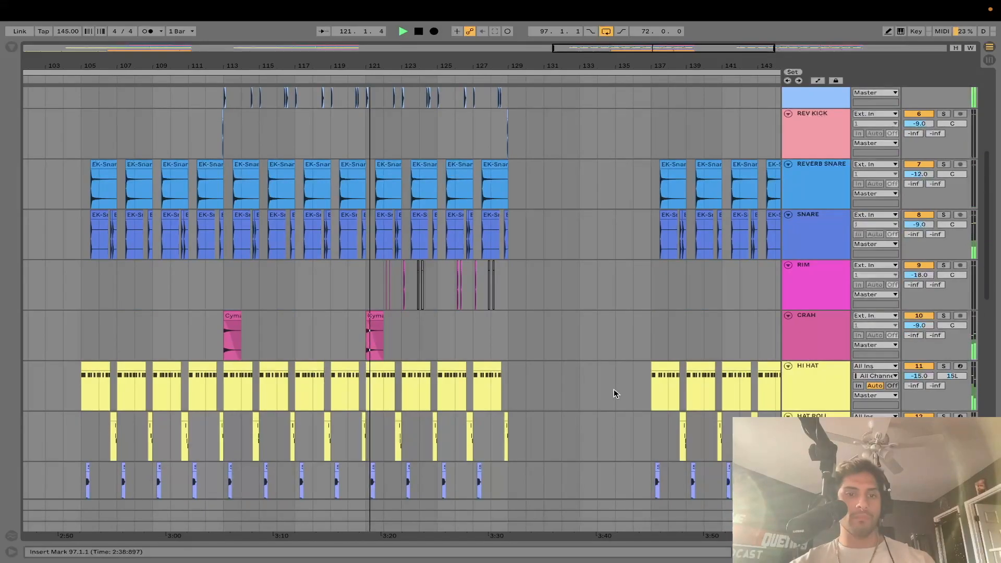
pyautogui.scroll(-8, 614, 392)
pyautogui.scroll(-8, 614, 393)
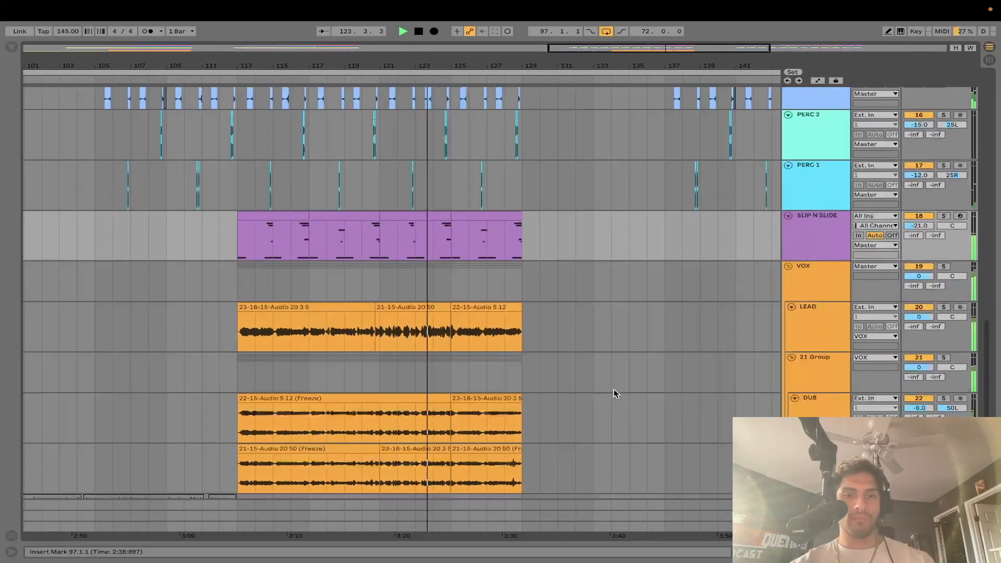
pyautogui.scroll(-1, 614, 390)
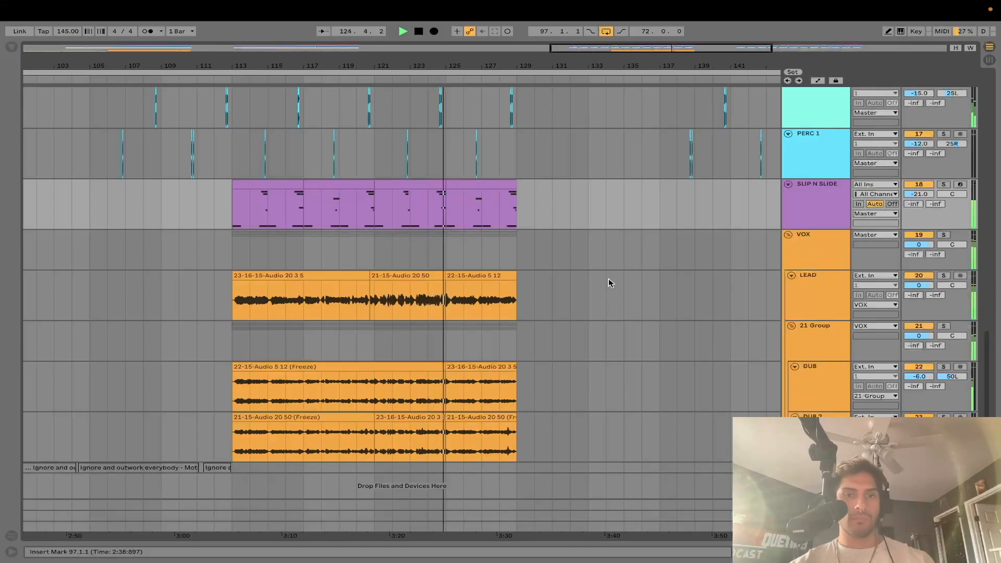
# Review the tracks from the vocals back up to the INTRO clips, following playback into the section from bar 129.
pyautogui.scroll(3, 609, 279)
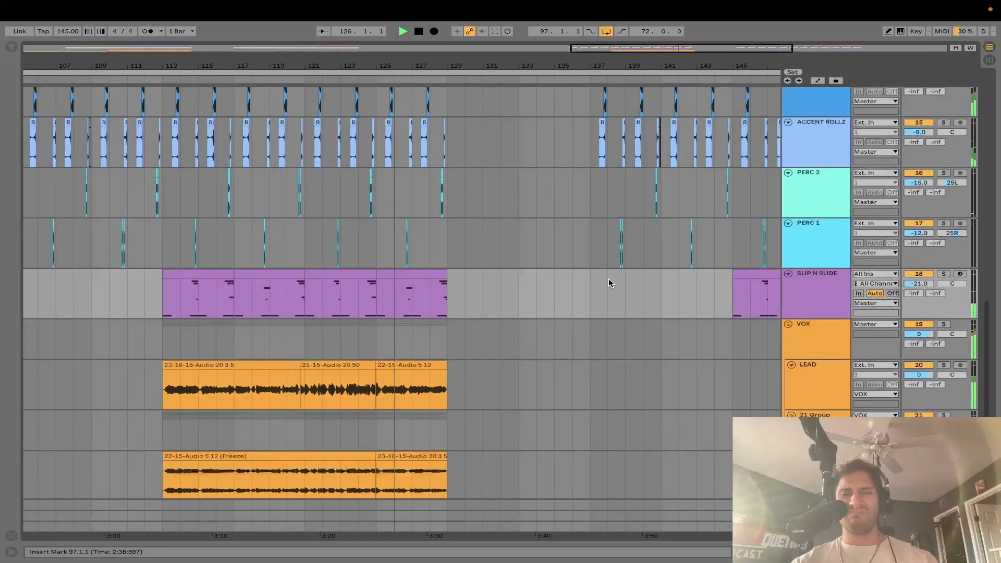
pyautogui.scroll(2, 609, 279)
pyautogui.scroll(3, 508, 308)
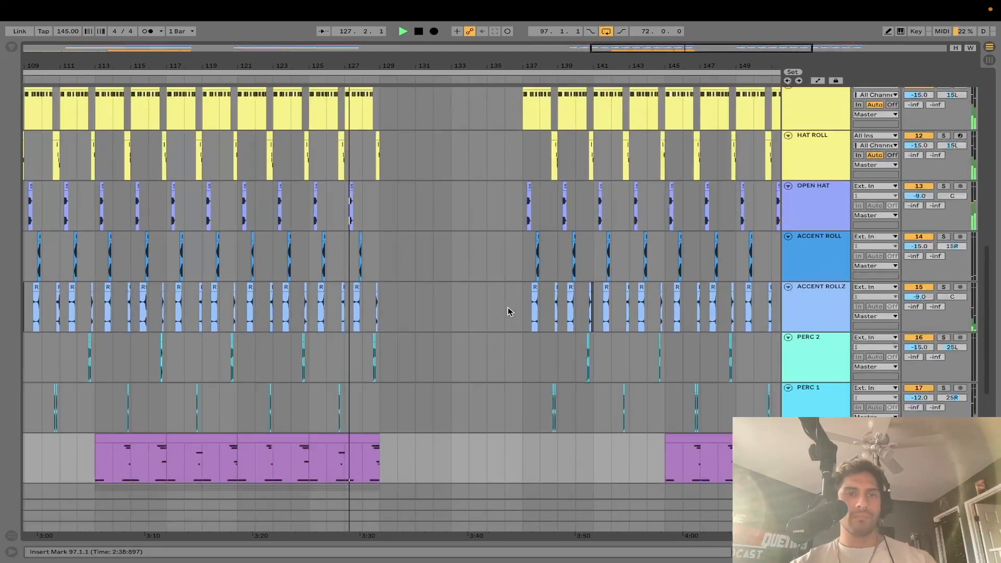
pyautogui.scroll(8, 509, 311)
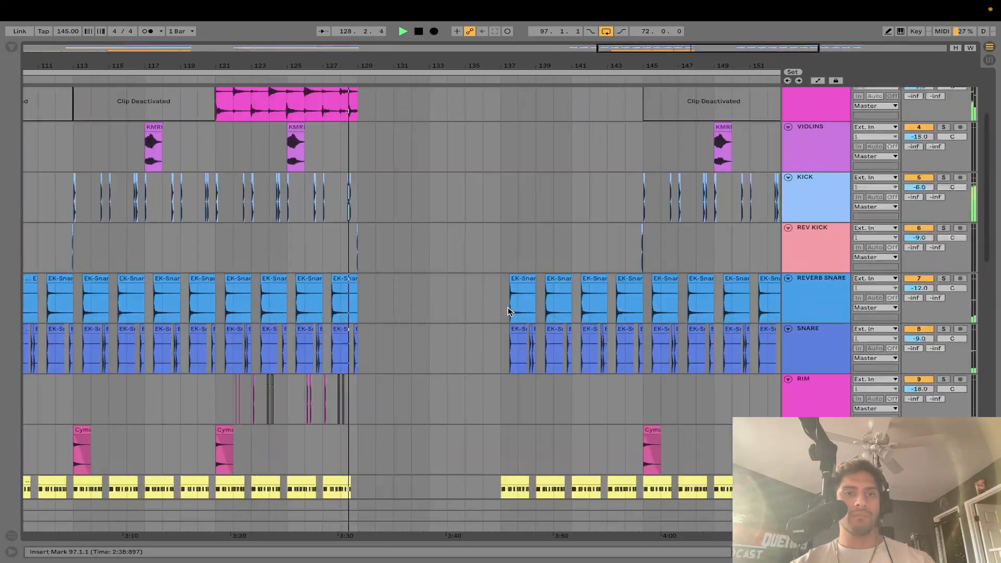
pyautogui.scroll(4, 508, 310)
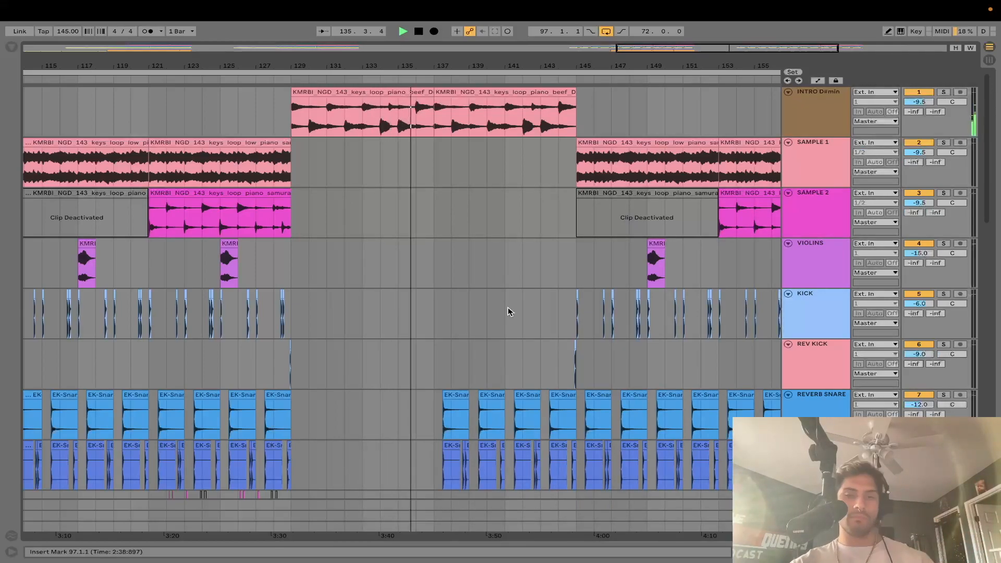
pyautogui.hscroll(5, 508, 311)
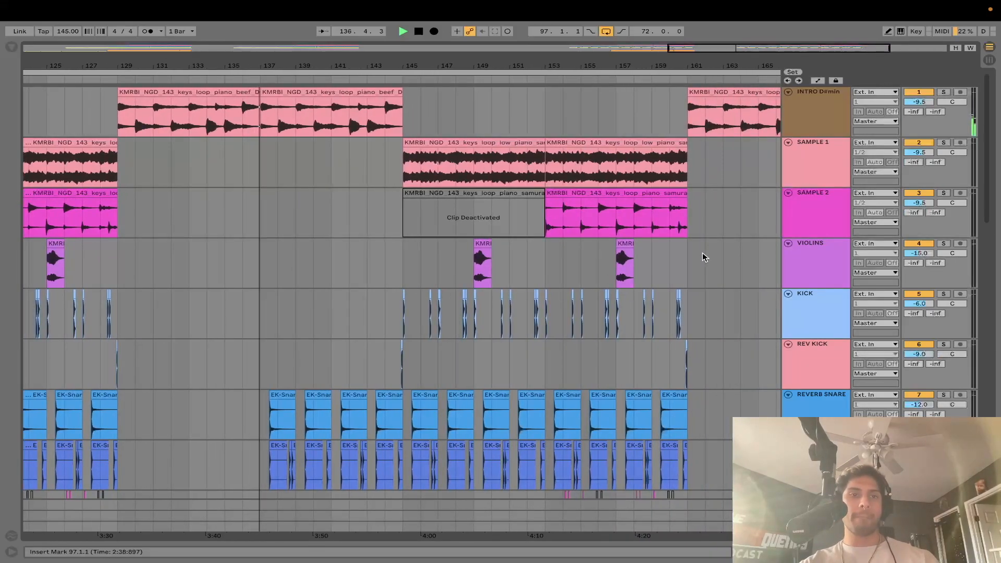
pyautogui.hscroll(2, 705, 257)
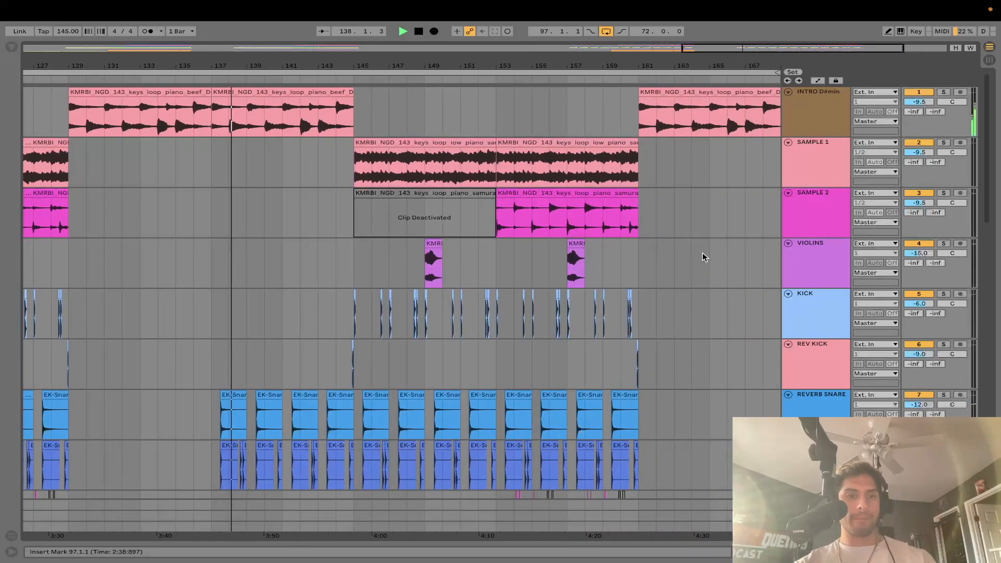
pyautogui.hscroll(1, 704, 257)
pyautogui.click(437, 104)
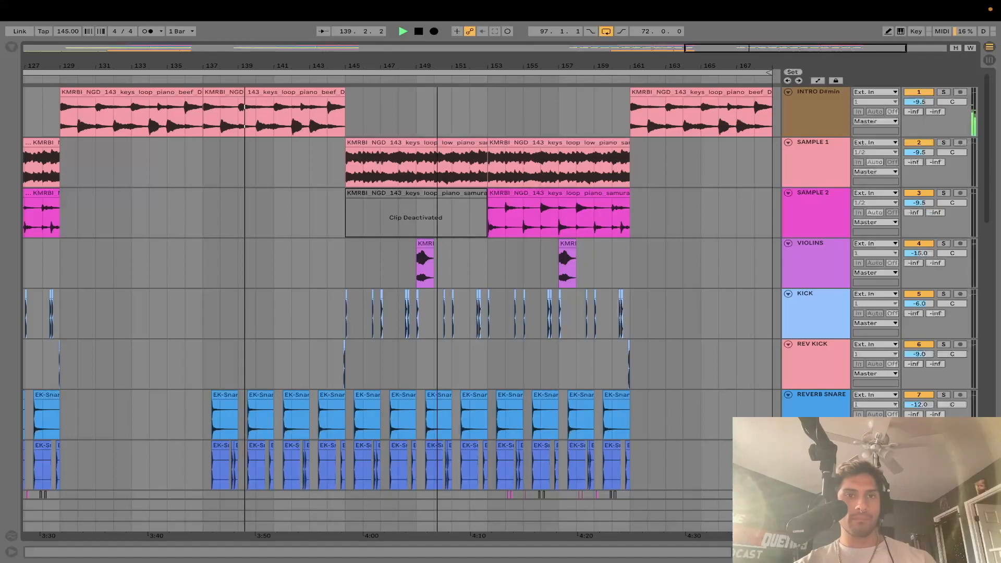
# Compare the tracks of the two drum sections, from INTRO down to the vocals and back, during playback.
pyautogui.scroll(-2, 639, 268)
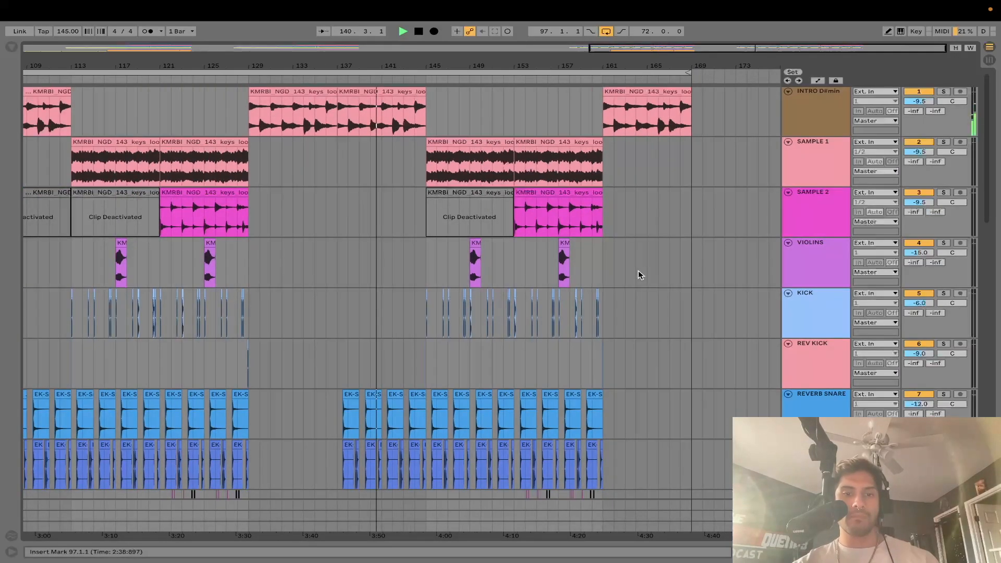
pyautogui.scroll(-10, 638, 270)
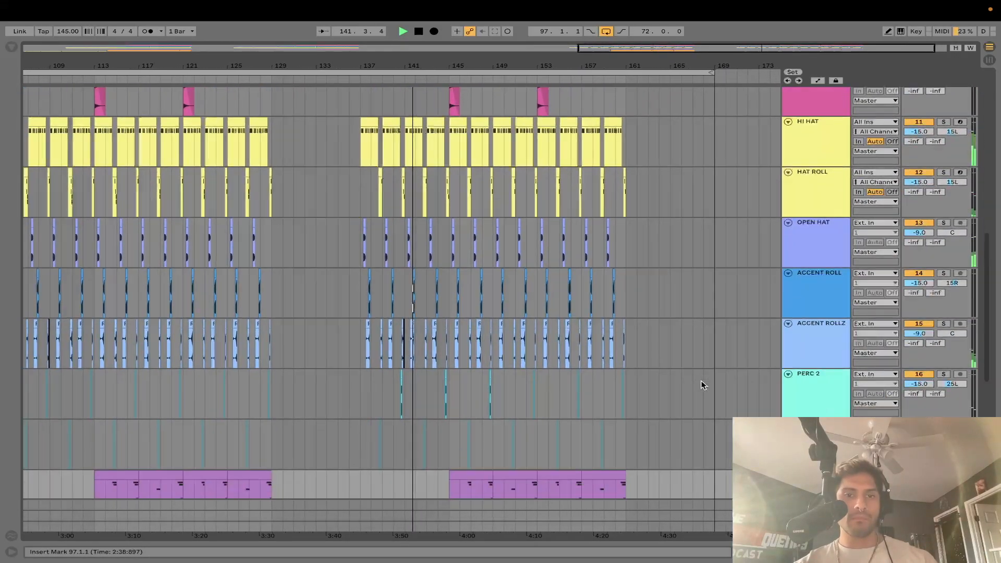
pyautogui.scroll(-8, 702, 385)
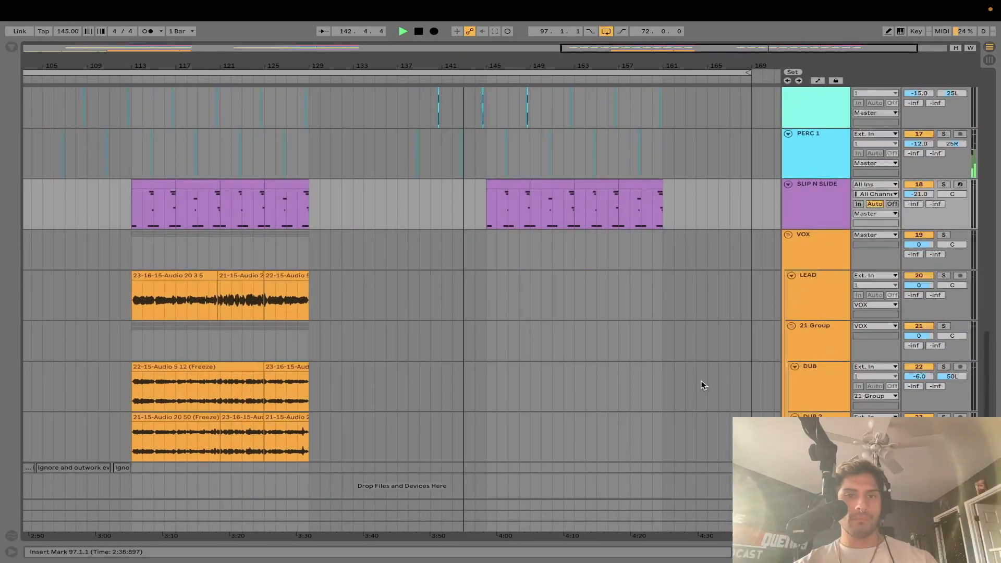
pyautogui.scroll(8, 703, 385)
pyautogui.scroll(5, 702, 384)
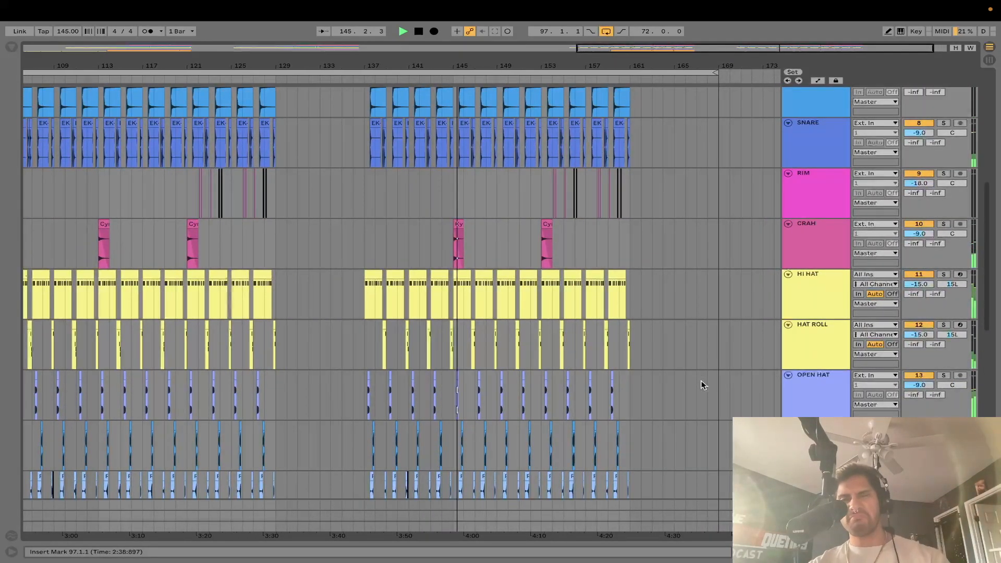
pyautogui.scroll(5, 703, 385)
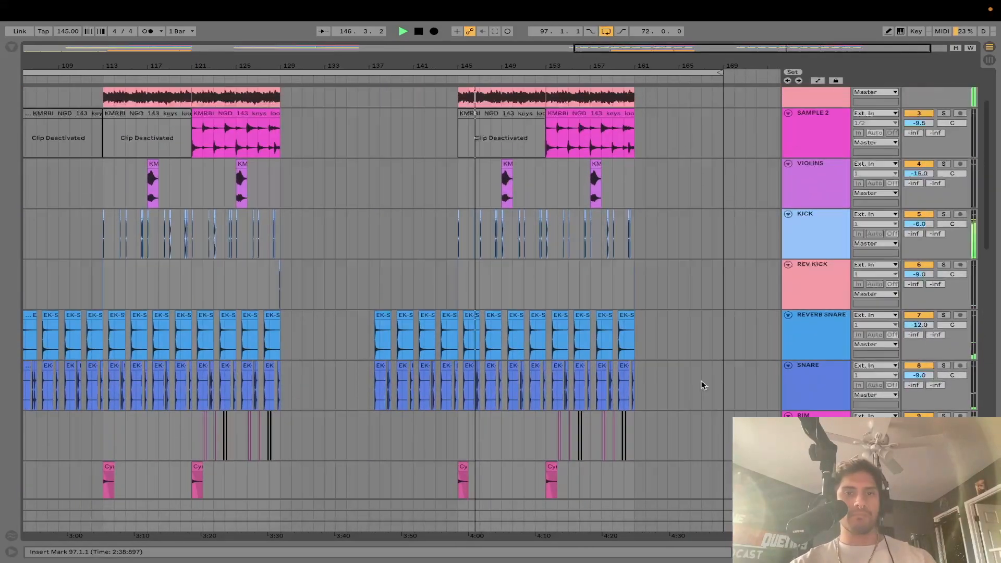
pyautogui.scroll(2, 702, 385)
pyautogui.hscroll(2, 702, 385)
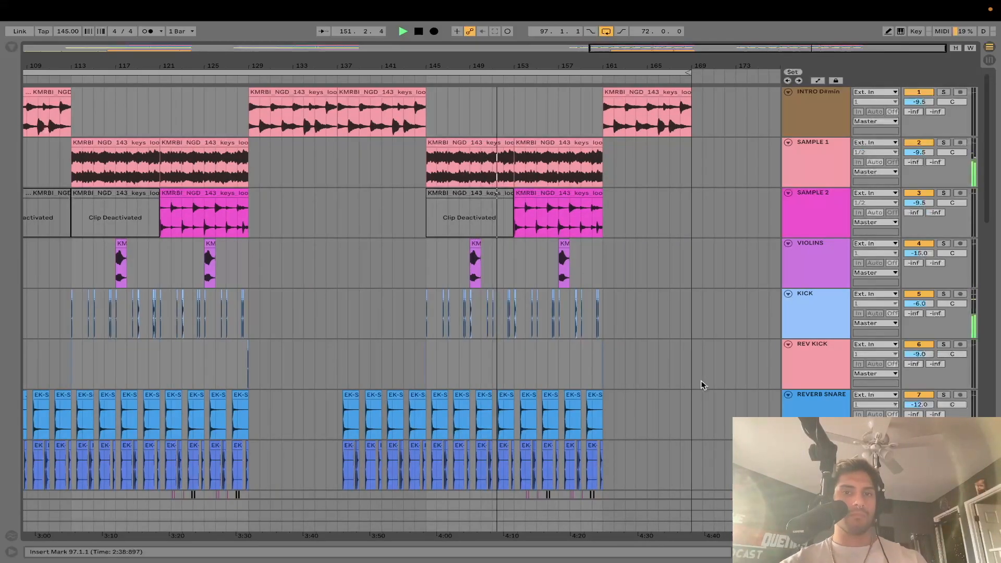
# Examine the second drop's tracks from SAMPLE 1 down through the drums to SLIP N SLIDE as it plays out.
pyautogui.scroll(-2, 702, 385)
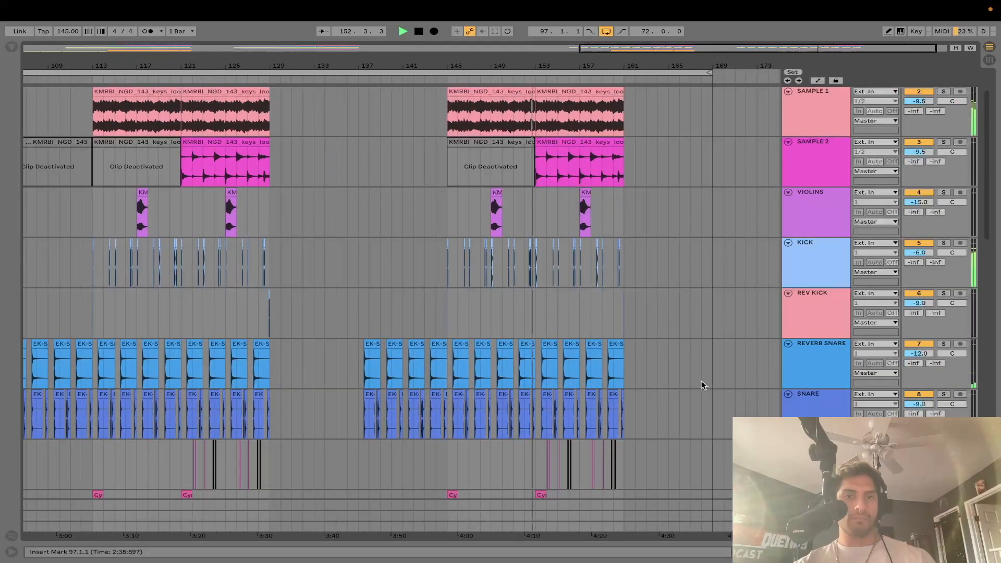
pyautogui.scroll(-3, 703, 385)
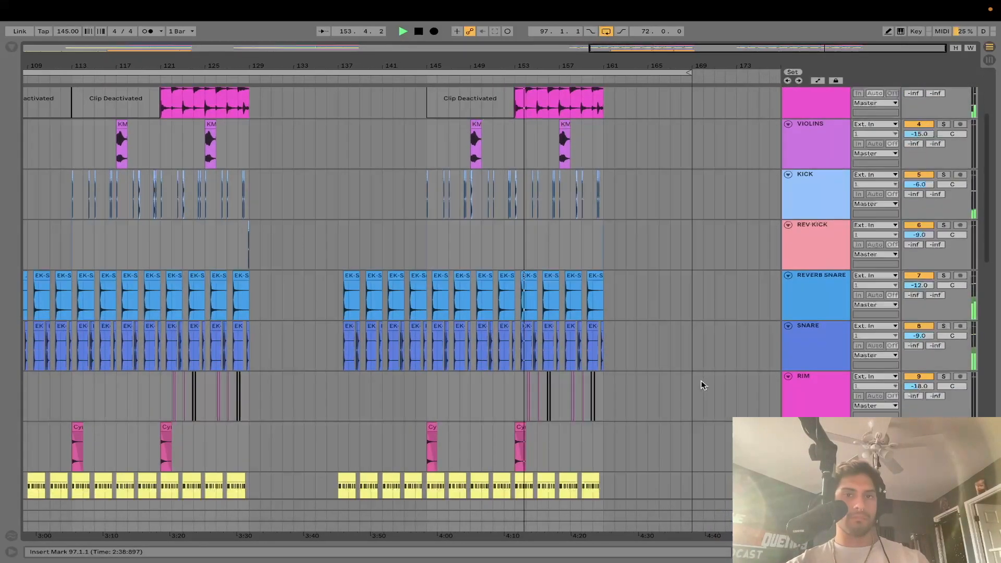
pyautogui.scroll(-3, 703, 385)
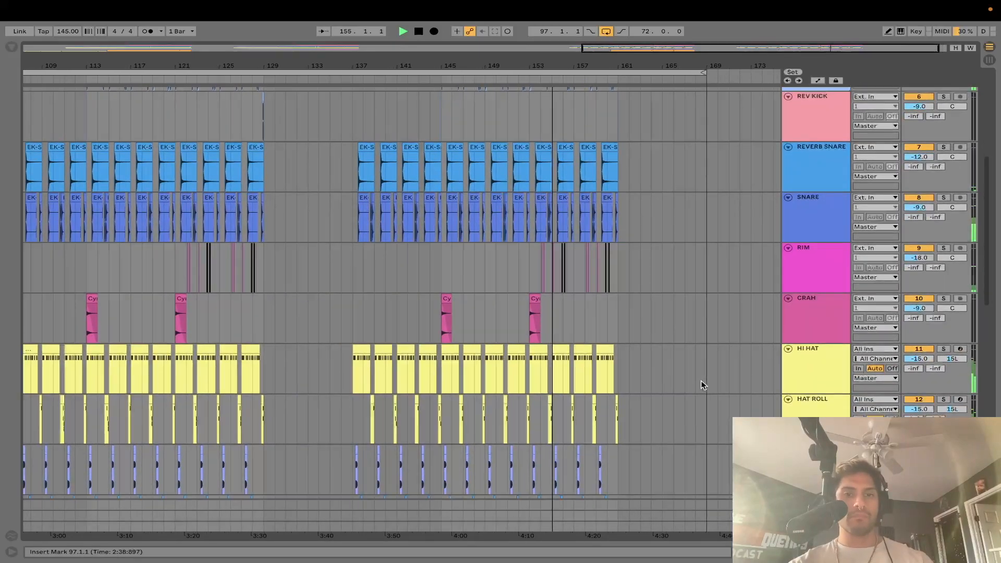
pyautogui.scroll(-3, 703, 385)
pyautogui.scroll(-3, 702, 385)
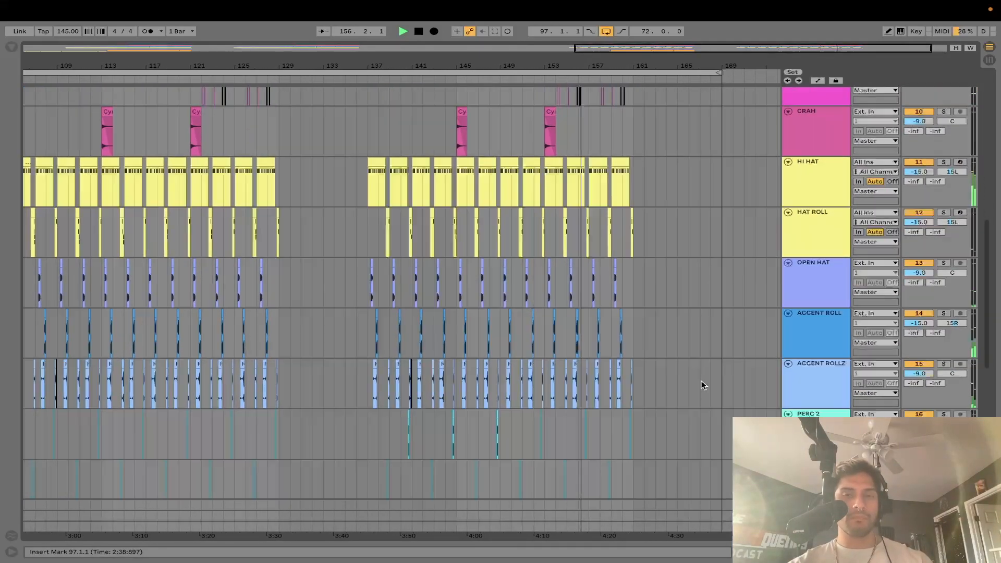
pyautogui.scroll(-2, 702, 385)
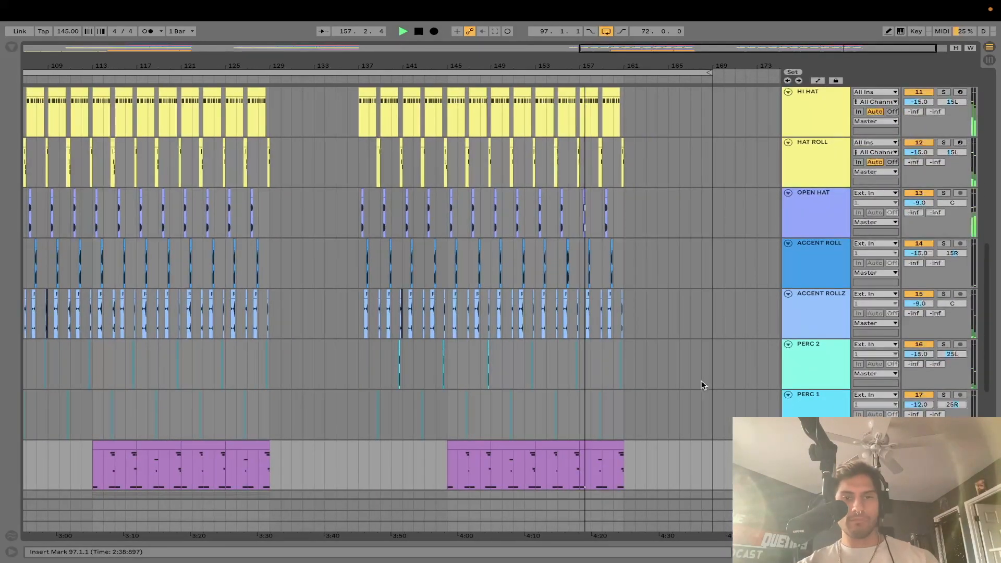
pyautogui.scroll(-2, 702, 384)
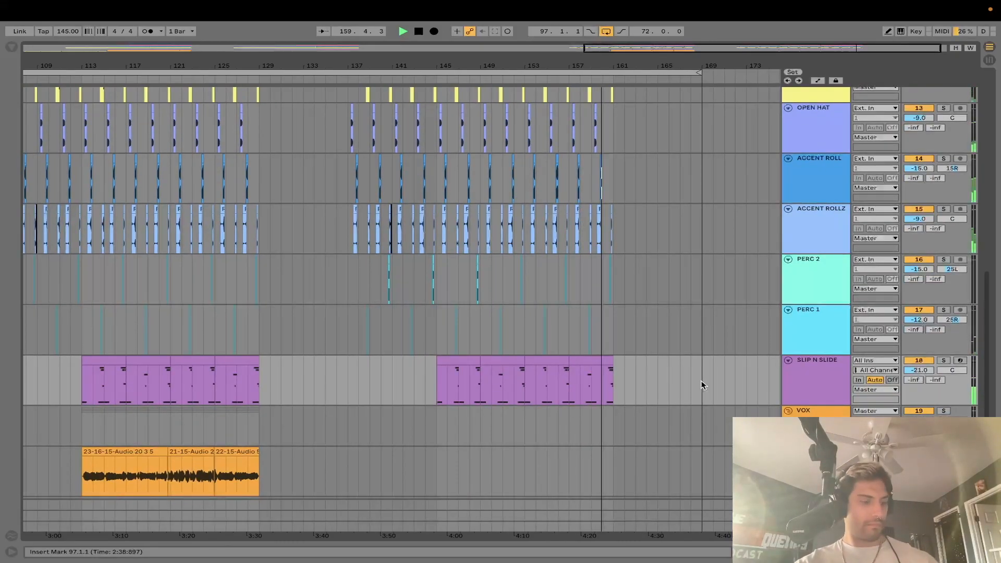
pyautogui.scroll(-1, 702, 384)
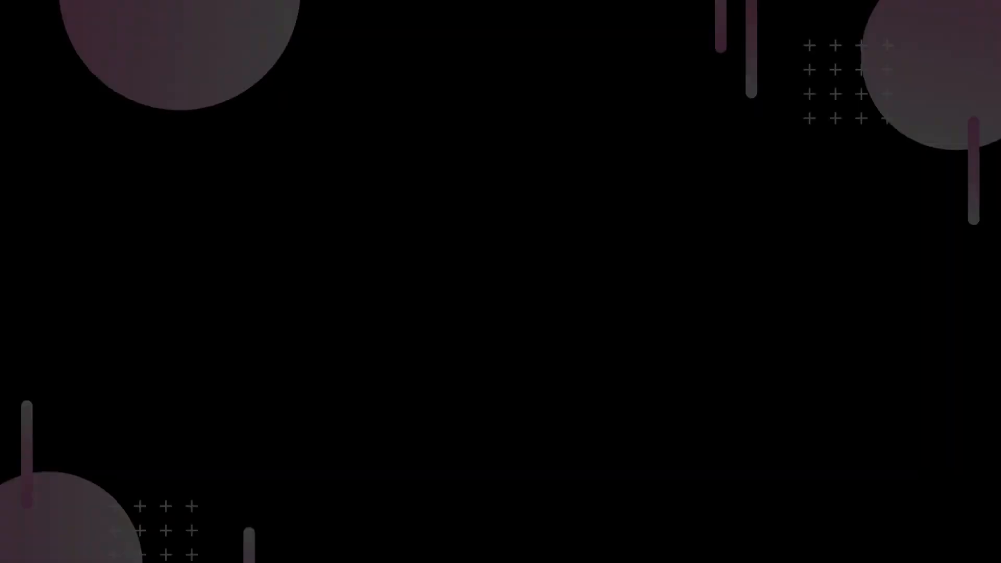